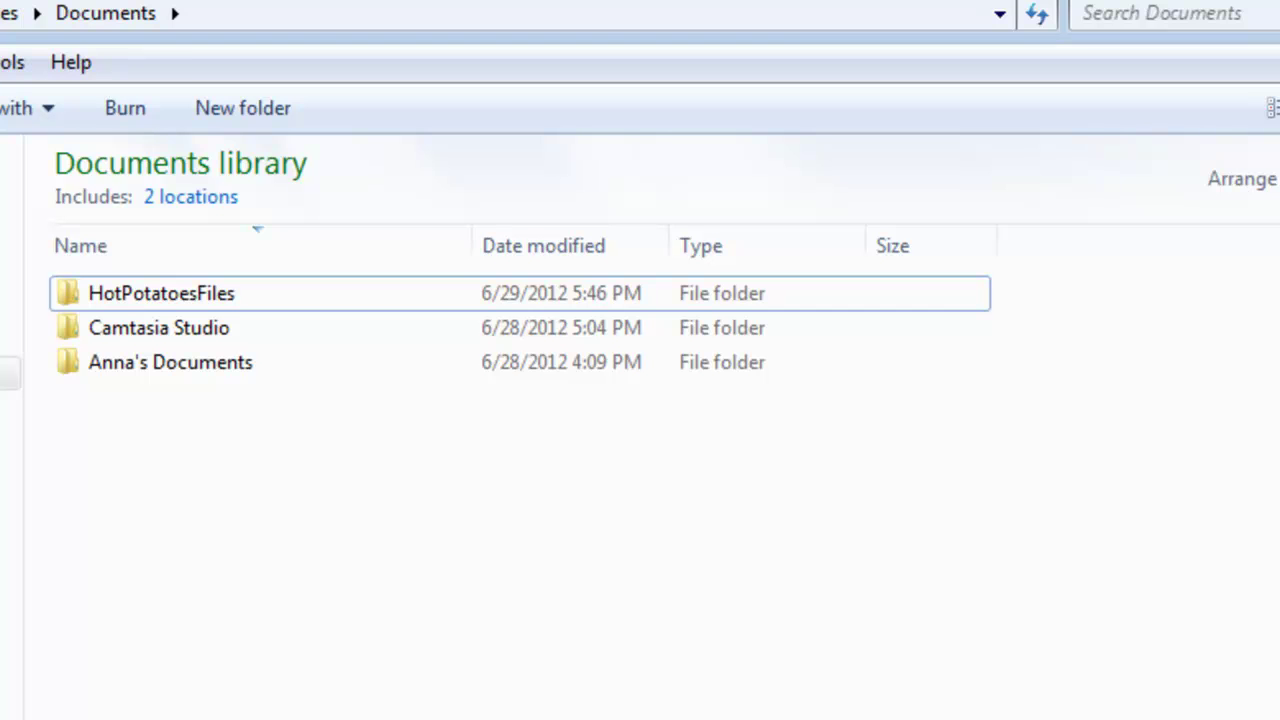
- Open about_me_text.docx from HotPotatoesFiles > MyJCloseExercises > AboutMeExercise in Word to view the exercise text, then minimize it
double_click(206, 288)
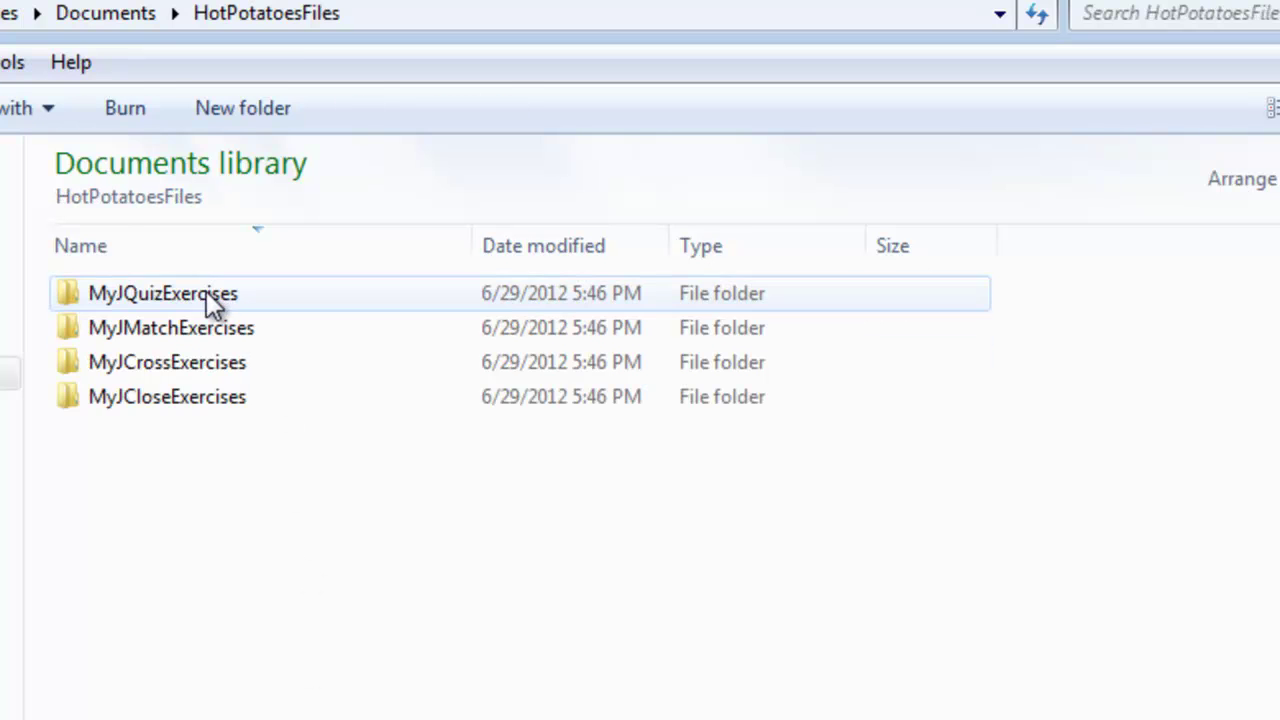
double_click(185, 393)
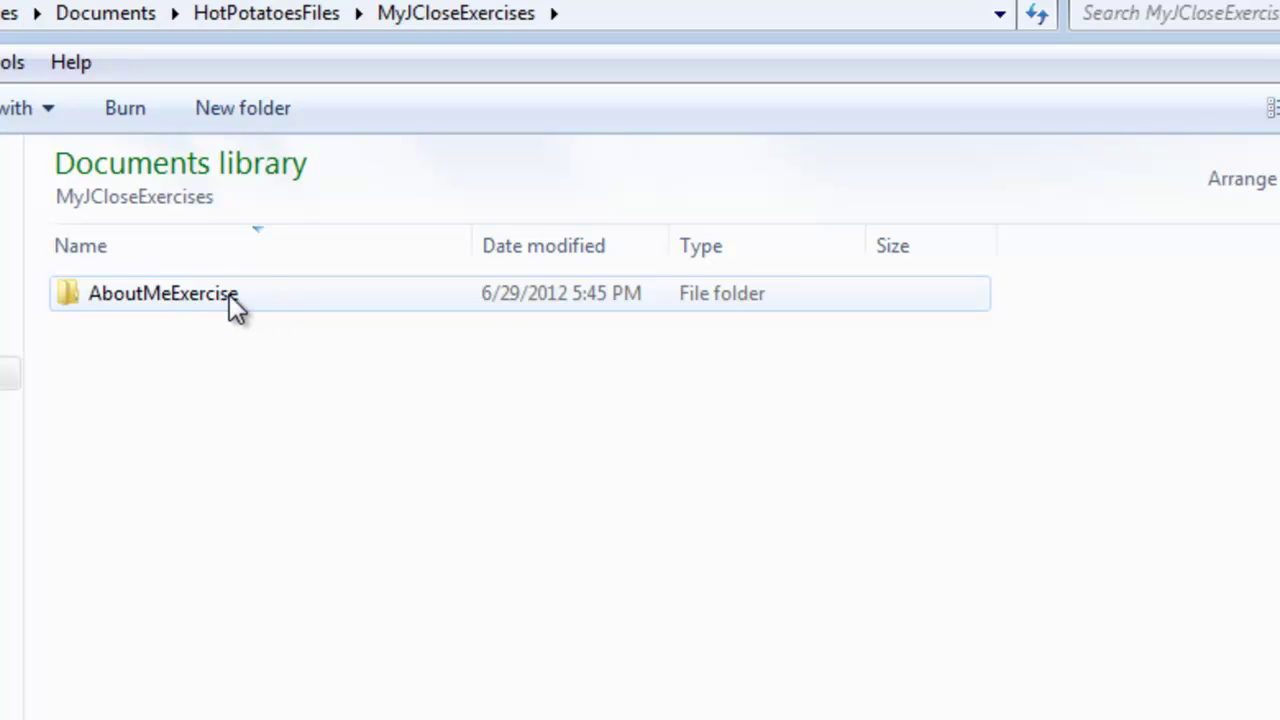
double_click(229, 294)
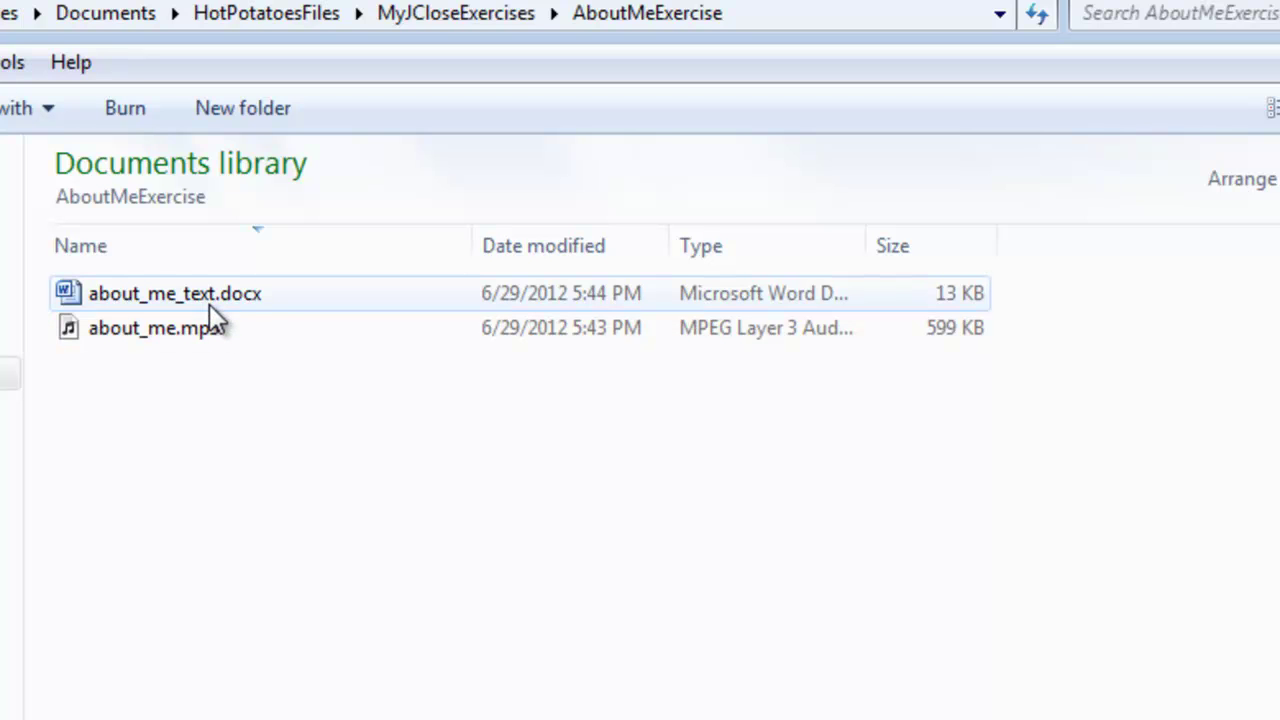
double_click(105, 293)
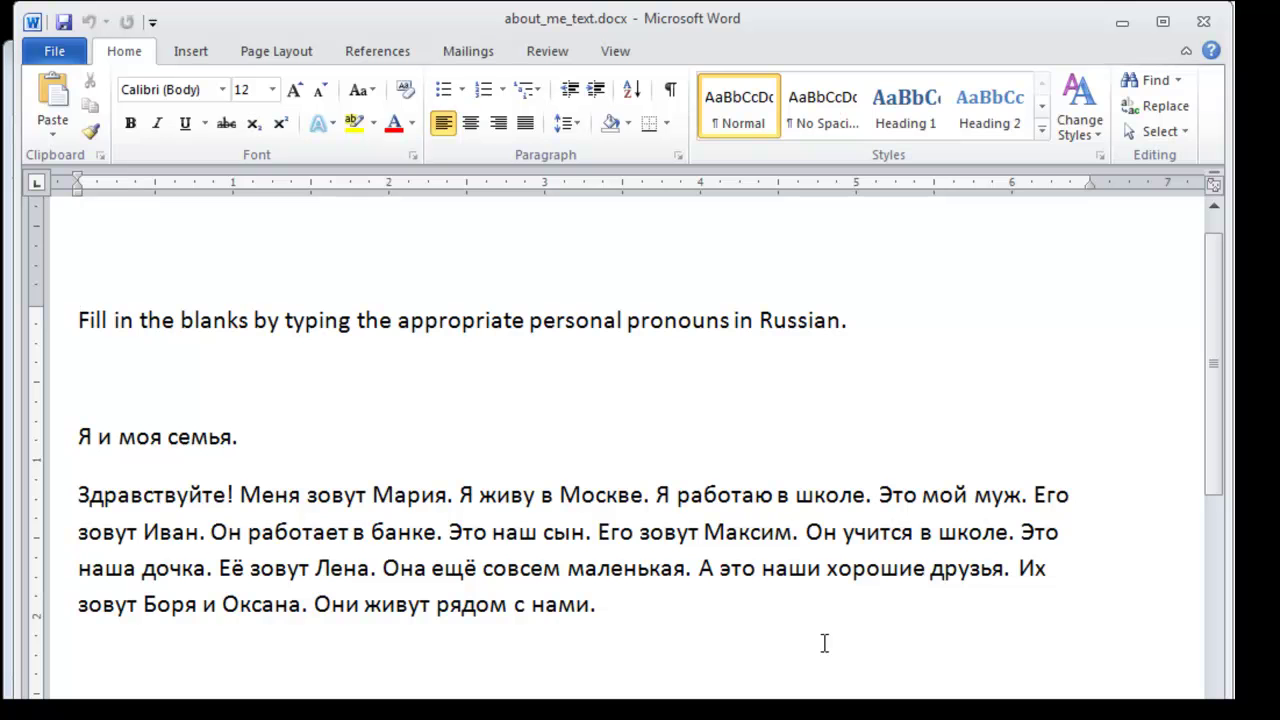
left_click(1122, 22)
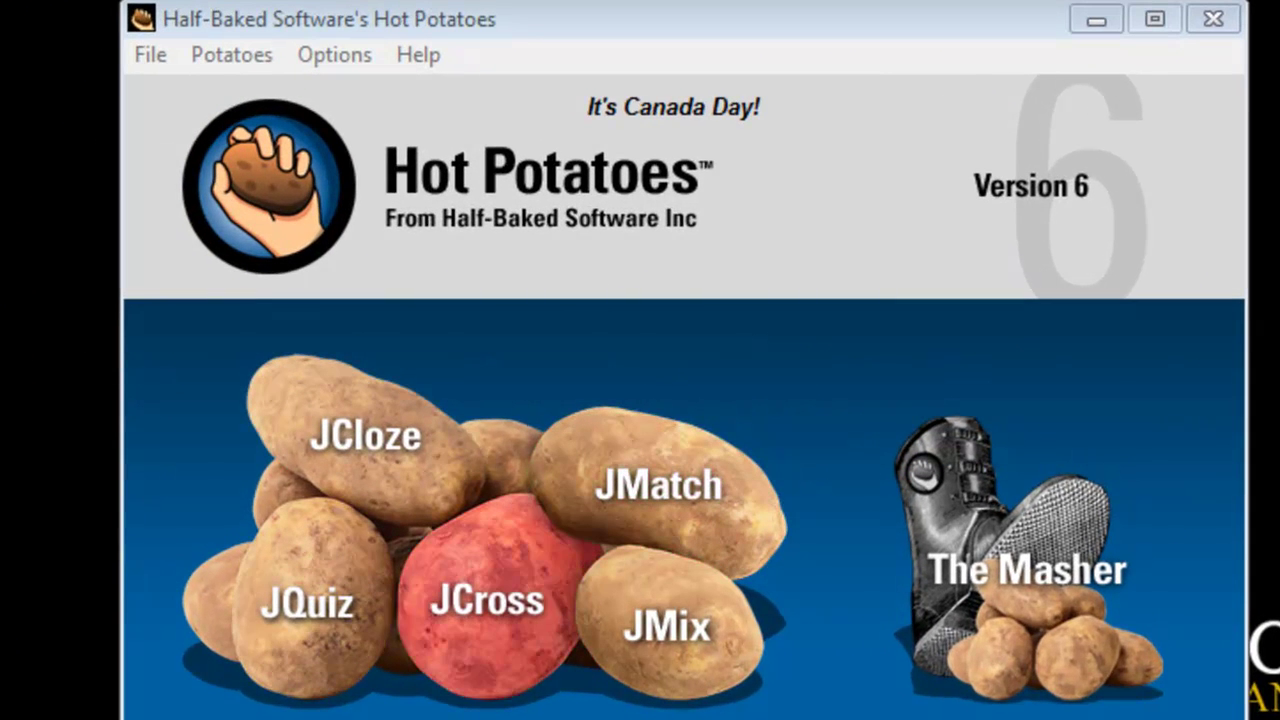
- Start a JCloze exercise in Hot Potatoes and save it as MyFamilyExercise in HotPotatoesFiles > MyJCloseExercises > AboutMeExercise
left_click(363, 459)
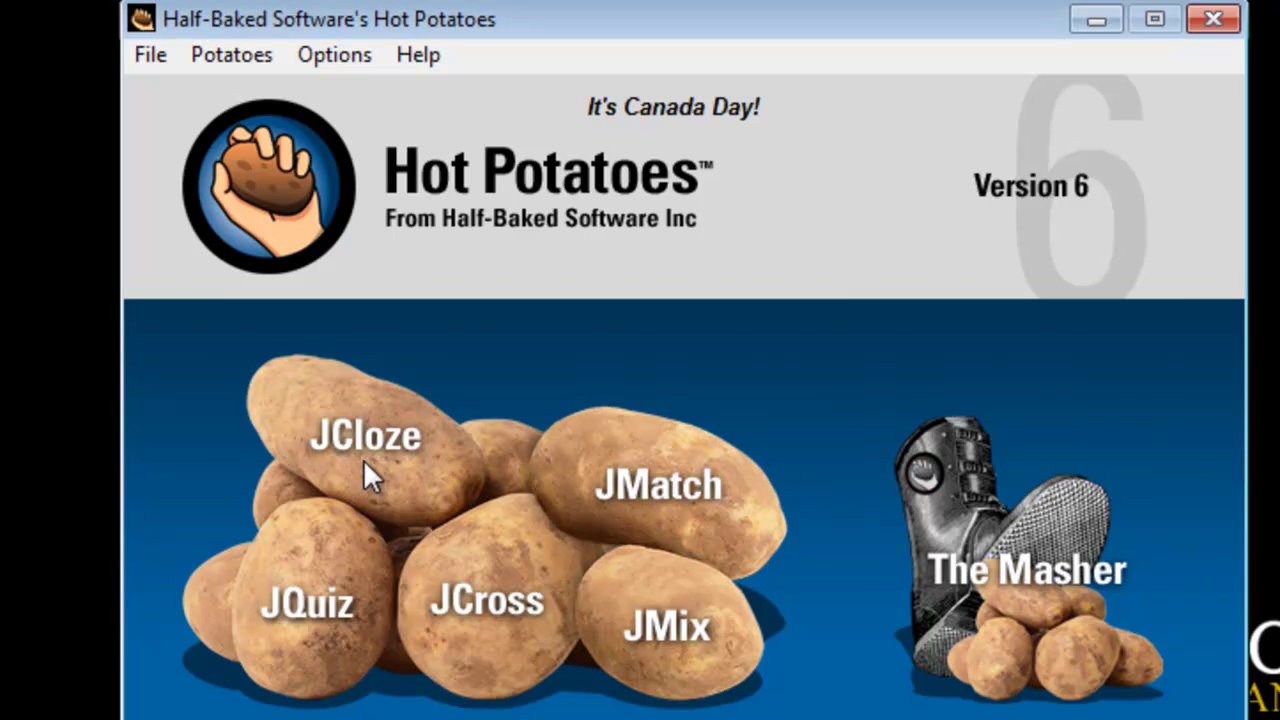
left_click(361, 444)
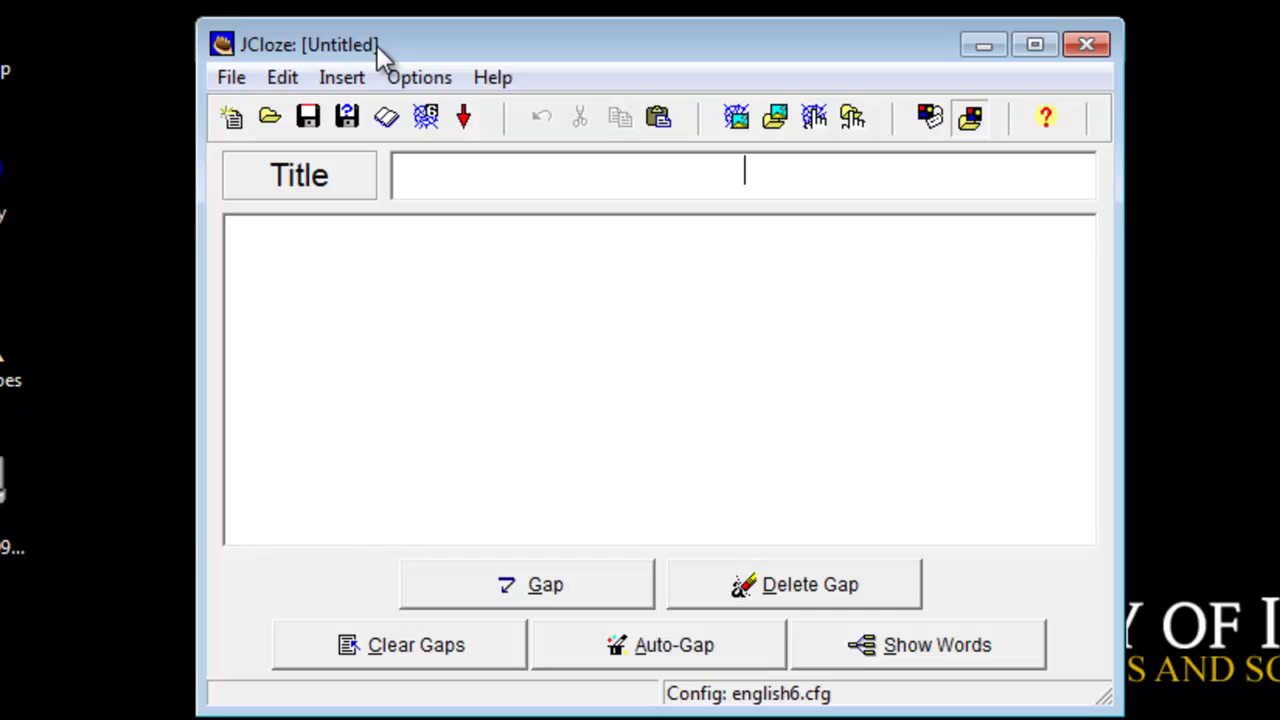
left_click(236, 84)
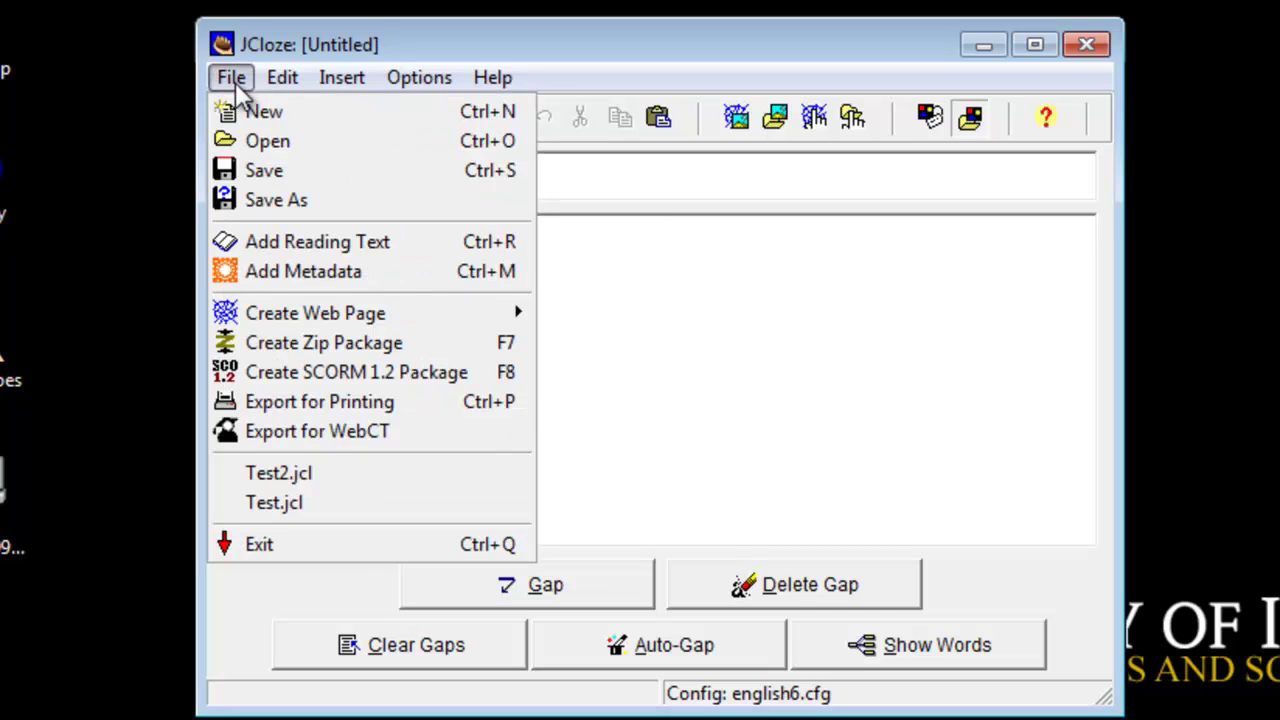
left_click(250, 201)
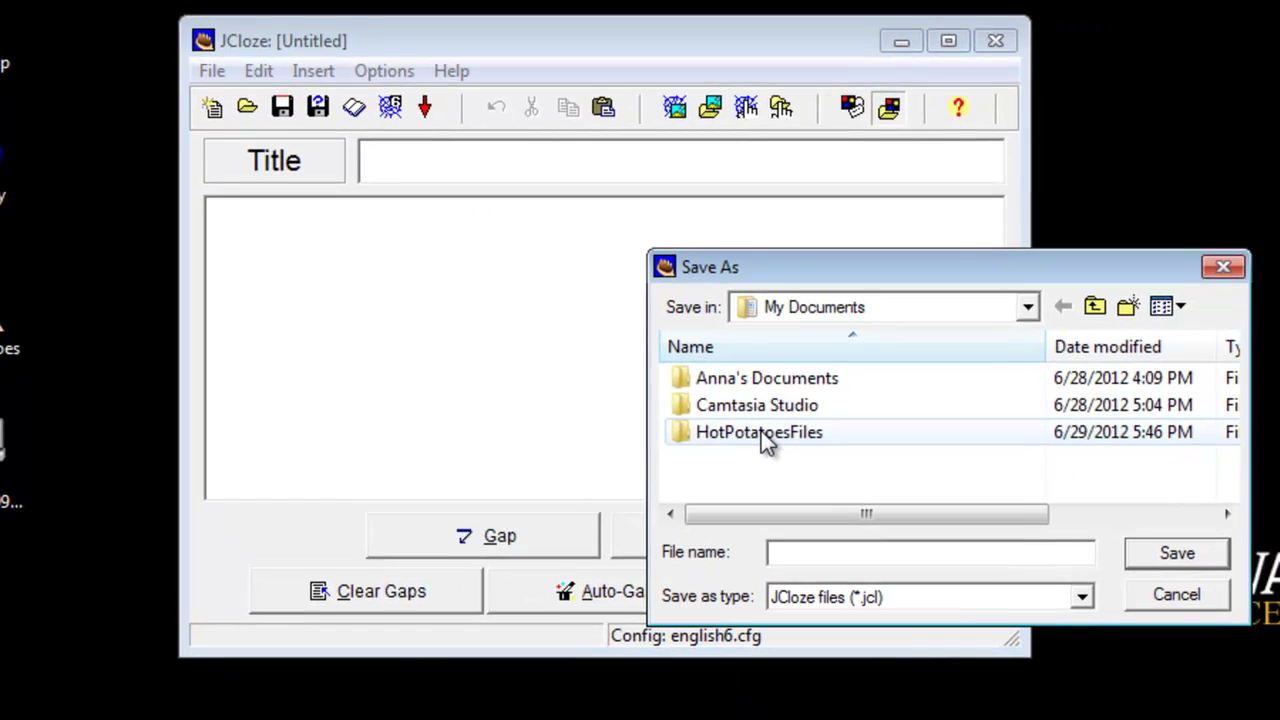
double_click(800, 471)
double_click(757, 374)
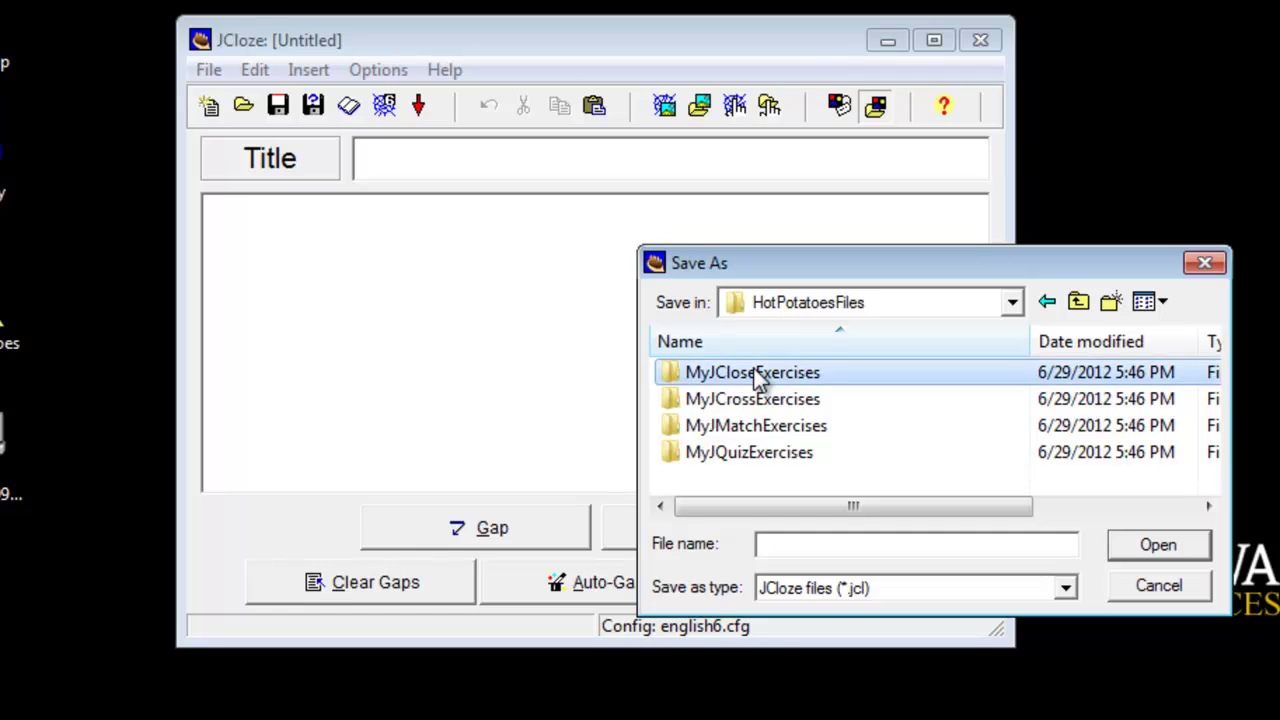
double_click(745, 373)
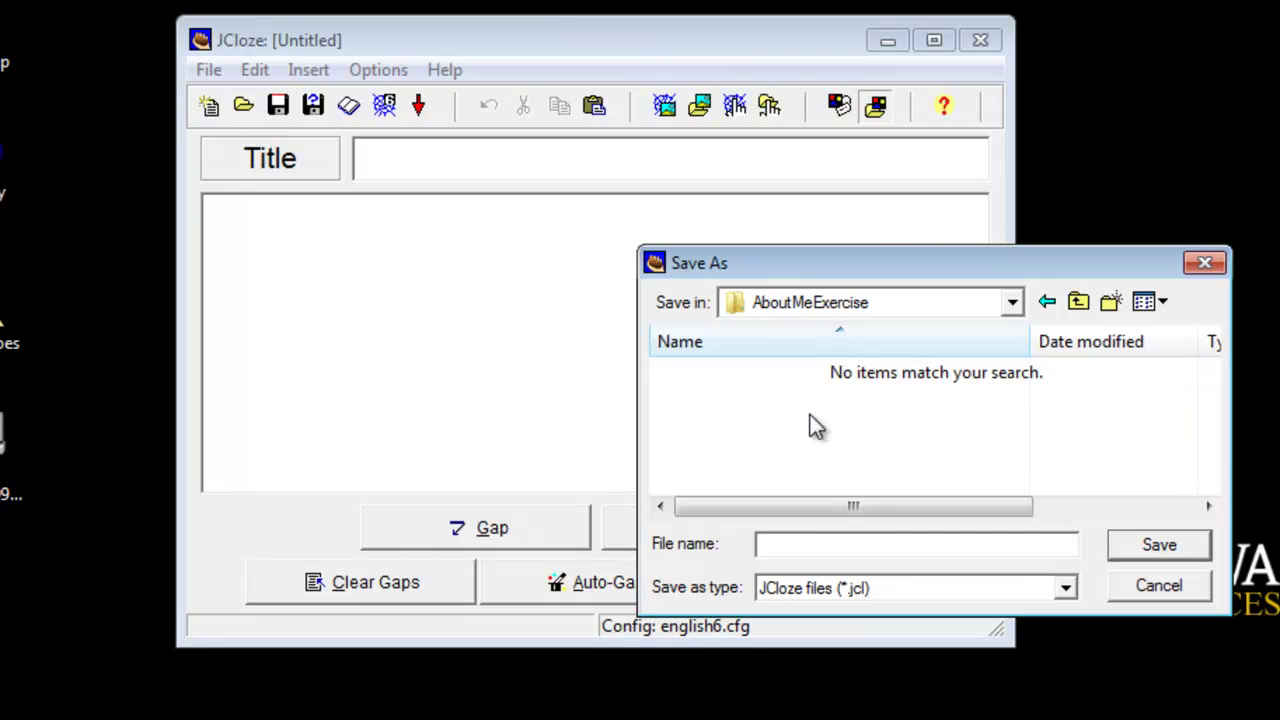
left_click(831, 543)
type("MyFamilyExercise")
left_click(1150, 553)
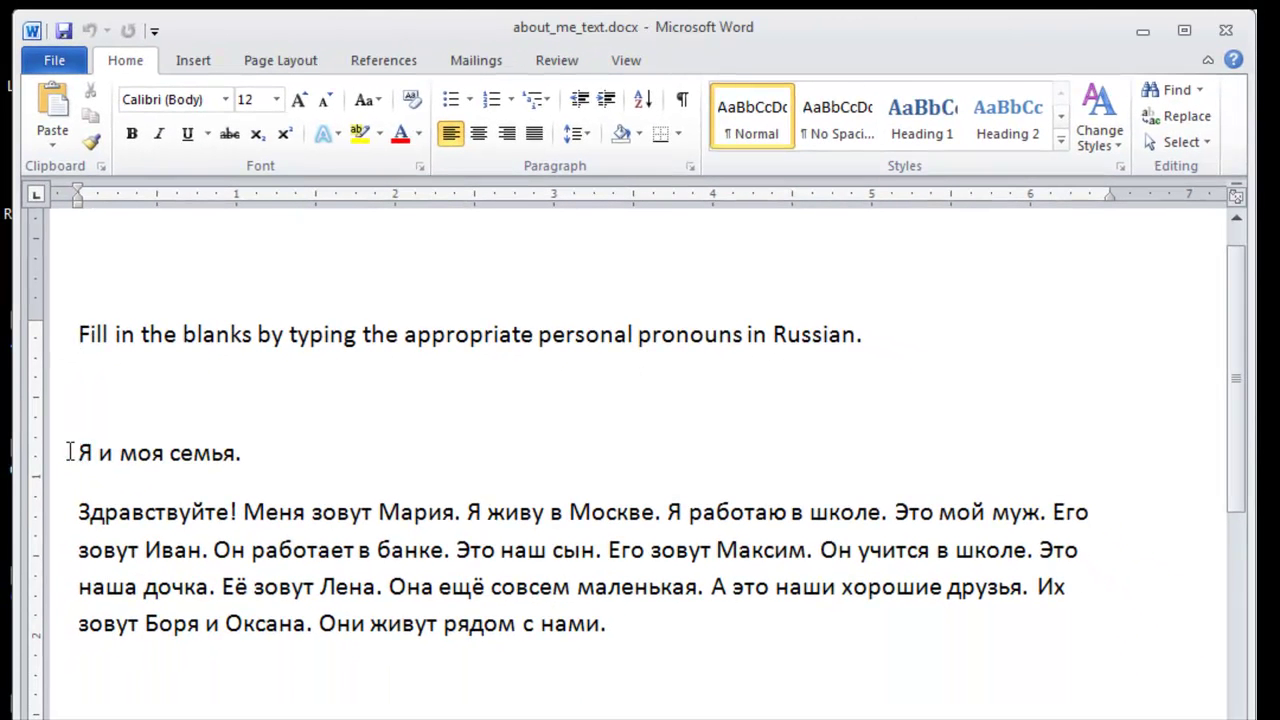
- Copy the heading "Я и моя семья." from the Word document into the JCloze exercise title
left_click_drag(70, 452, 294, 449)
key("ctrl+c")
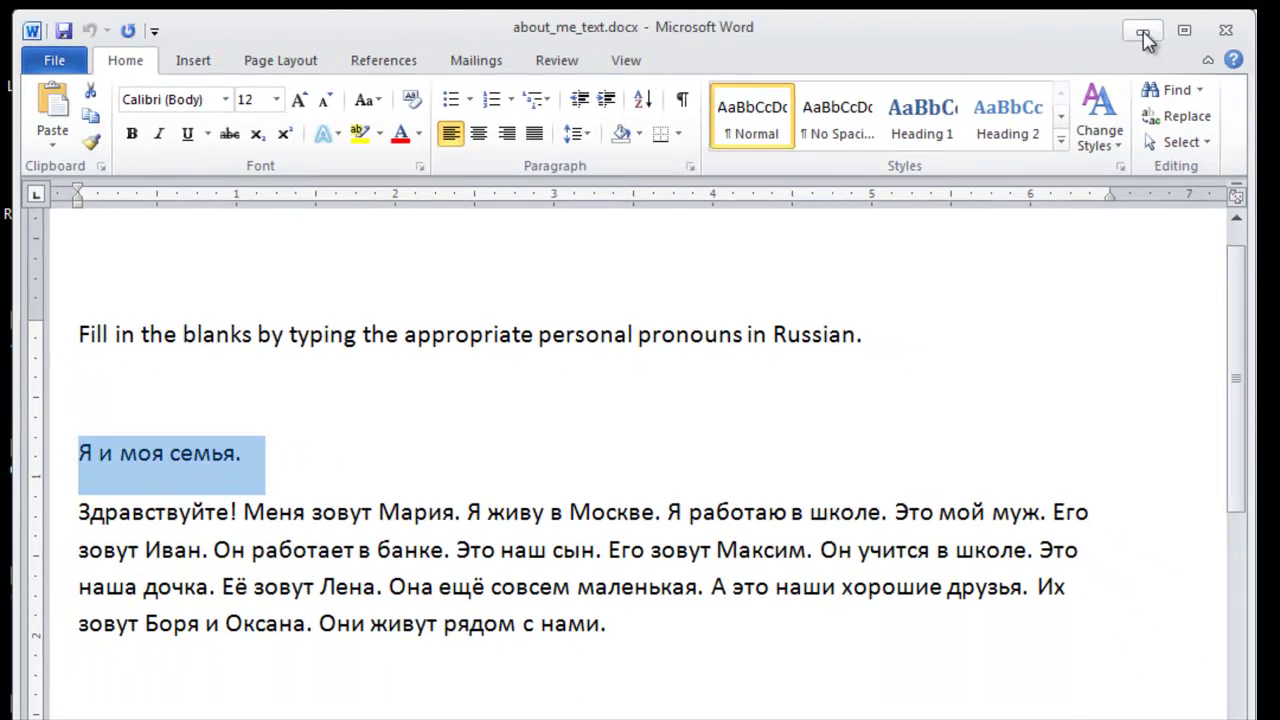
left_click(1143, 38)
left_click(677, 184)
key("ctrl+v")
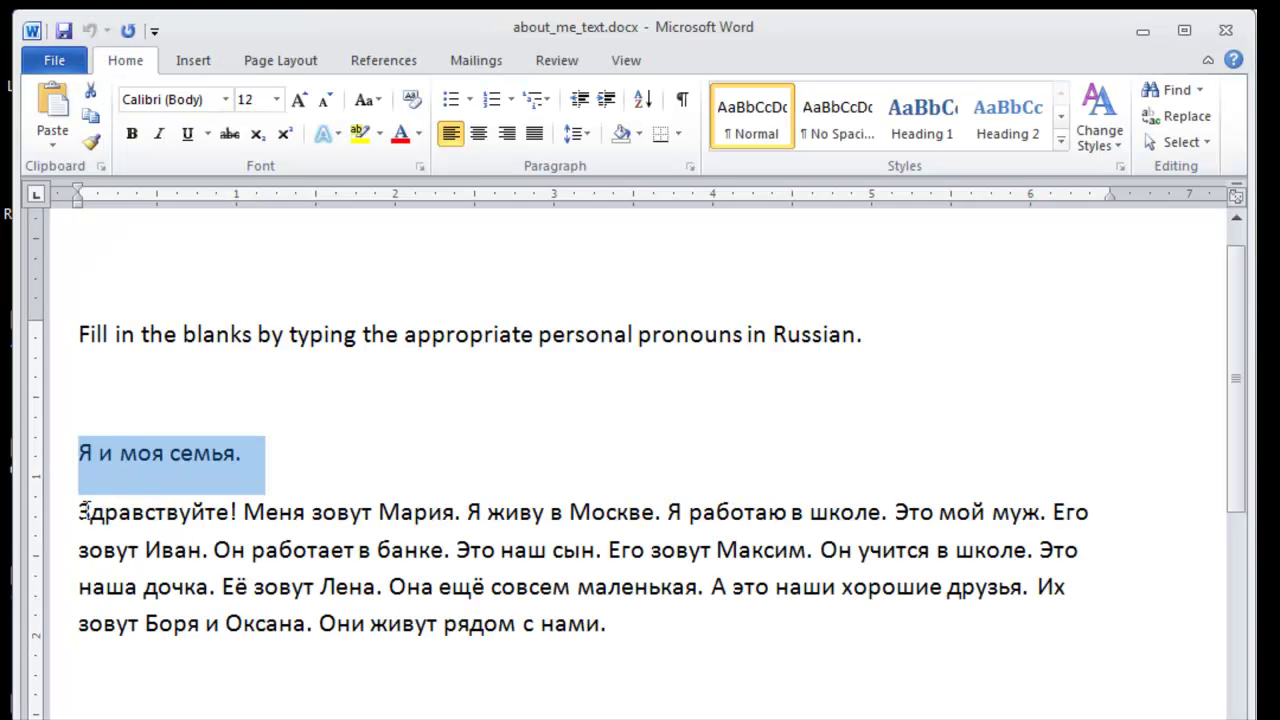
- Copy the Russian paragraph below the heading from the Word document into the JCloze exercise text
left_click_drag(84, 512, 614, 646)
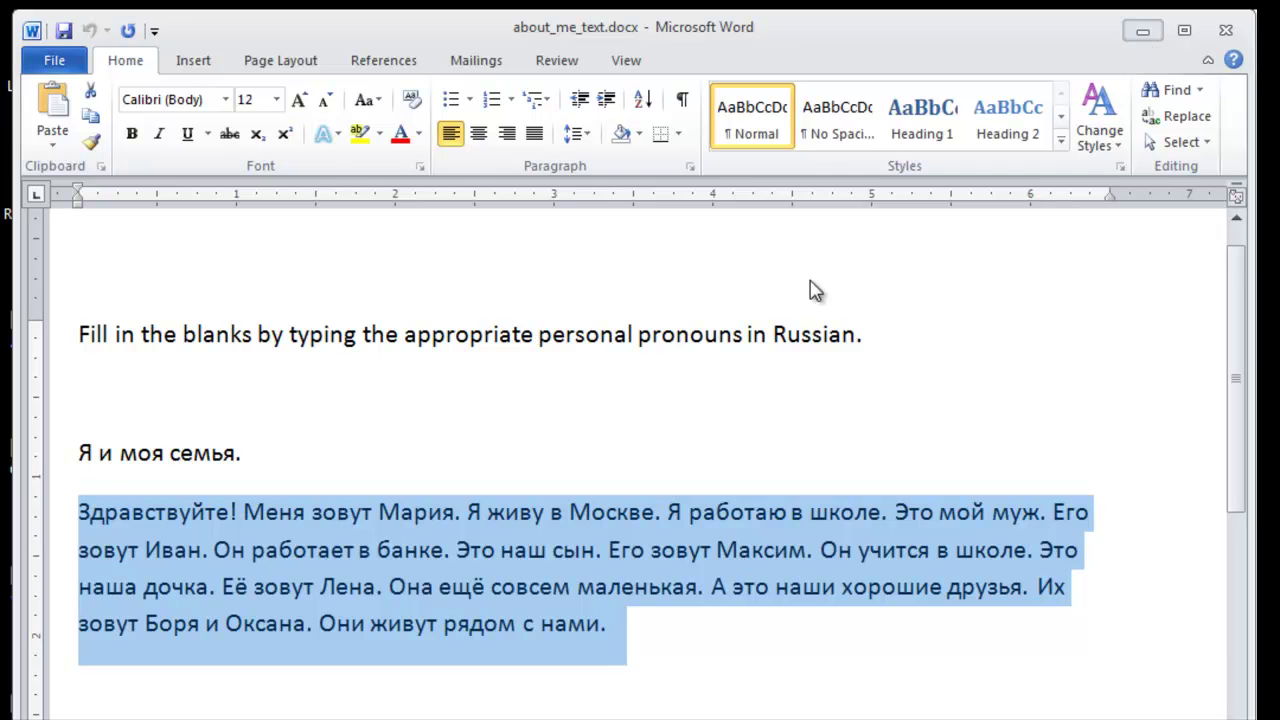
key("ctrl+c")
left_click(1142, 30)
key("ctrl+v")
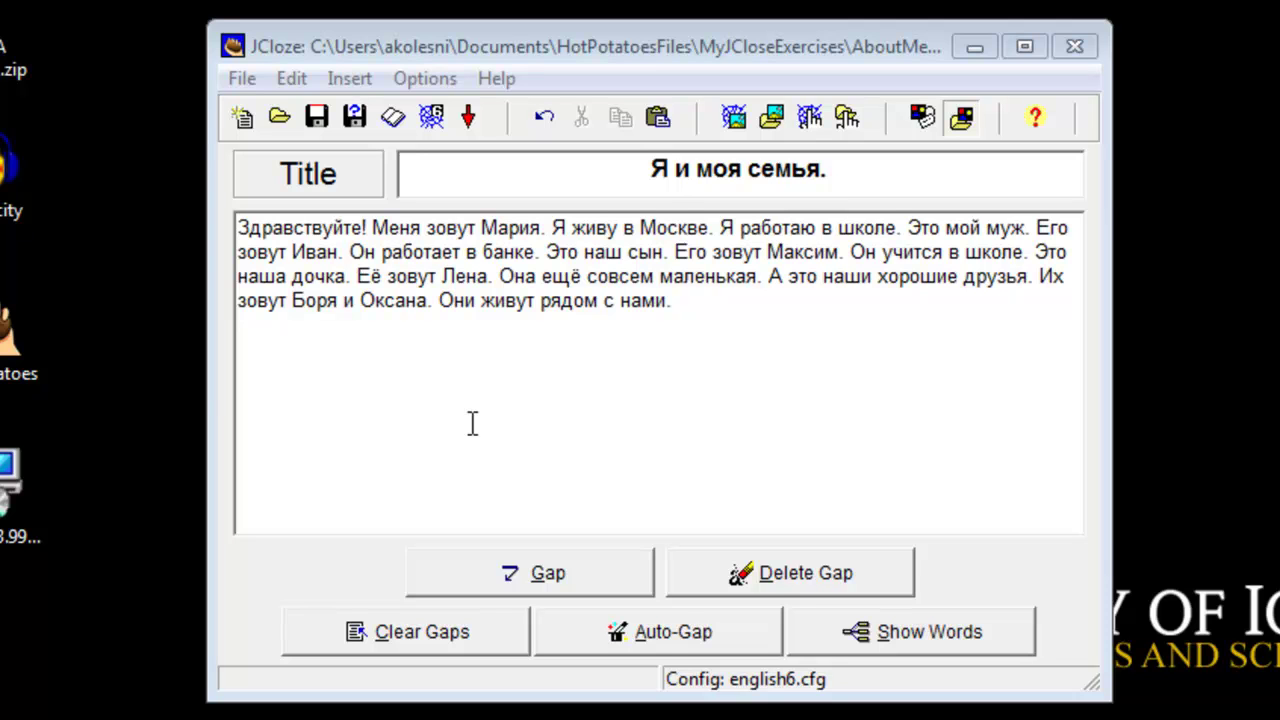
- Turn the word "Меня" into a gap, leaving its clue and alternative correct answers empty
double_click(393, 228)
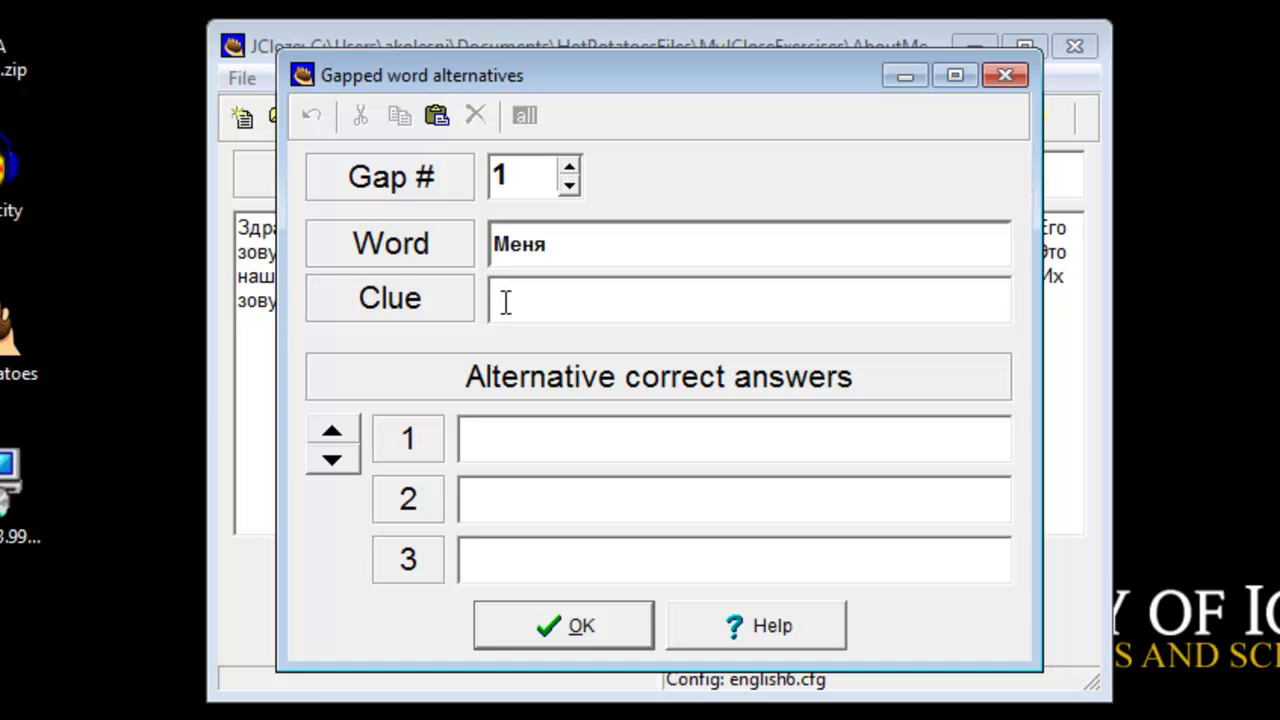
left_click(502, 443)
left_click(498, 493)
left_click(503, 556)
left_click(522, 303)
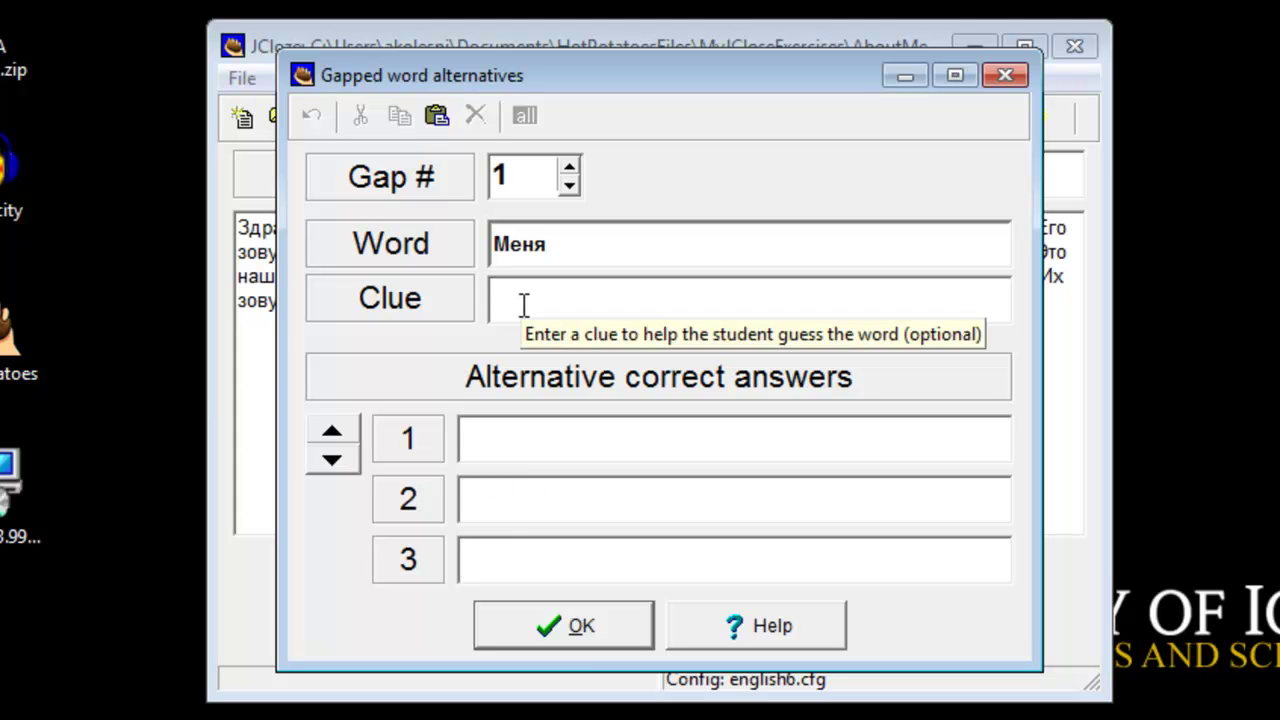
left_click(532, 431)
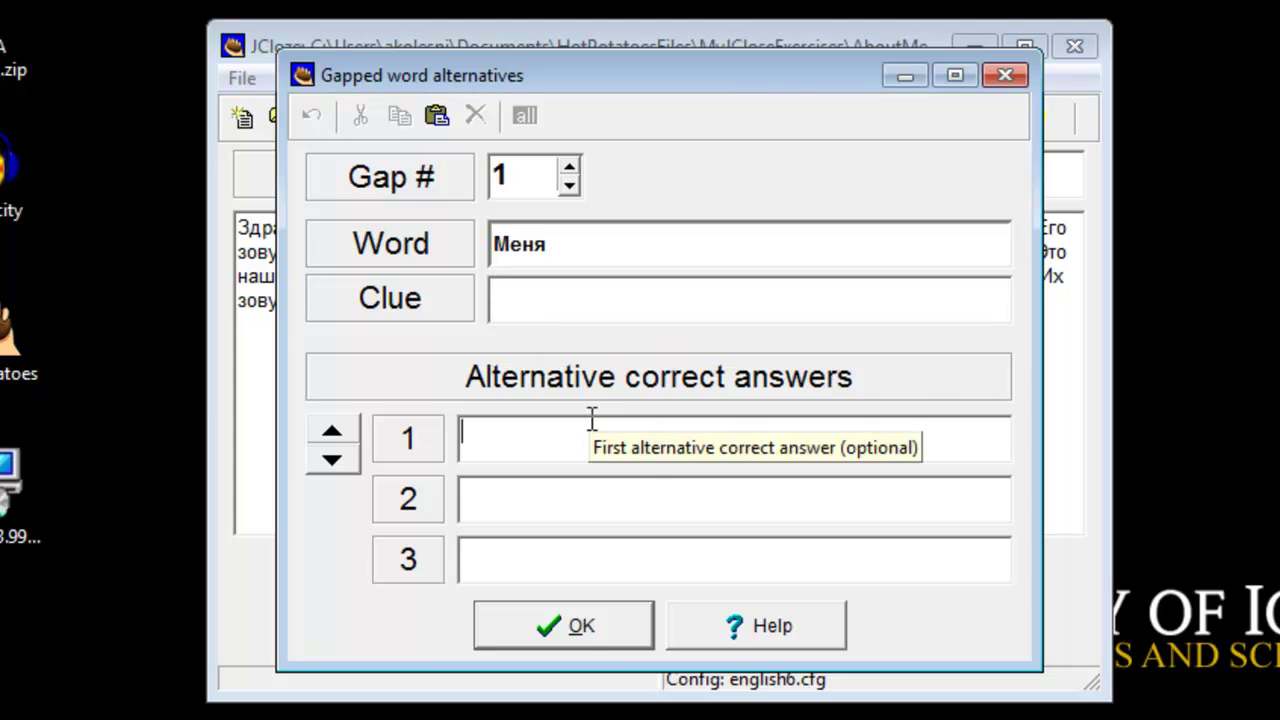
left_click(583, 630)
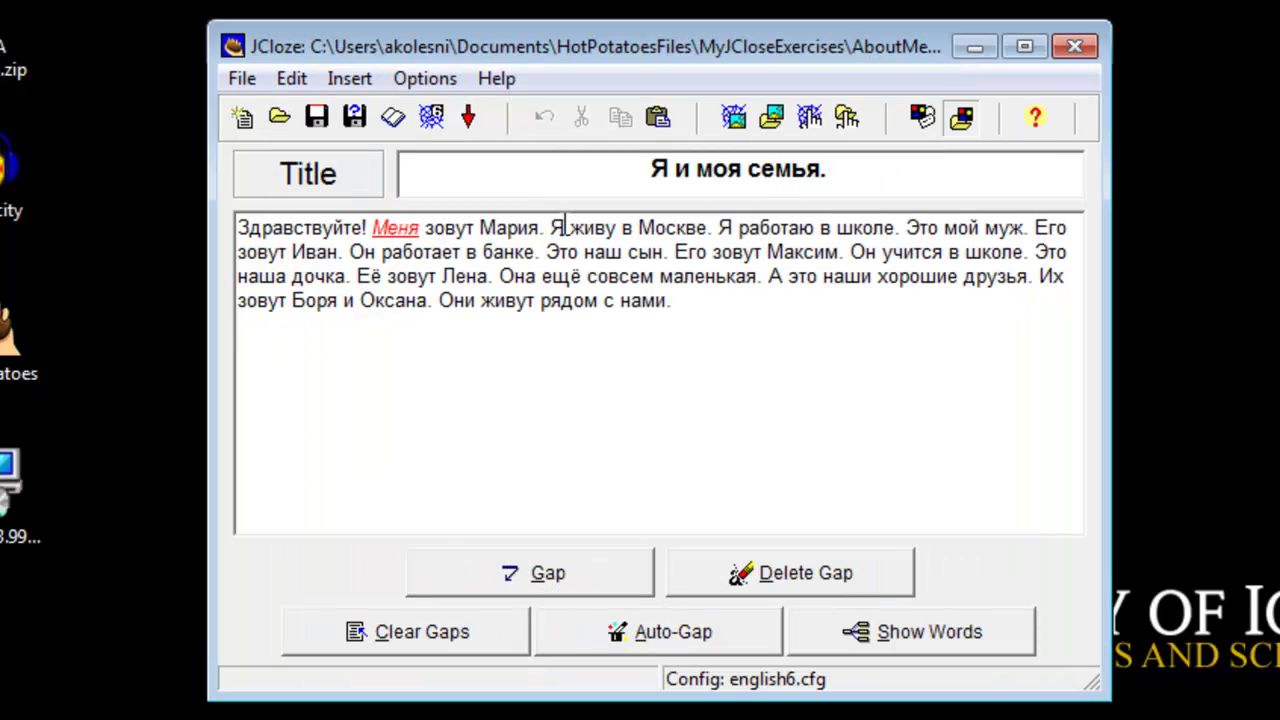
- Turn both occurrences each of "Я", "Его" and "Он" into gaps without clues or alternative answers
double_click(560, 228)
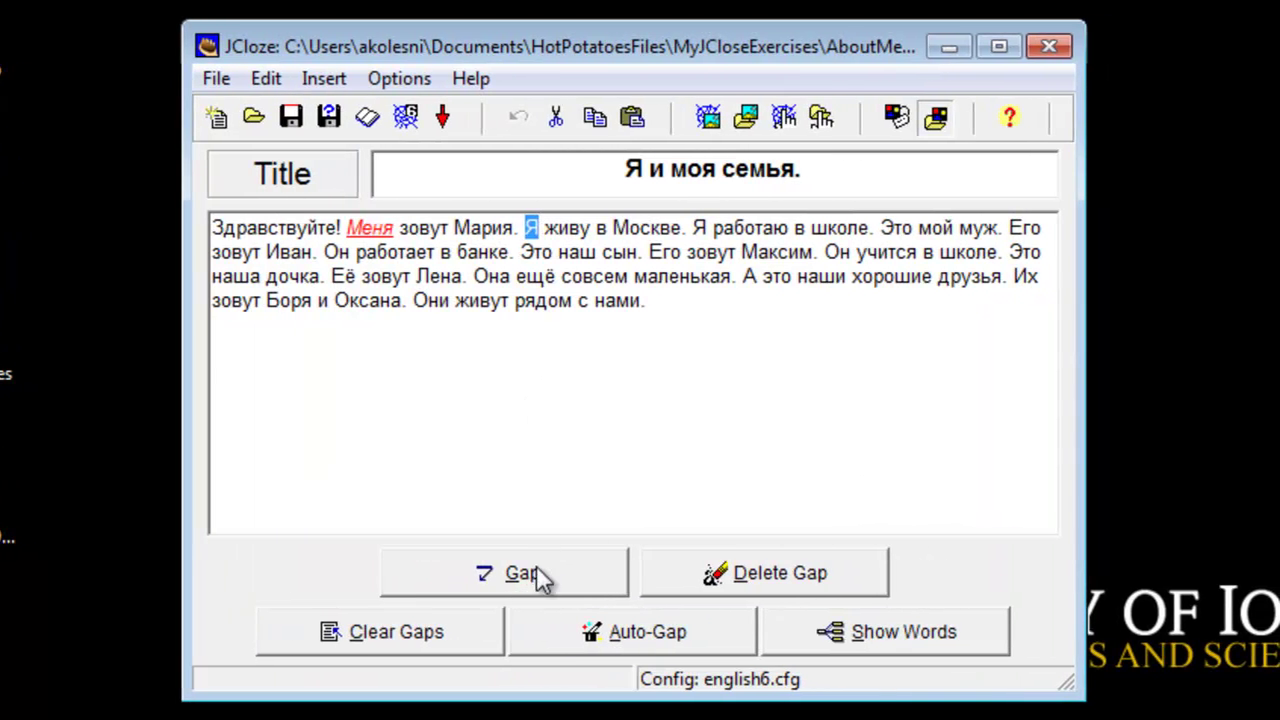
left_click(537, 568)
left_click(541, 619)
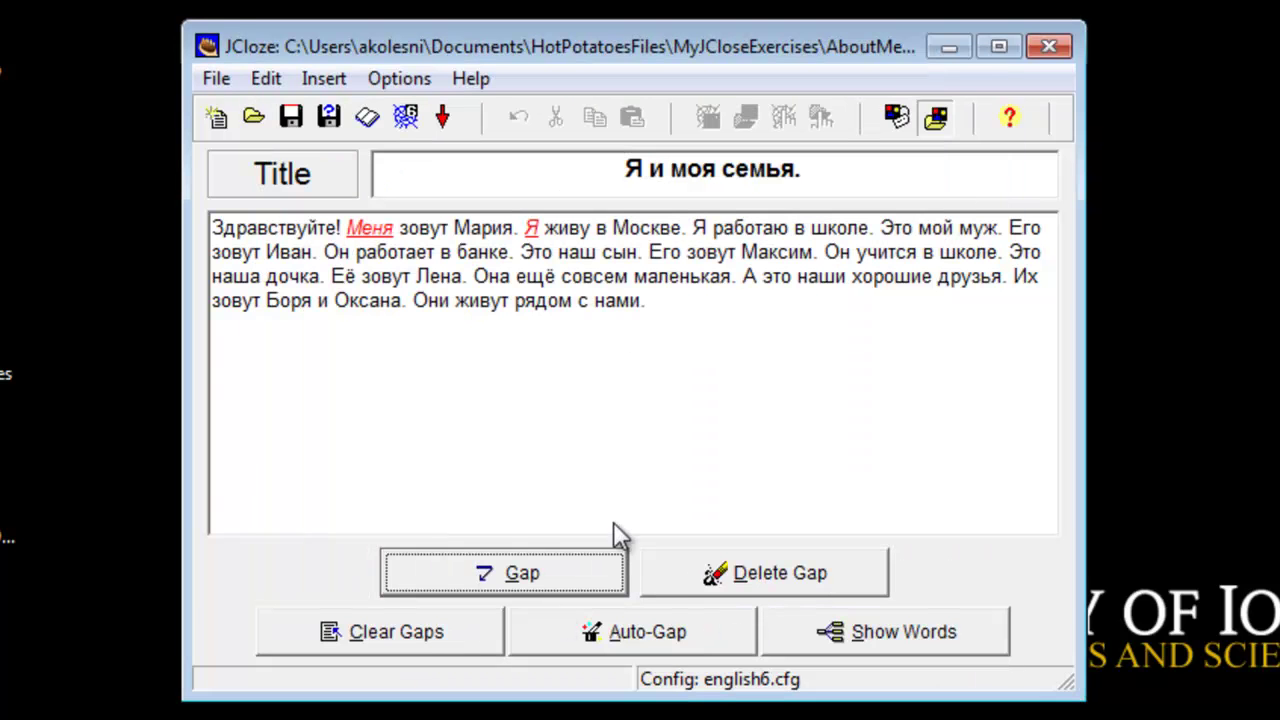
double_click(699, 228)
left_click(530, 574)
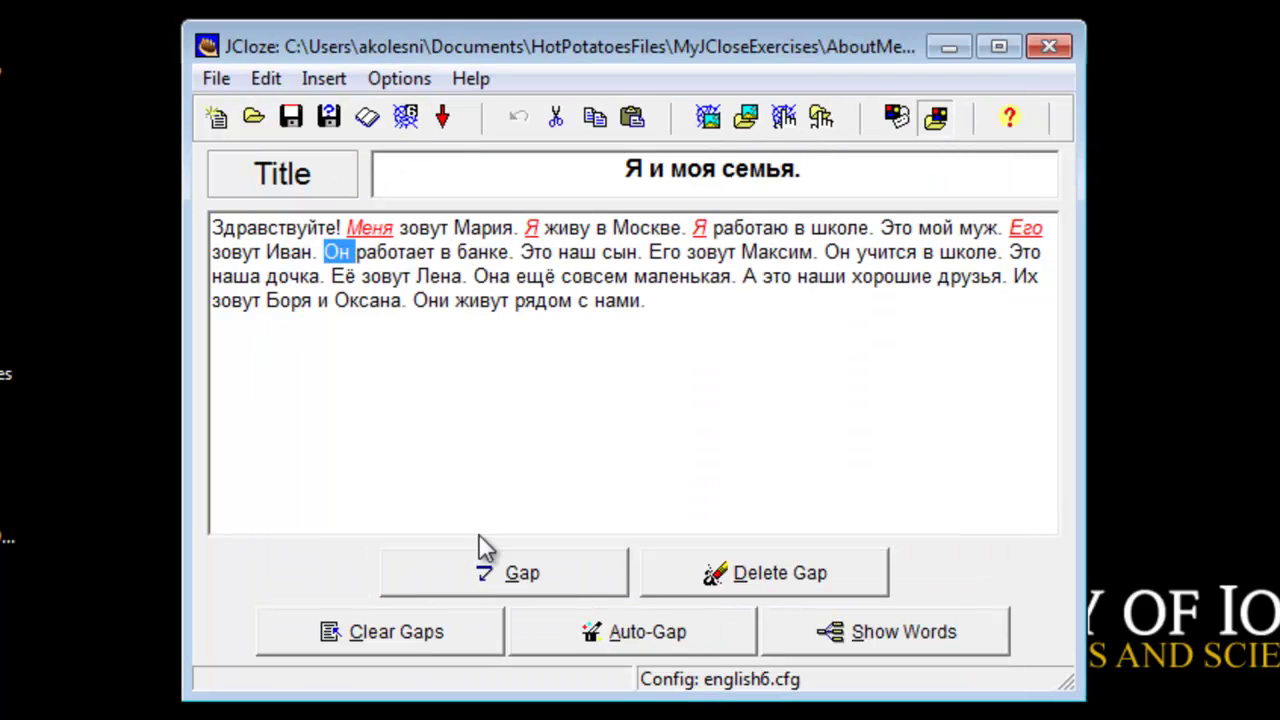
left_click(490, 562)
left_click(549, 623)
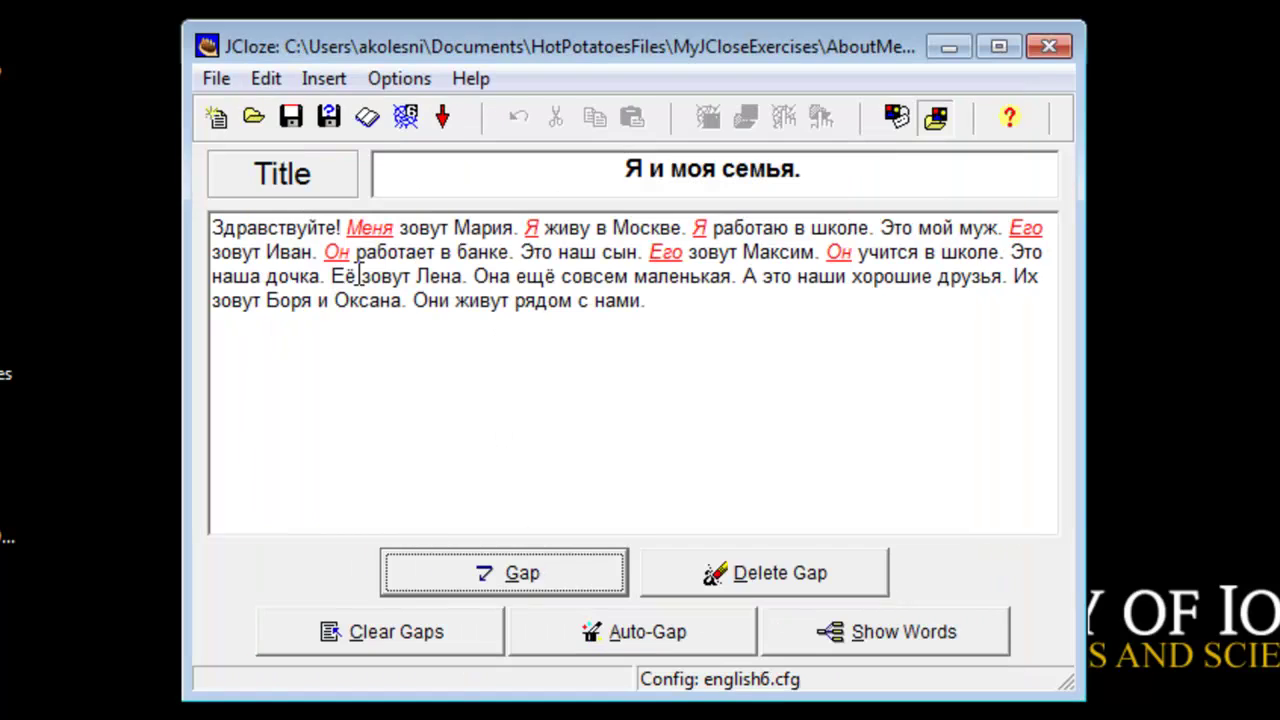
- Turn the remaining pronouns "Её", "Она", "Их" and "Они" into gaps without clues or alternative answers
double_click(341, 276)
left_click(474, 575)
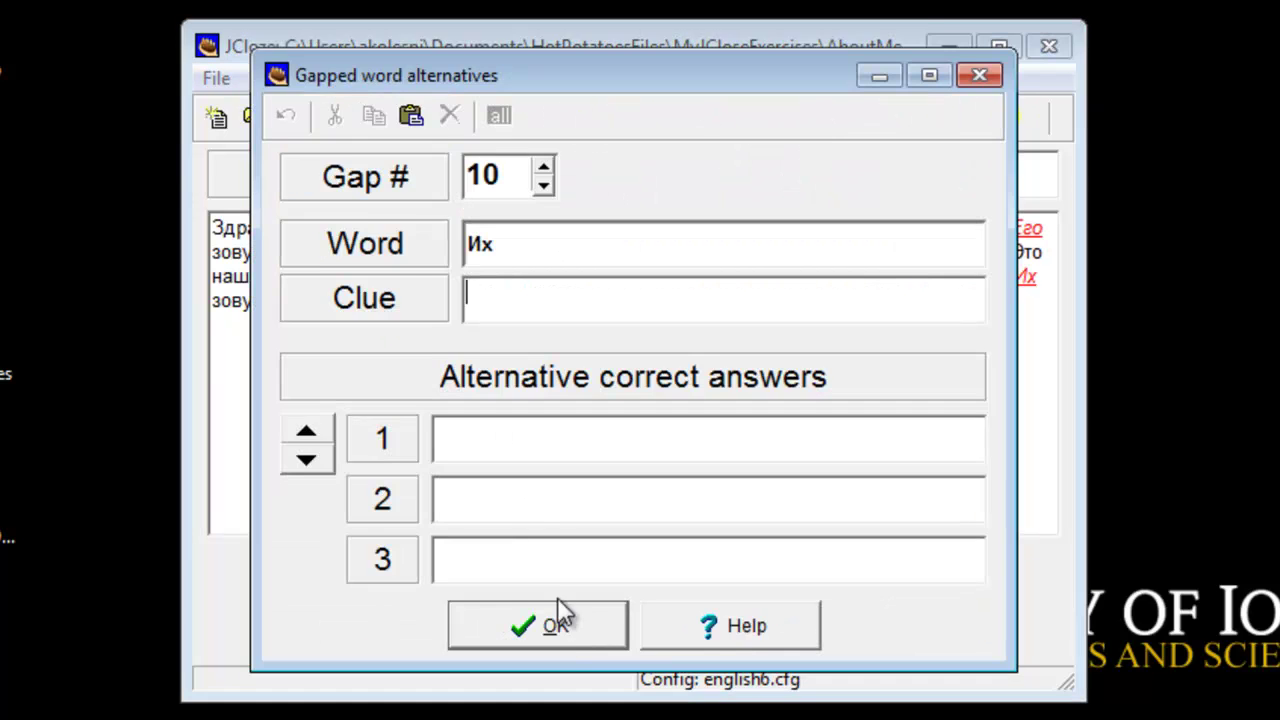
left_click(556, 622)
double_click(430, 302)
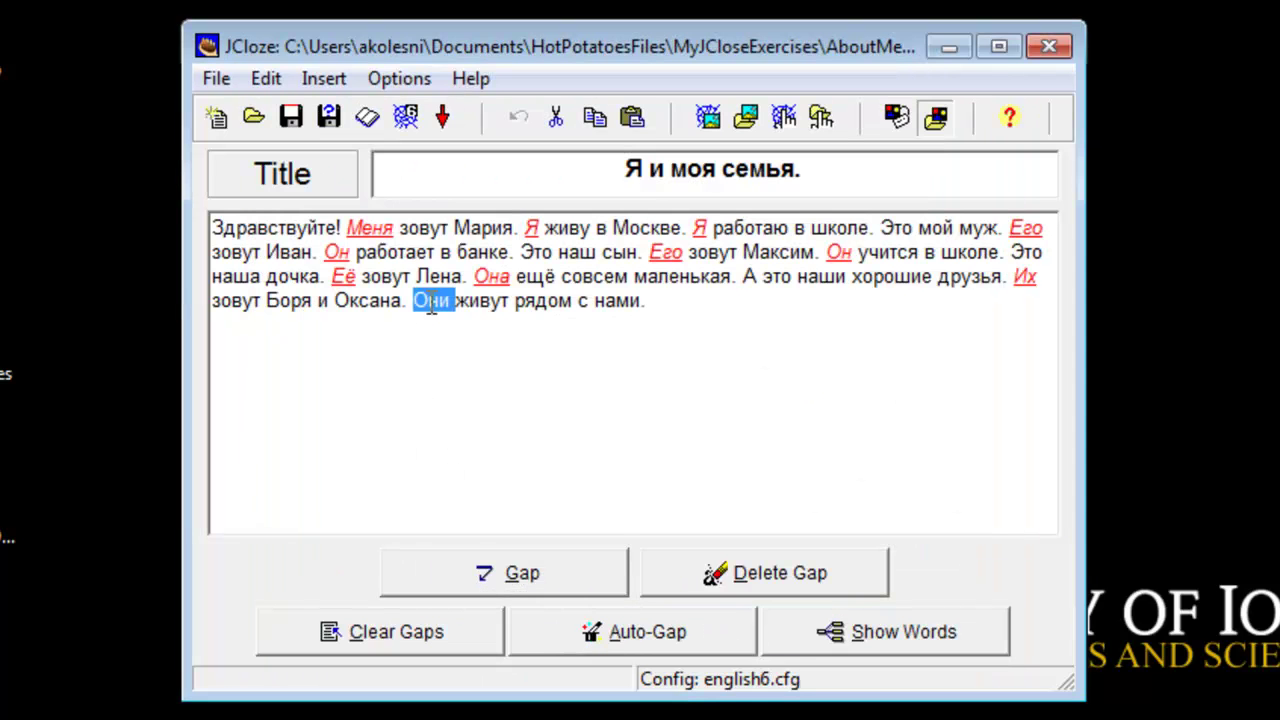
left_click(483, 580)
left_click(533, 622)
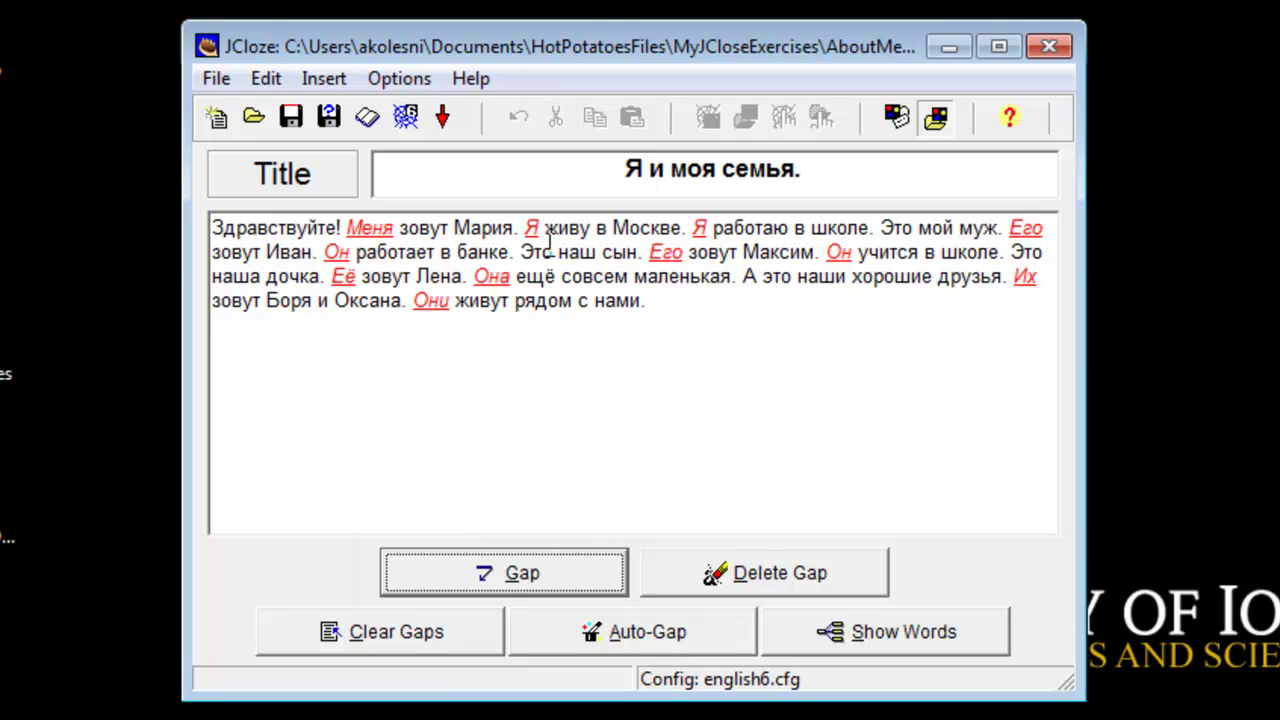
- Open the output configuration, review the Prompts/Feedback, Buttons and Appearance settings, and return to Titles/Instructions
left_click(425, 82)
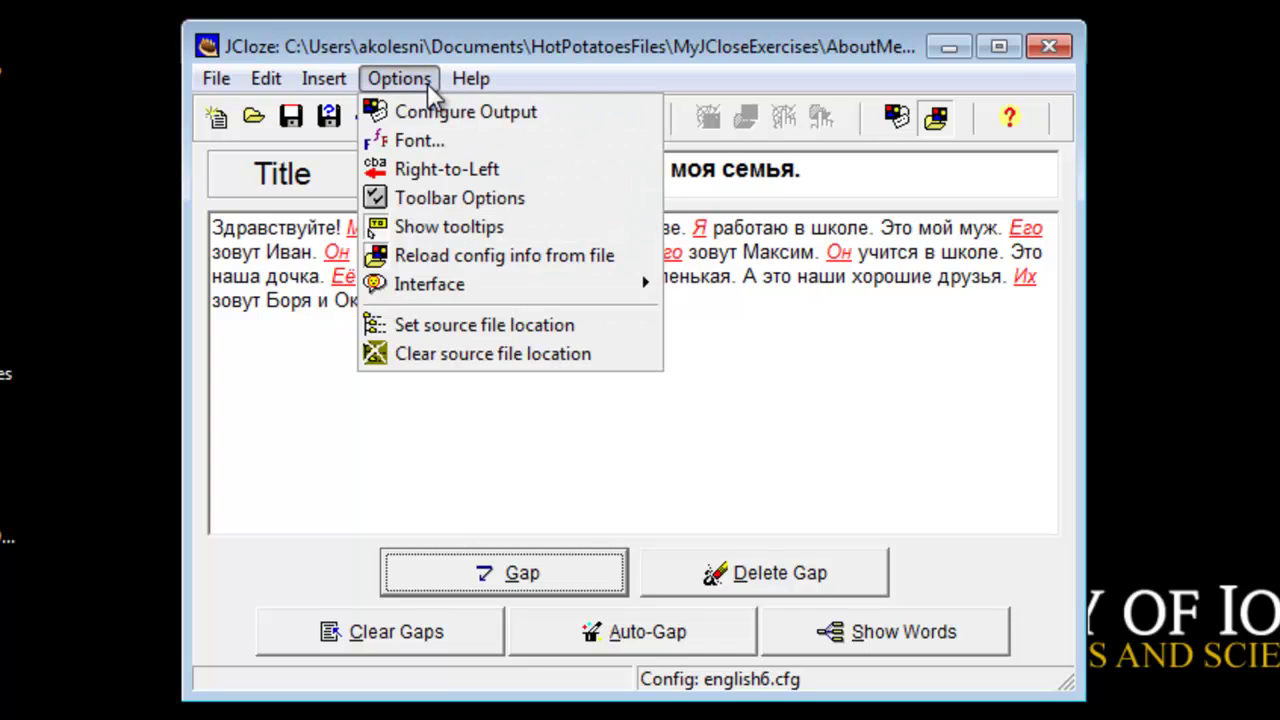
left_click(481, 109)
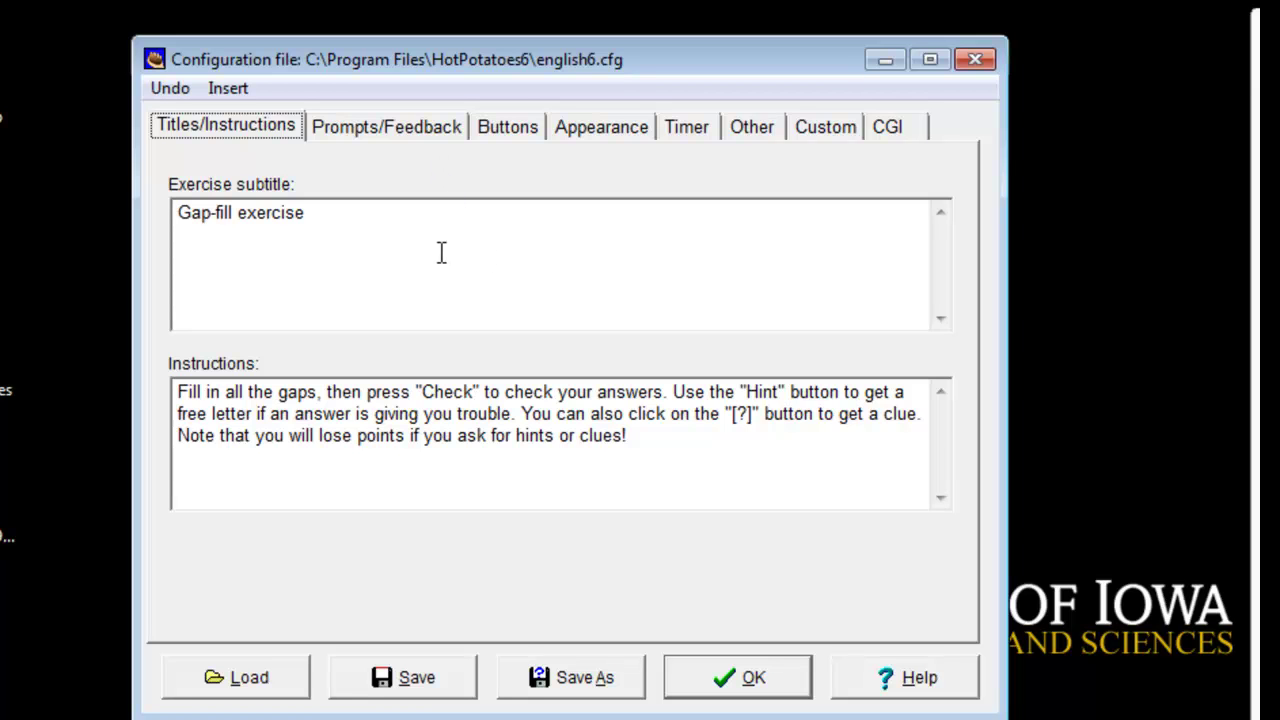
left_click(385, 127)
left_click(508, 130)
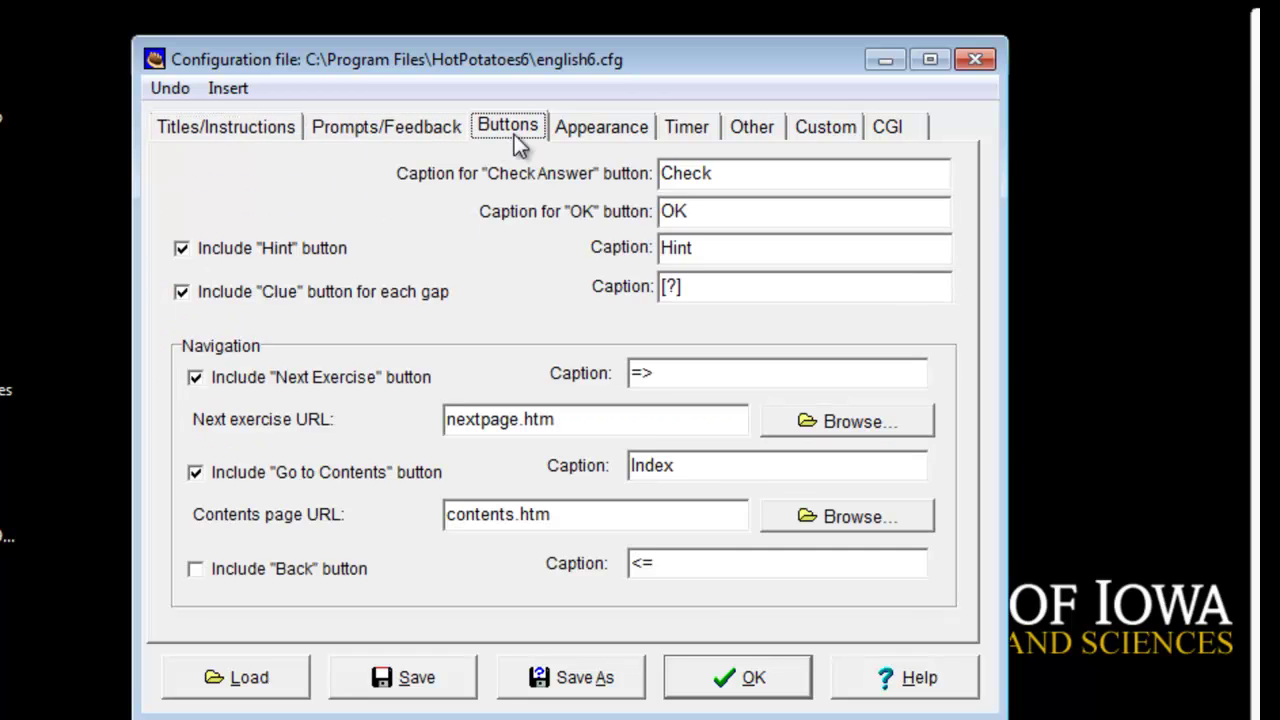
left_click(630, 127)
left_click(226, 125)
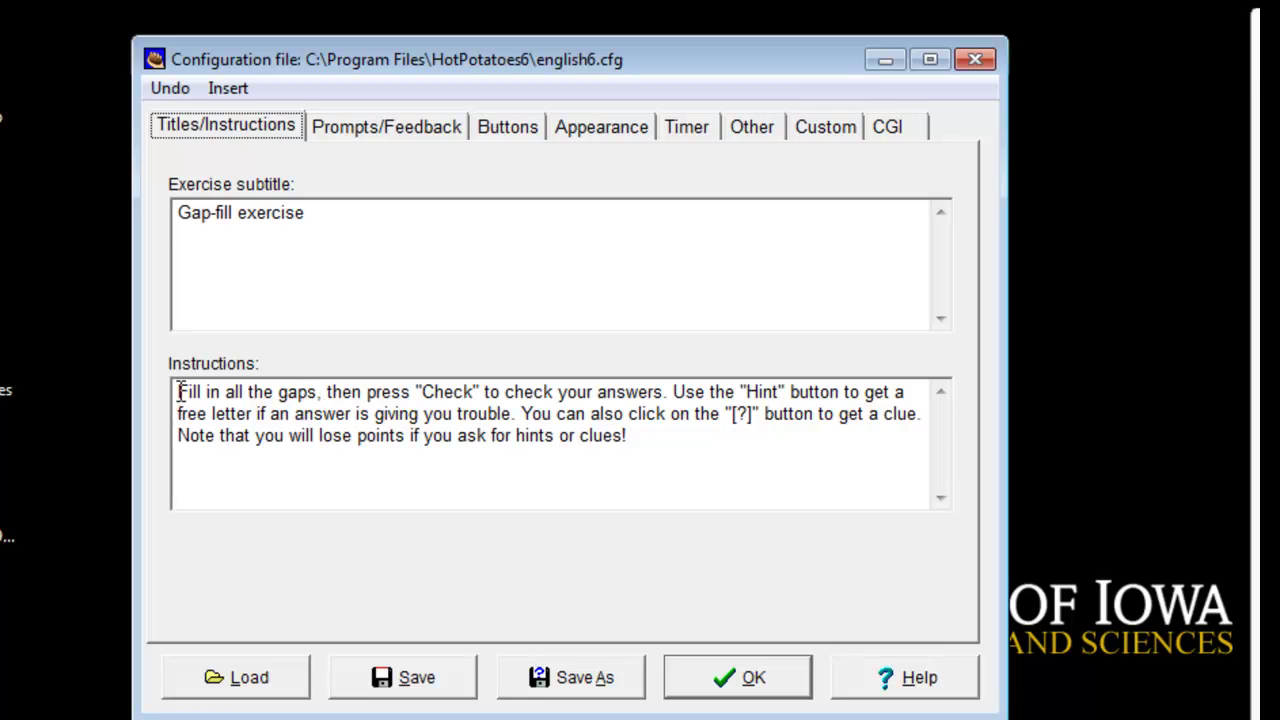
- Copy the sentence "Fill in the blanks by typing the appropriate personal pronouns in Russian." from the Word document
left_click_drag(180, 391, 316, 392)
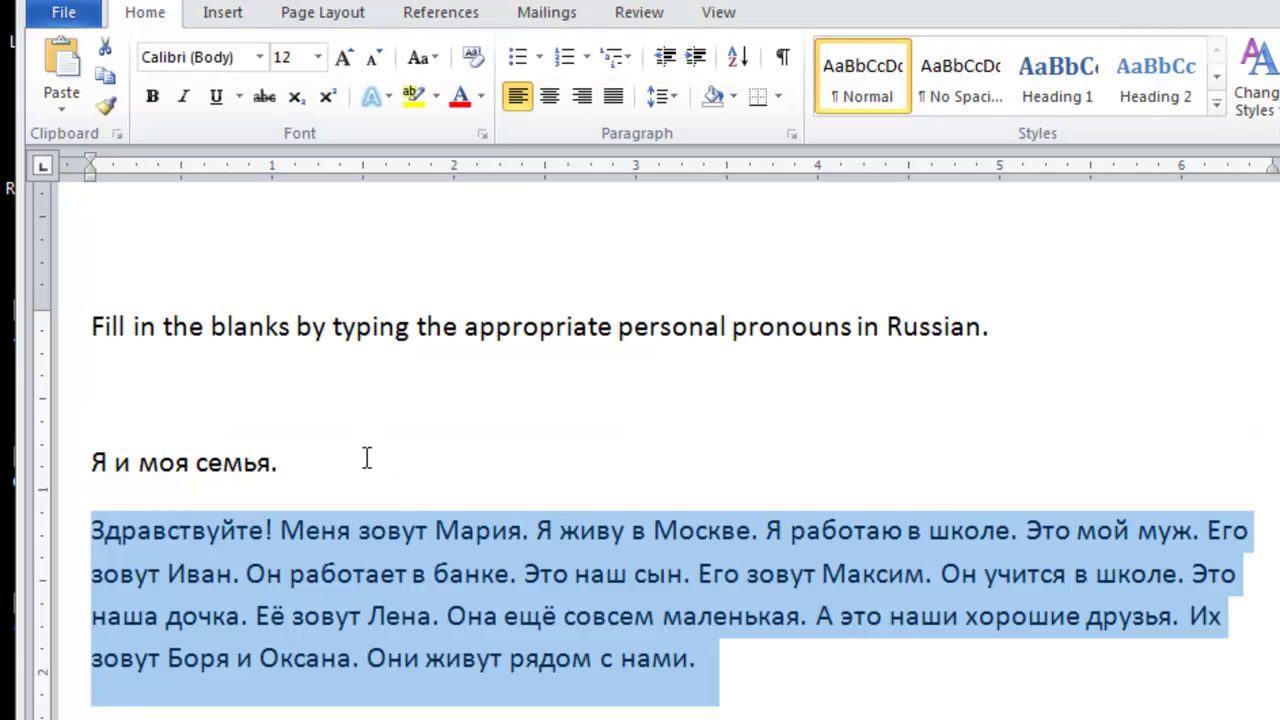
left_click(366, 458)
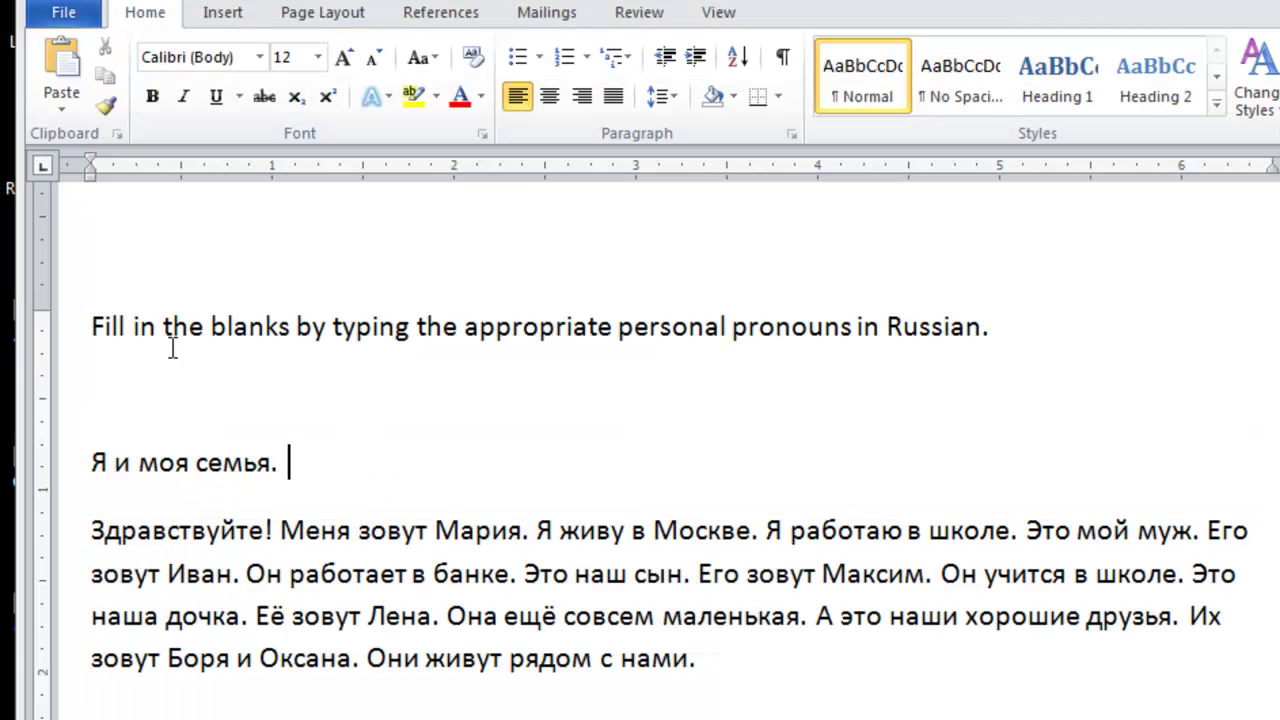
left_click_drag(88, 326, 1003, 336)
key("ctrl+c")
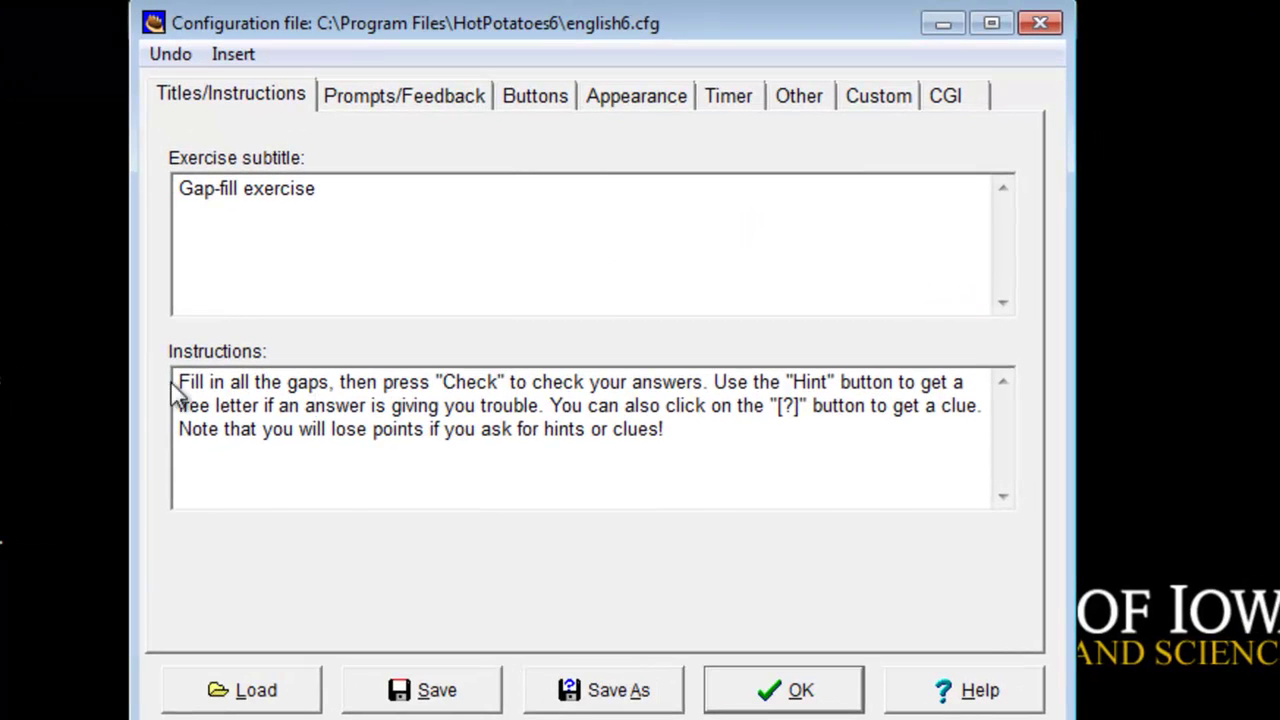
- Replace "Fill in all the gaps" in the exercise instructions with the copied sentence, removing its period and the extra space before the comma
left_click_drag(325, 371, 329, 371)
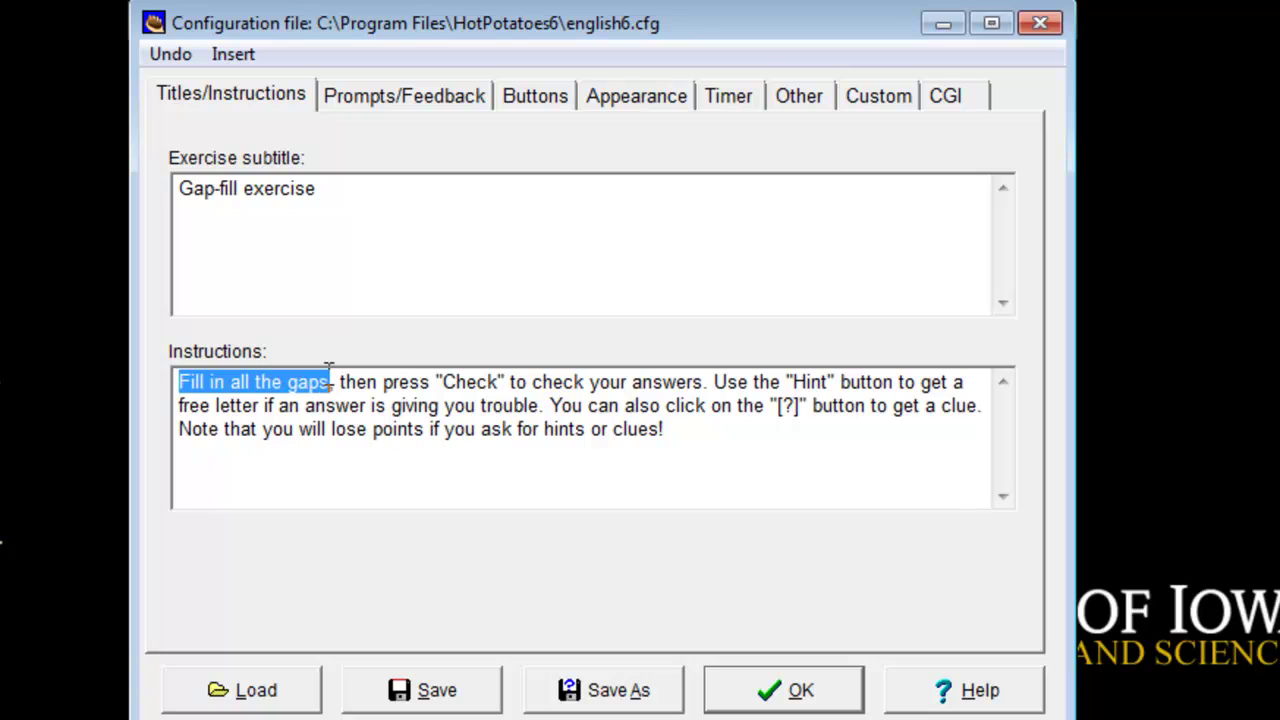
key("ctrl+v")
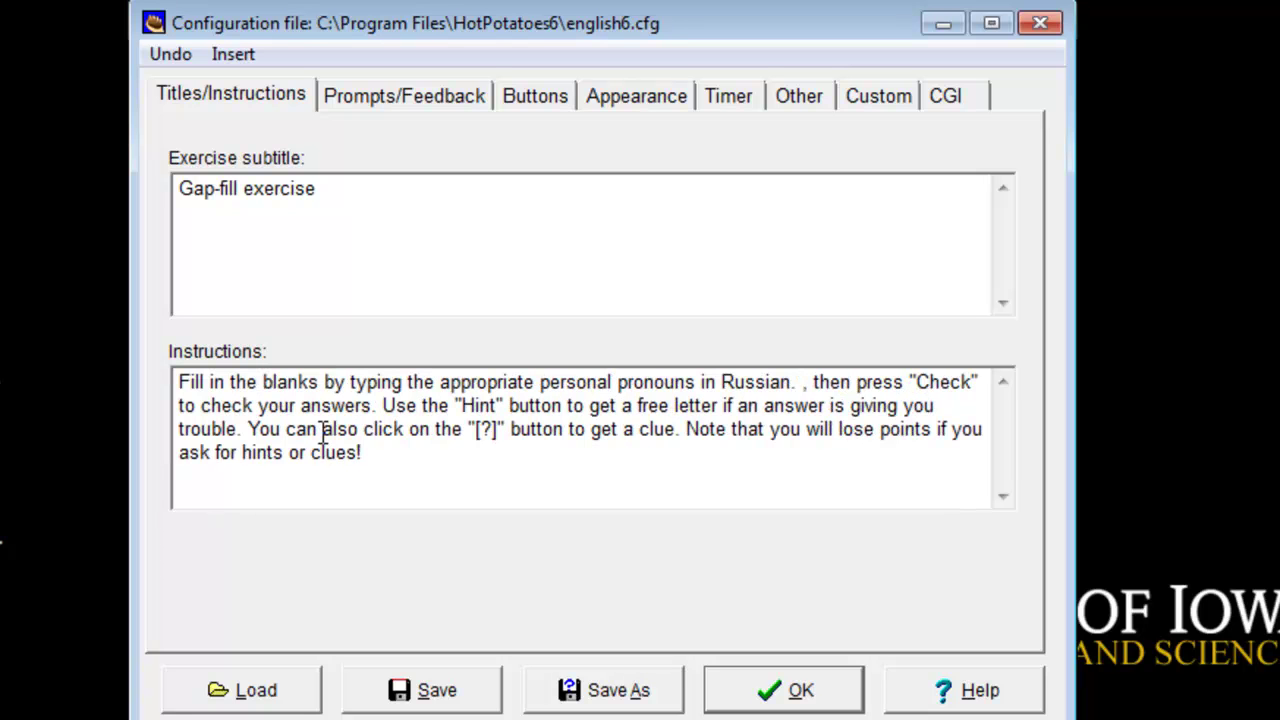
key("BackSpace")
key("BackSpace")
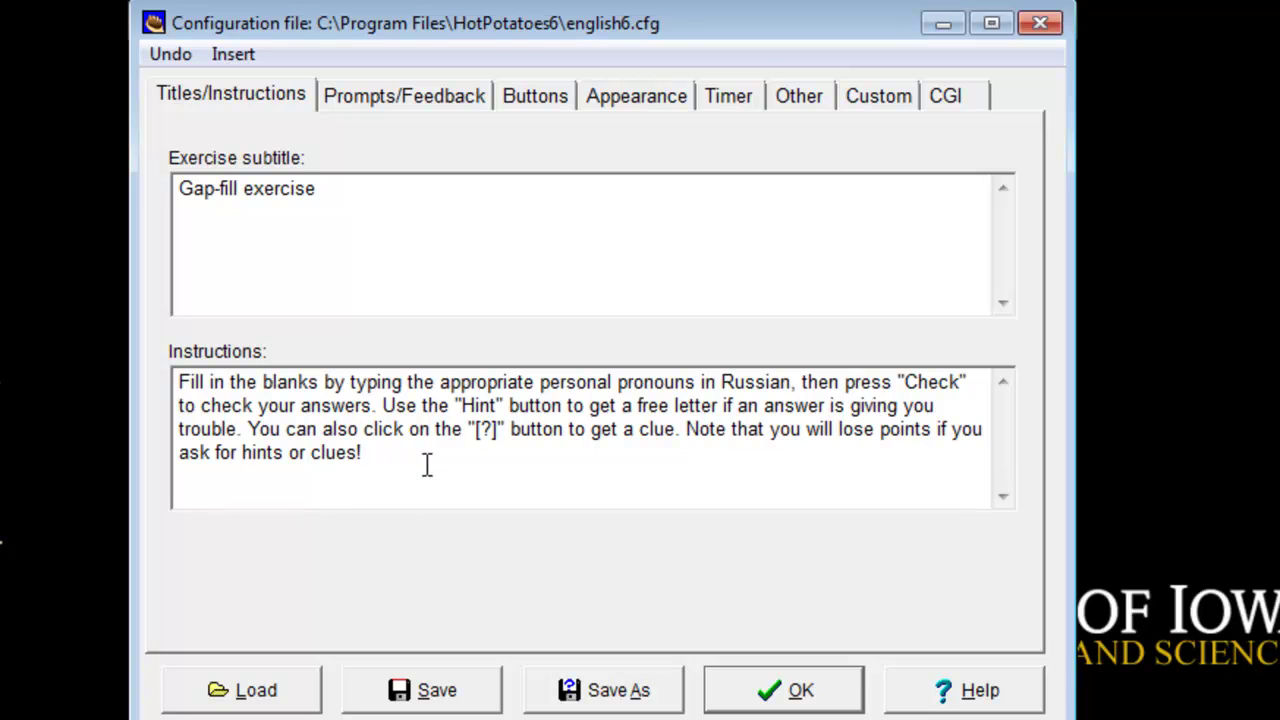
- Delete the sentence about the "[?]" clue button and the words "or clues" from the instructions, ending them with "hints!"
left_click_drag(247, 429, 645, 443)
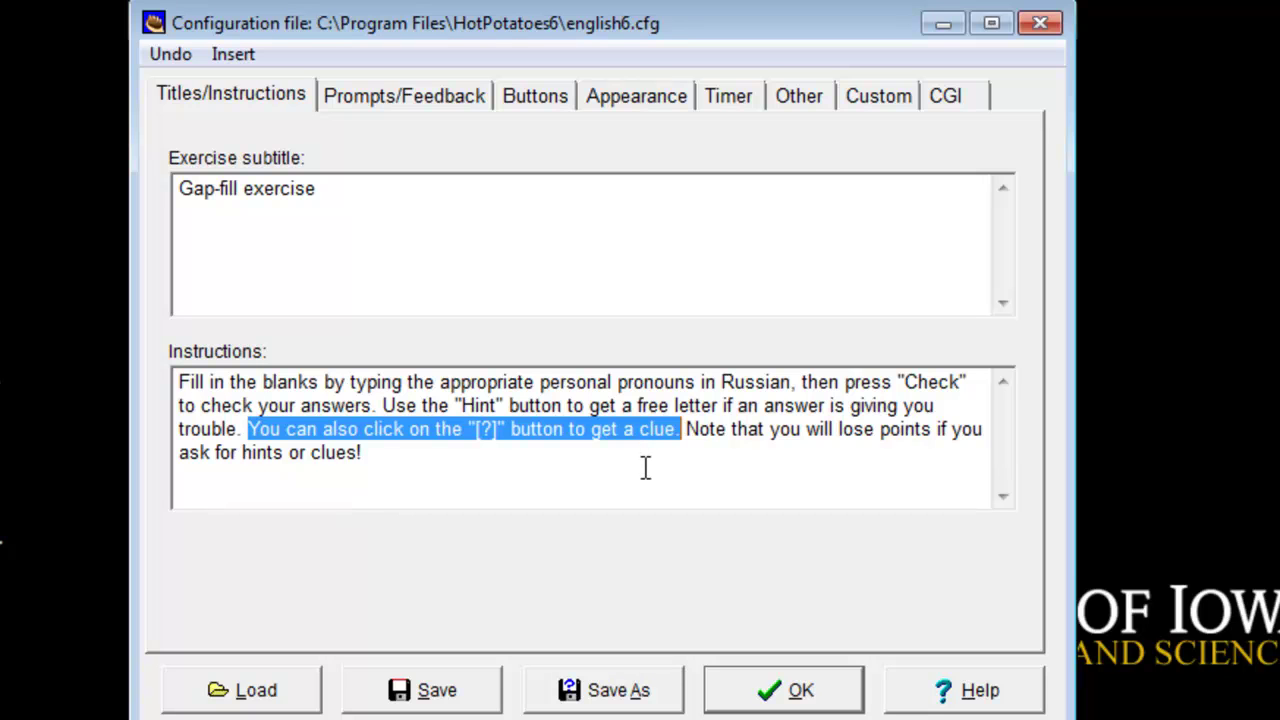
key("Delete")
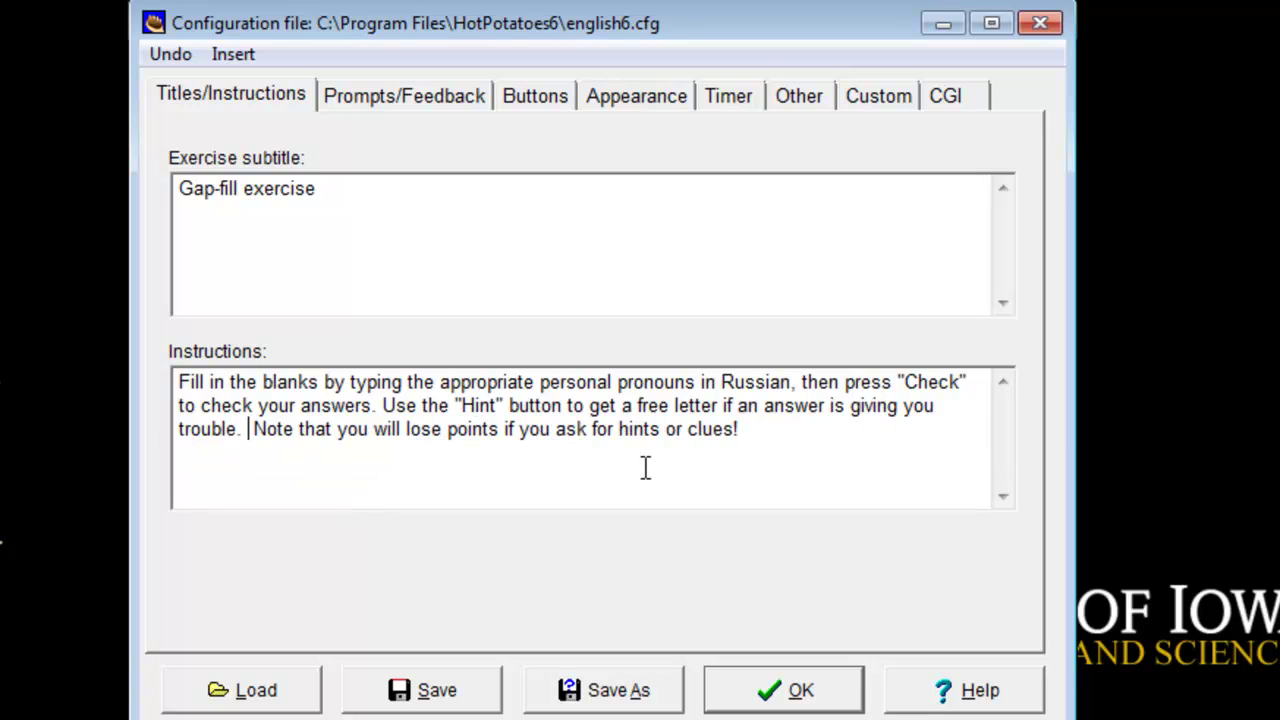
key("BackSpace")
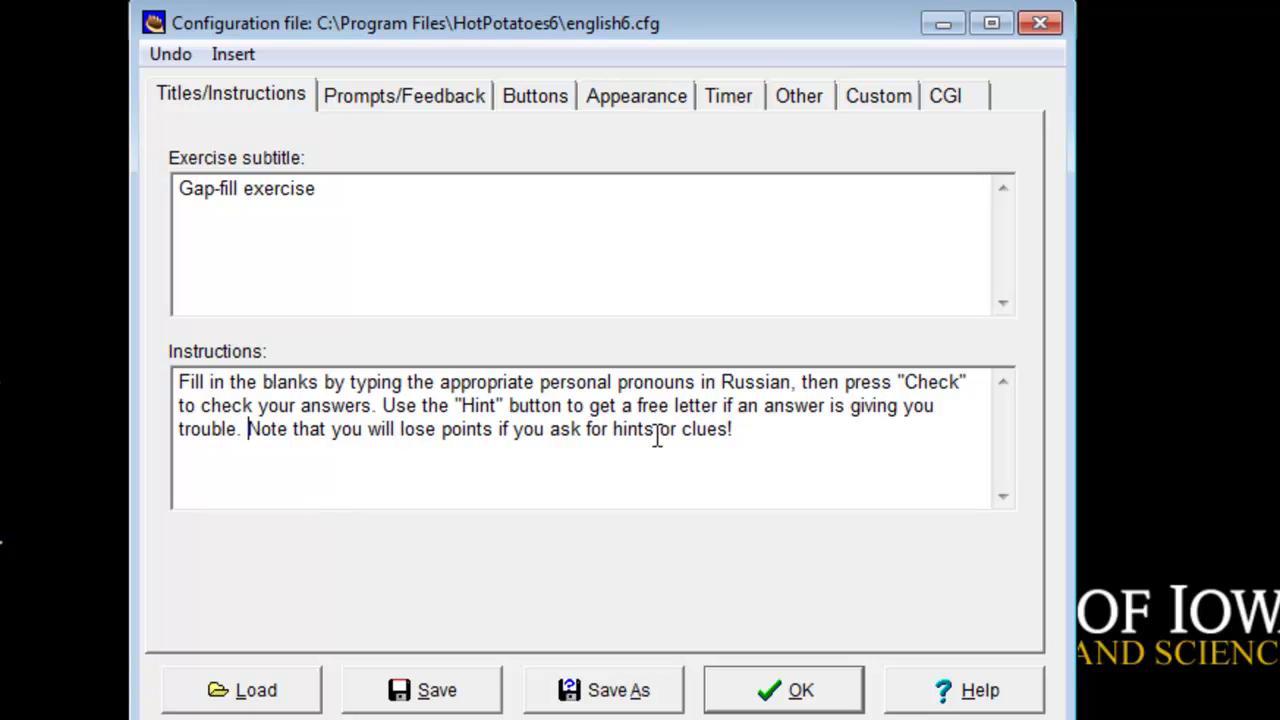
left_click_drag(661, 428, 737, 429)
key("Delete")
key("BackSpace")
type("!")
- Set the feedback message for correct answers to "Правильно!"
left_click(448, 106)
left_click(337, 189)
left_click_drag(337, 189, 160, 188)
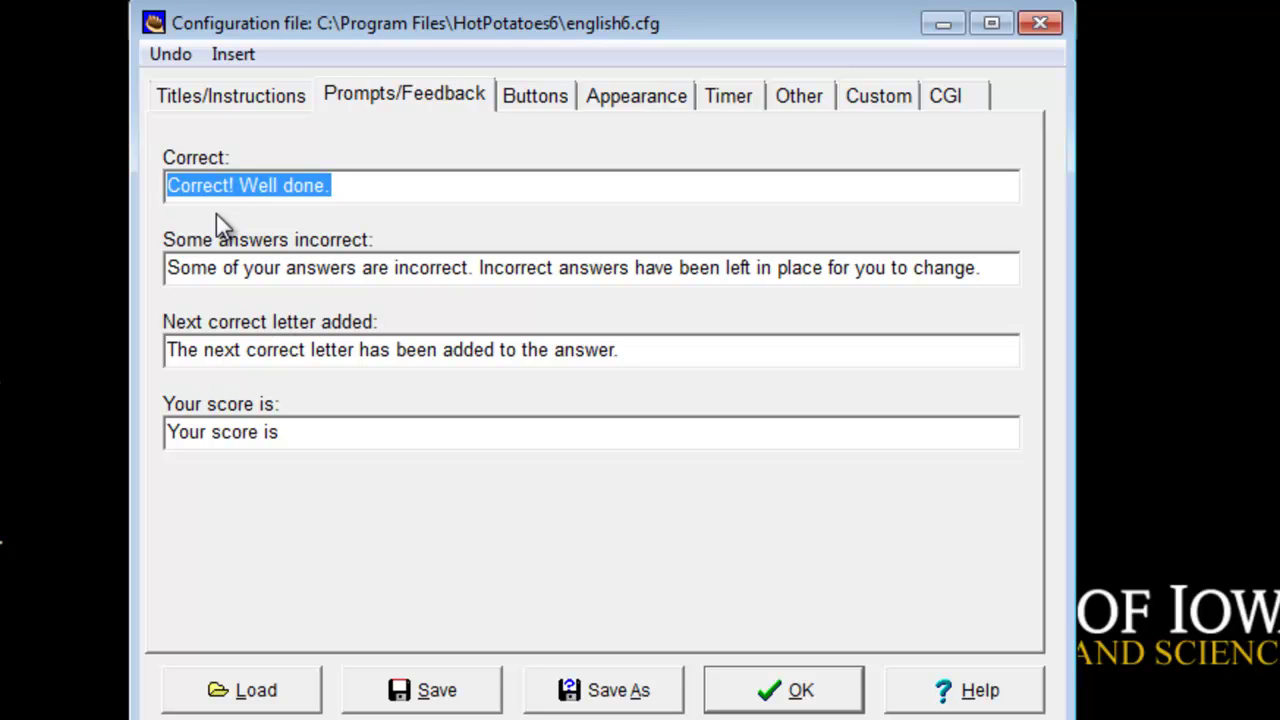
type("Правильно!")
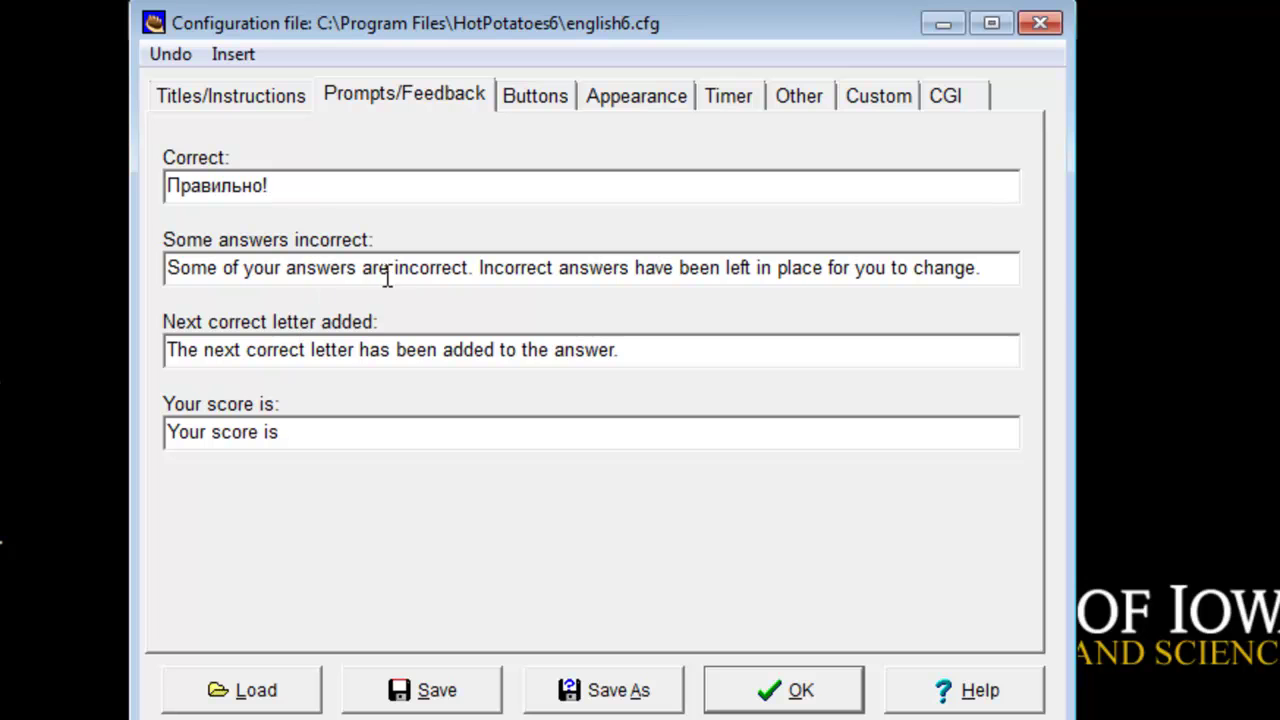
- Exclude the "Clue" button for each gap and the "Next Exercise" and "Go to Contents" navigation buttons from the exercise
left_click(546, 104)
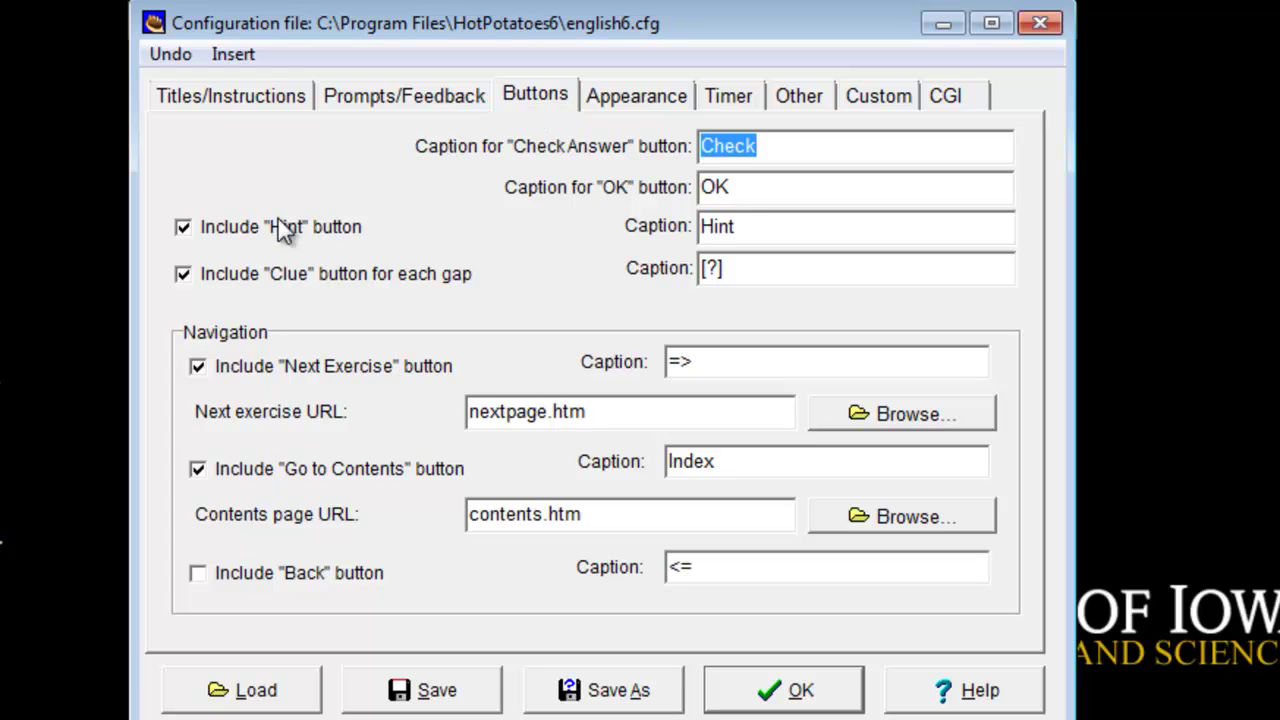
left_click(183, 274)
left_click(182, 272)
left_click(184, 276)
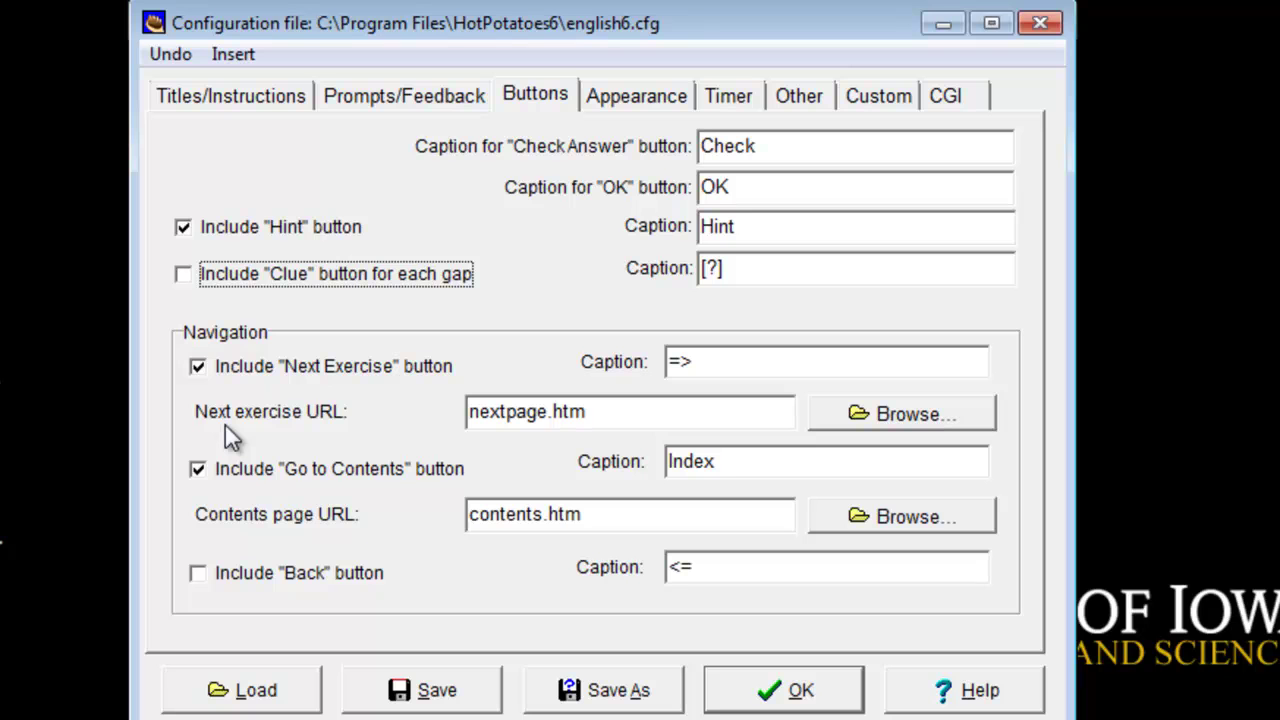
left_click(197, 366)
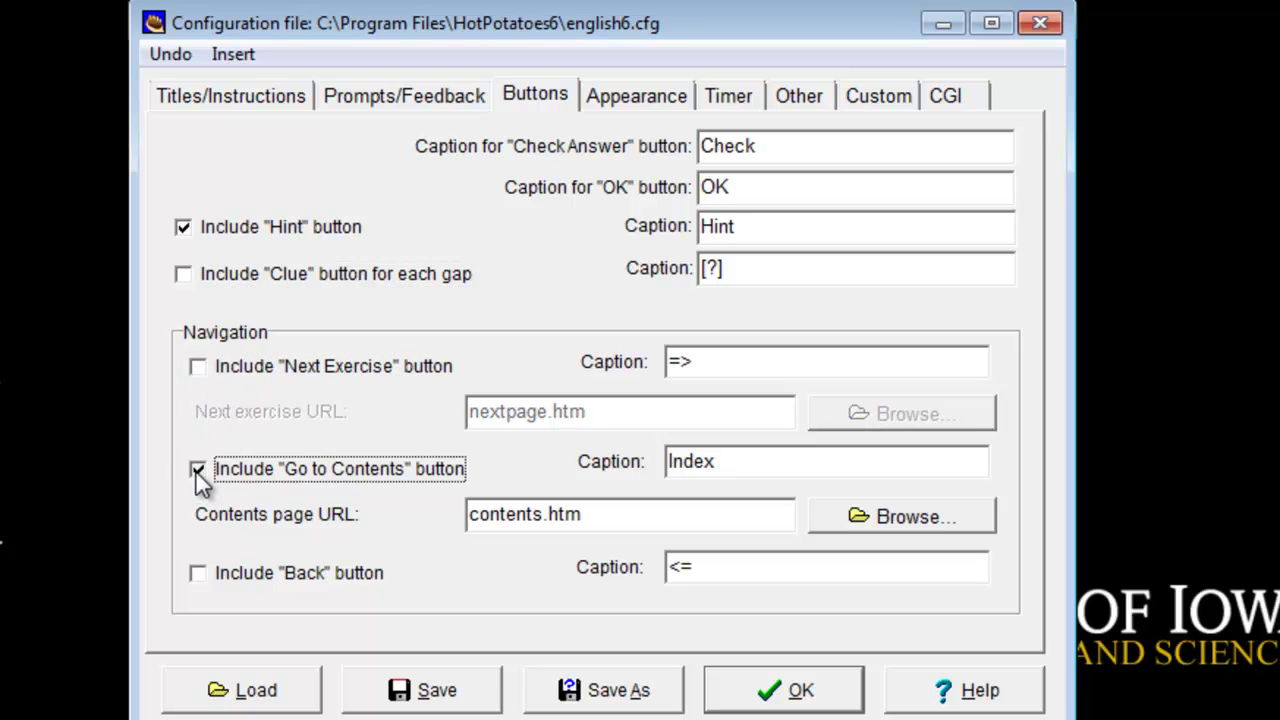
left_click(197, 472)
left_click(777, 146)
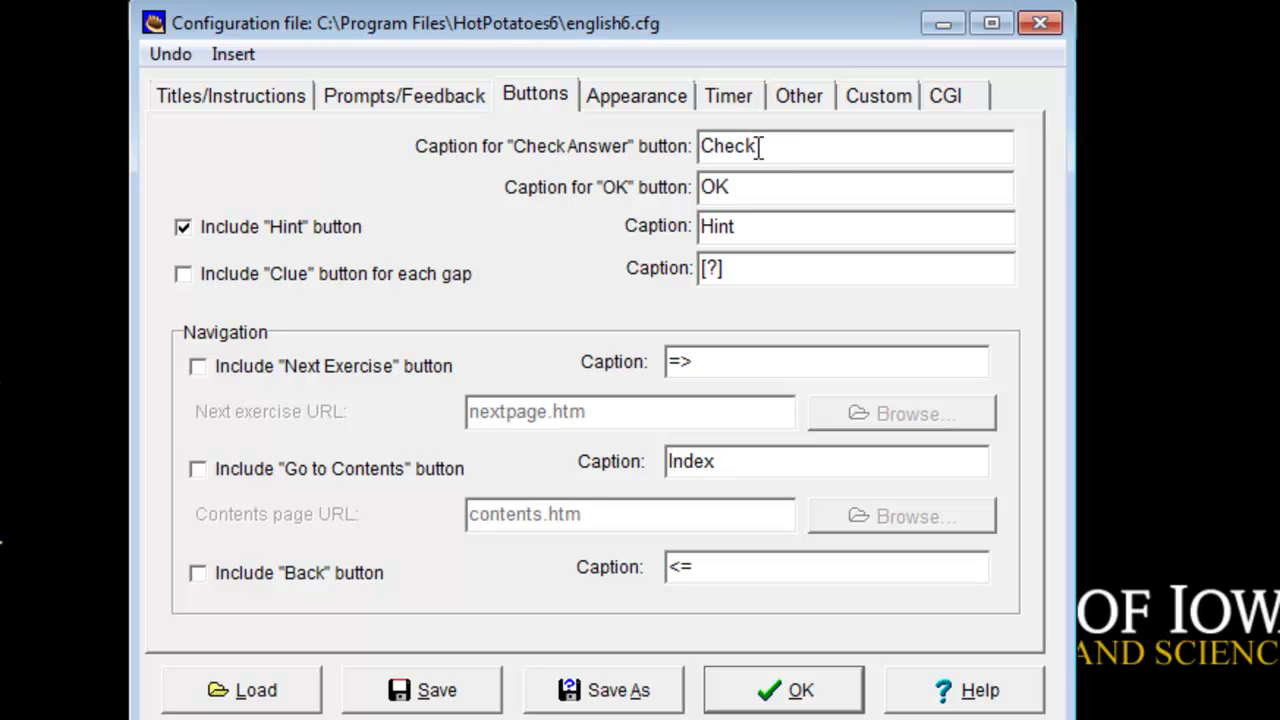
double_click(726, 146)
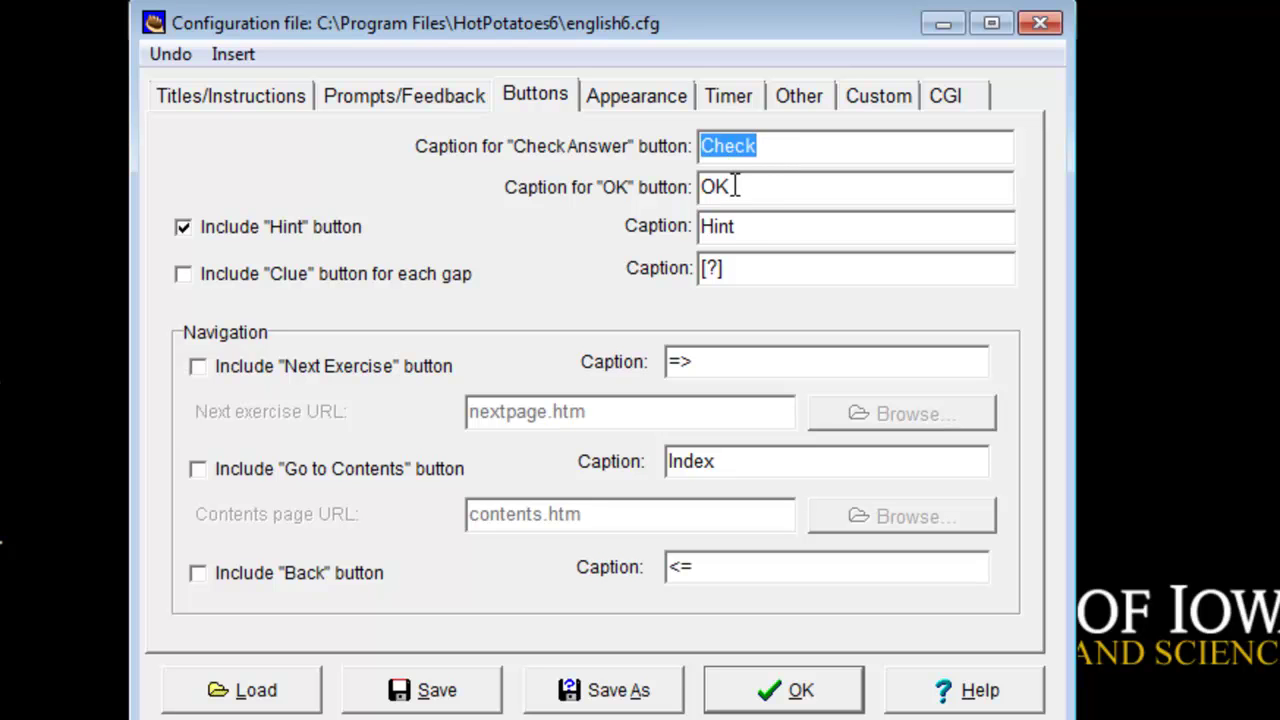
double_click(735, 187)
- Set the title colour to blue #0000ff and the navigation bar colour to light blue #0080ff
left_click(649, 107)
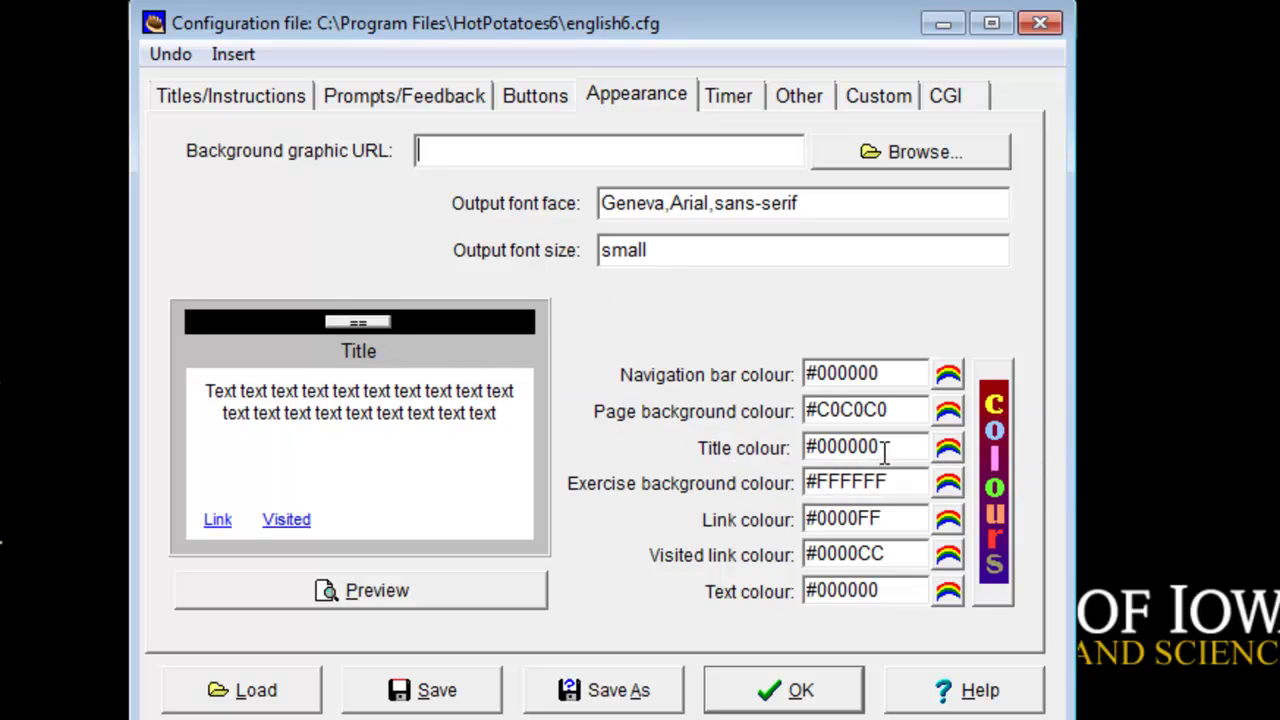
left_click(948, 447)
left_click(975, 430)
left_click(850, 694)
left_click(952, 376)
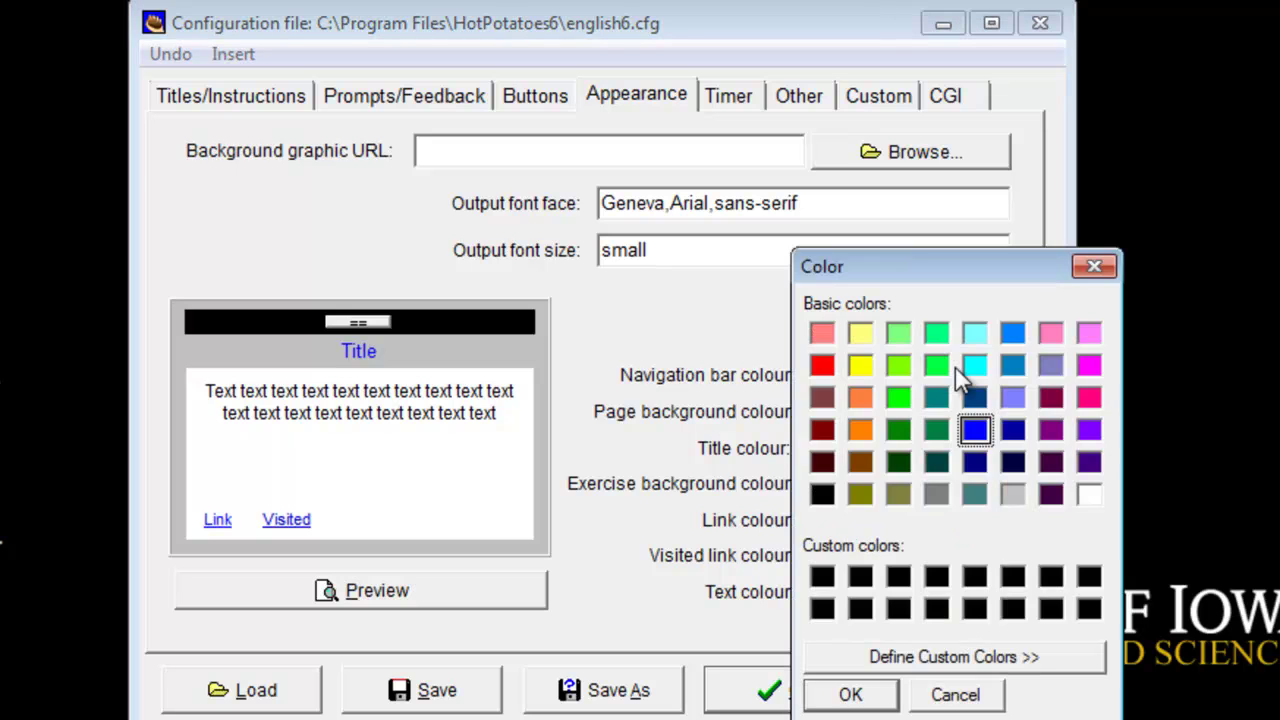
left_click(1013, 333)
left_click(840, 693)
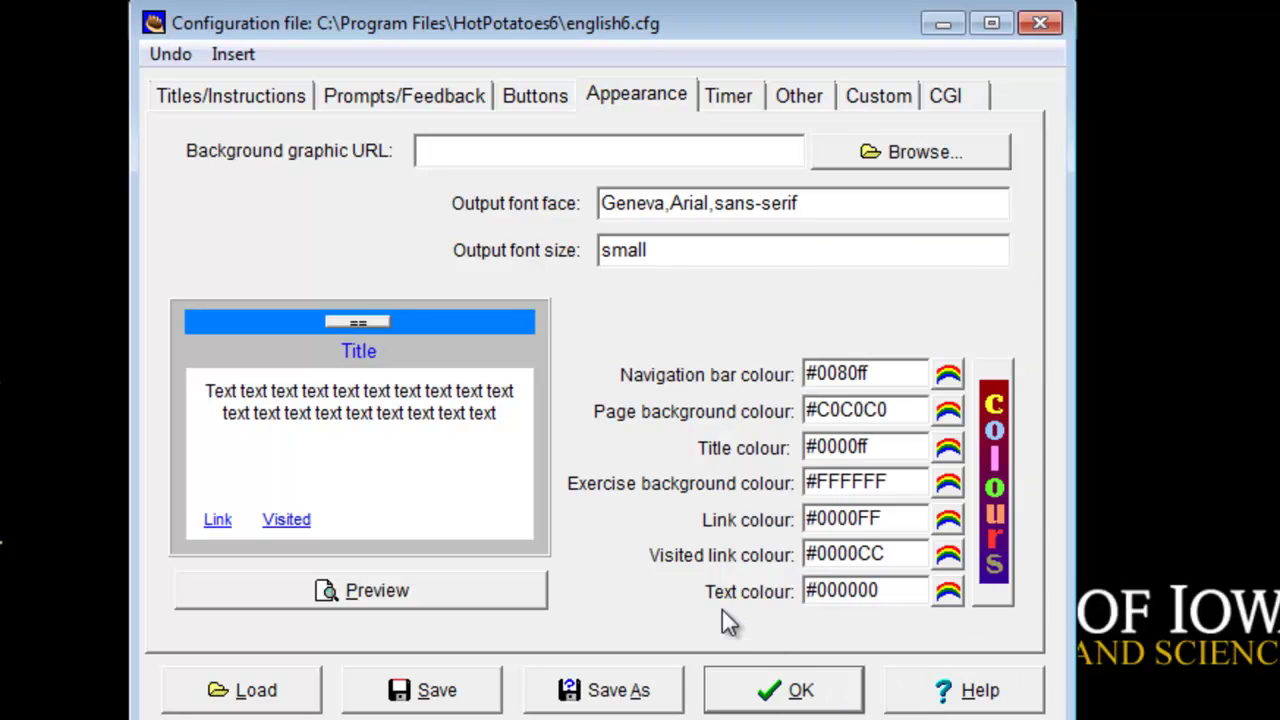
- Save the configuration as MyJClozeConfiguration in the AboutMeExercise folder without a time limit, apply it, and save the exercise
left_click(740, 107)
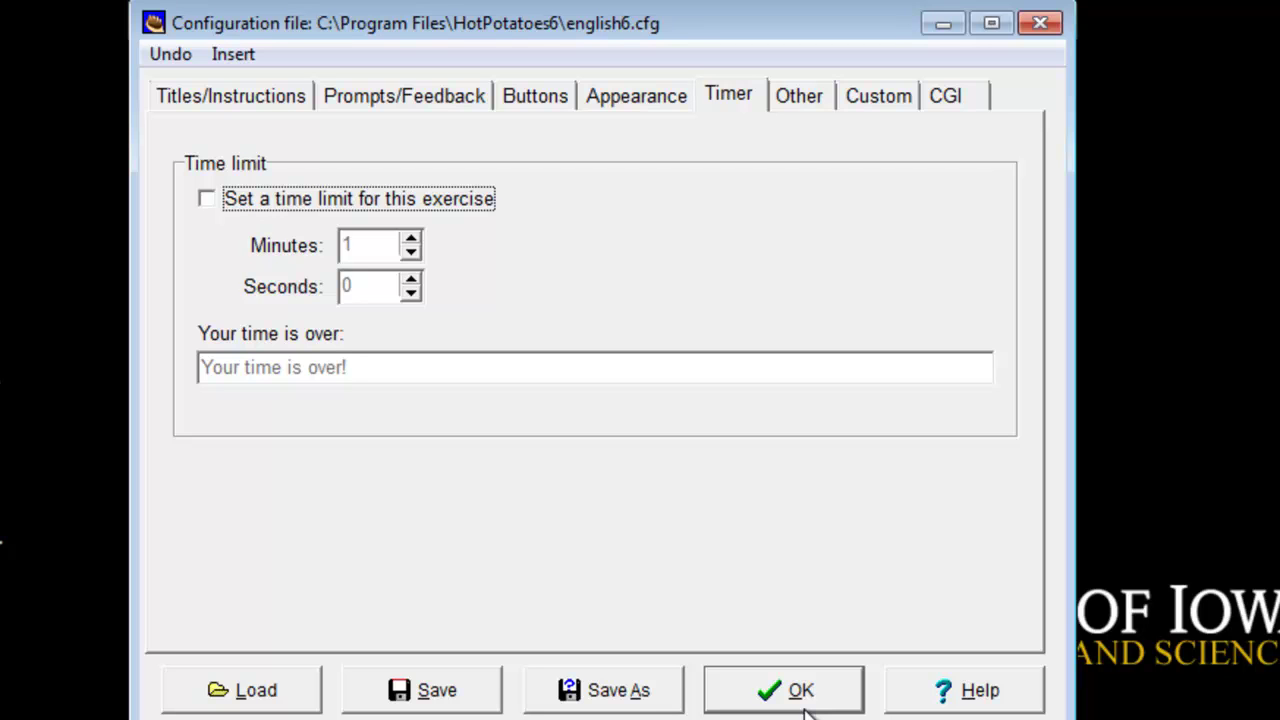
left_click(638, 706)
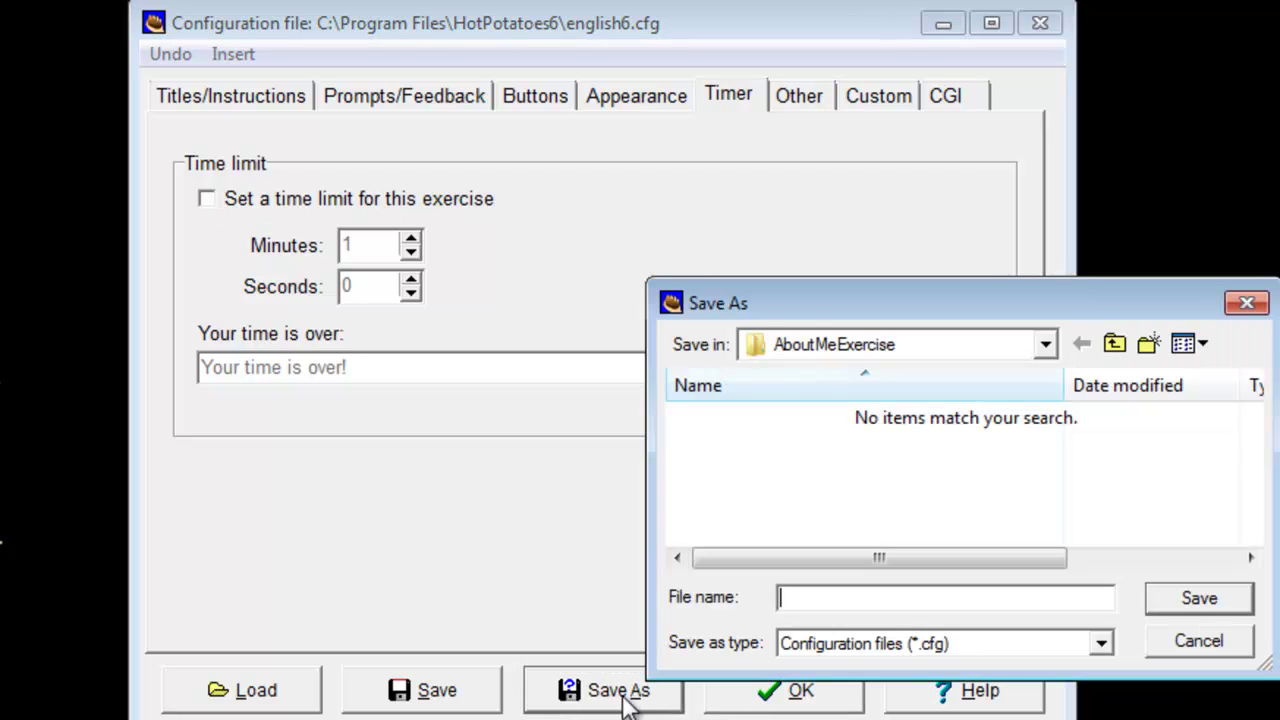
type("MyJ")
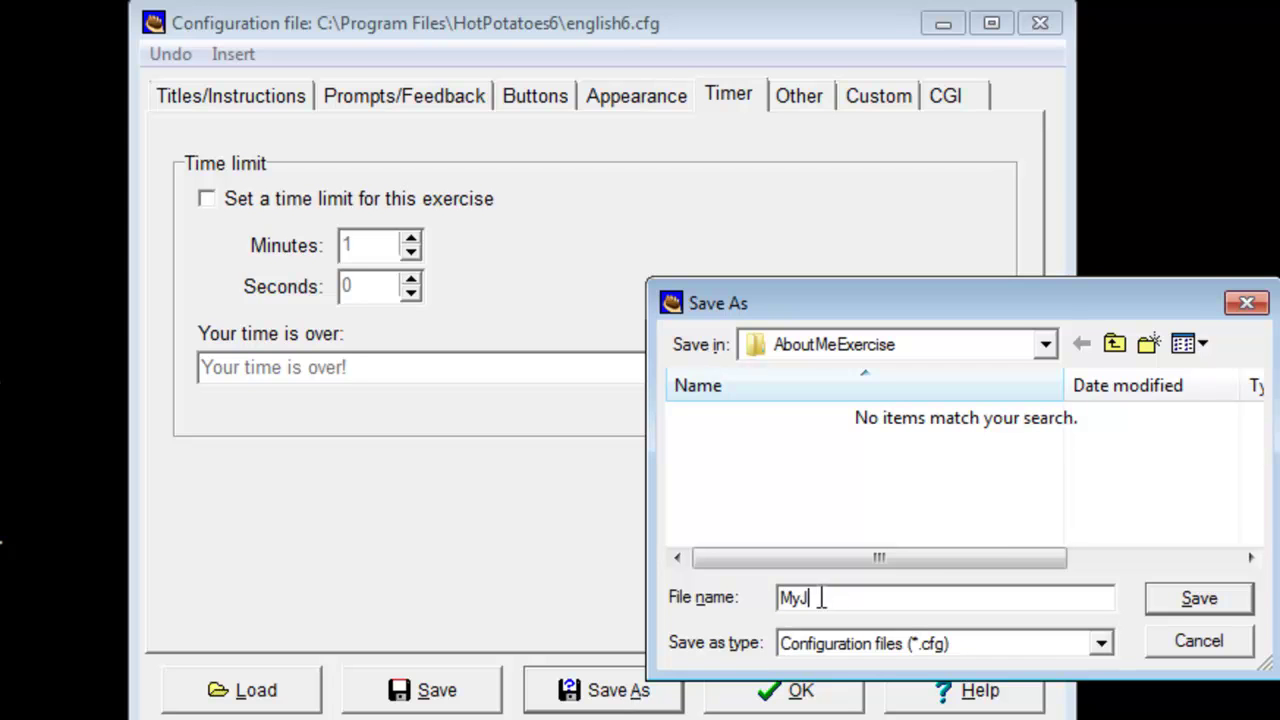
type("ClozeConfigur")
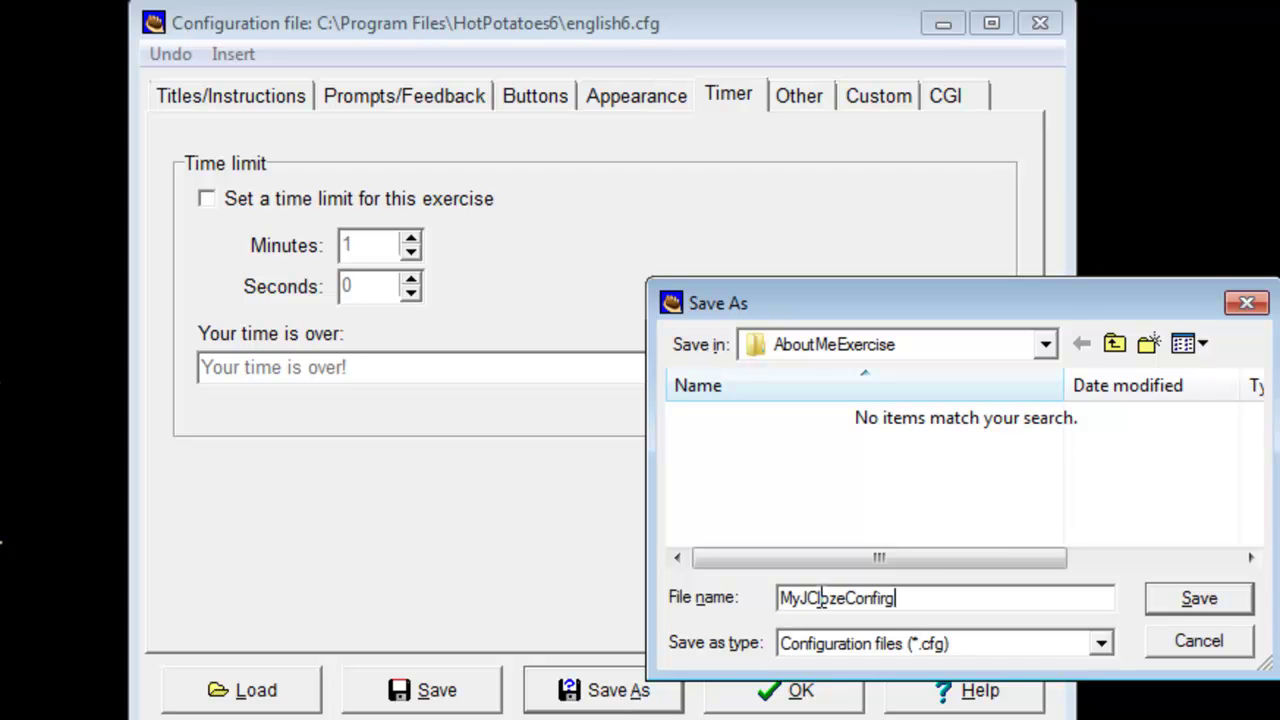
type("ation")
left_click(1213, 605)
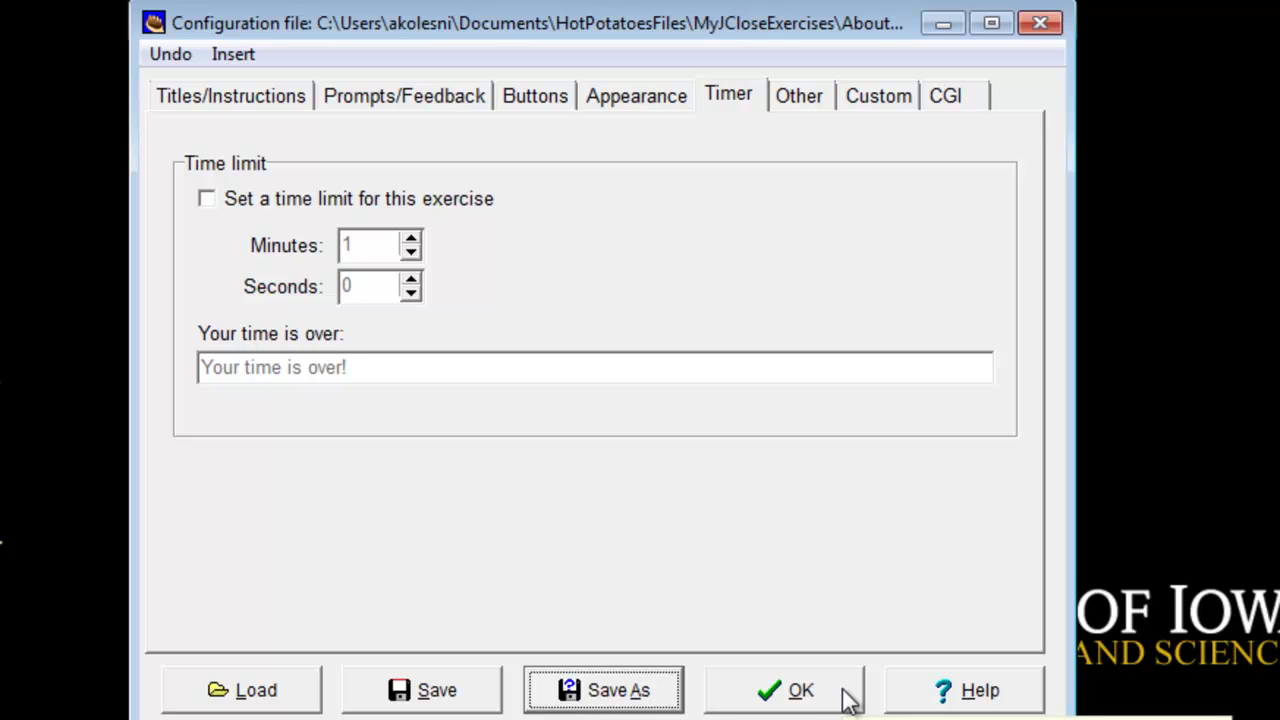
left_click(845, 698)
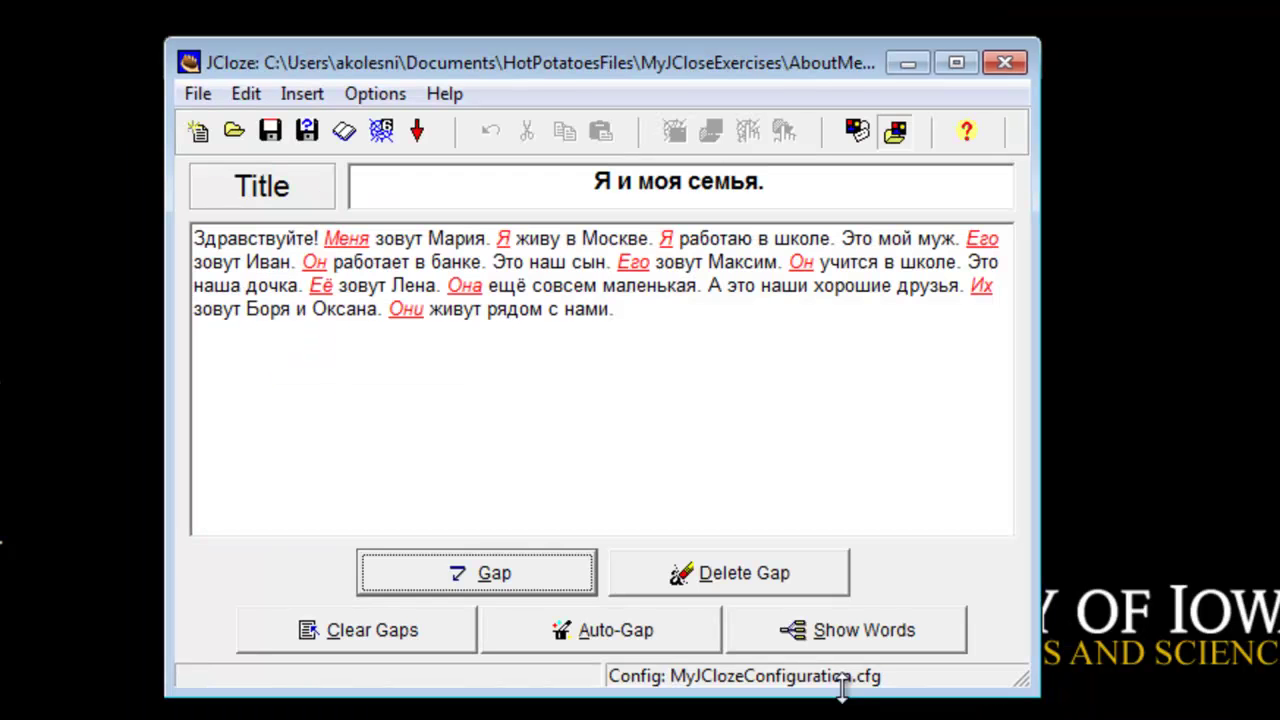
left_click(270, 132)
- Start creating a standard-format web page of the exercise and name the file My_Family_Exercise.htm
left_click(197, 94)
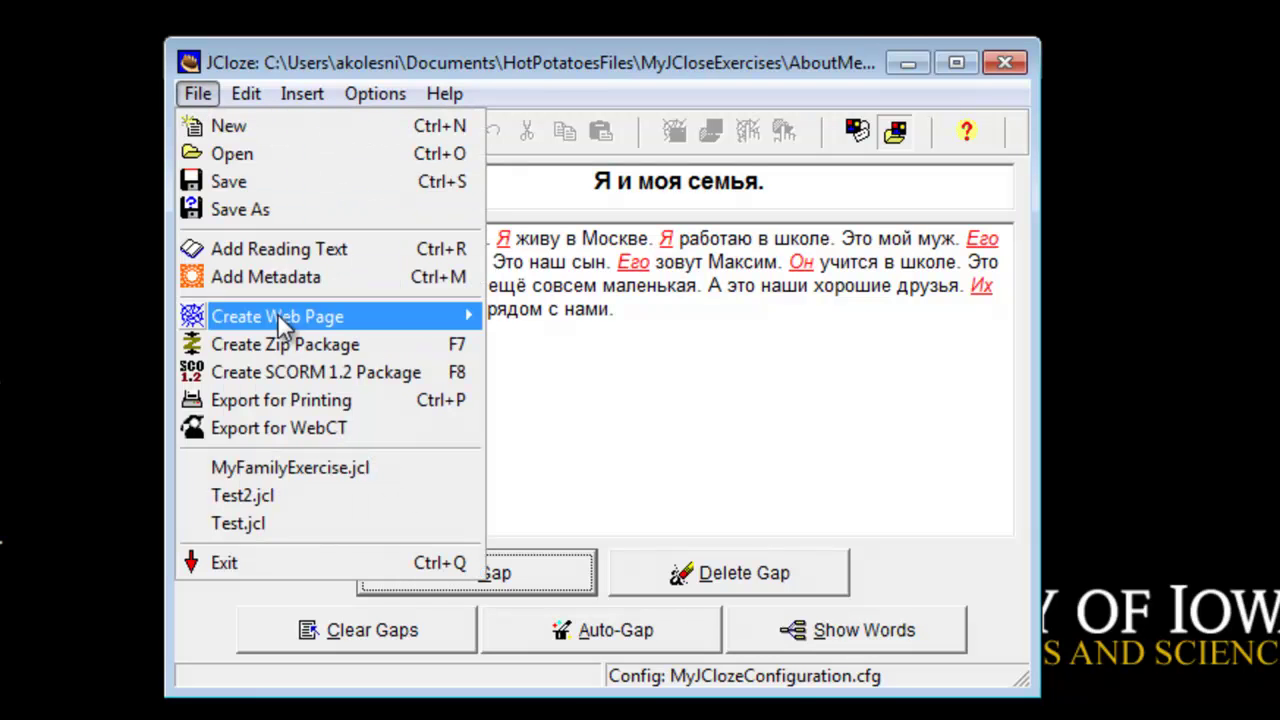
mouse_move(278, 317)
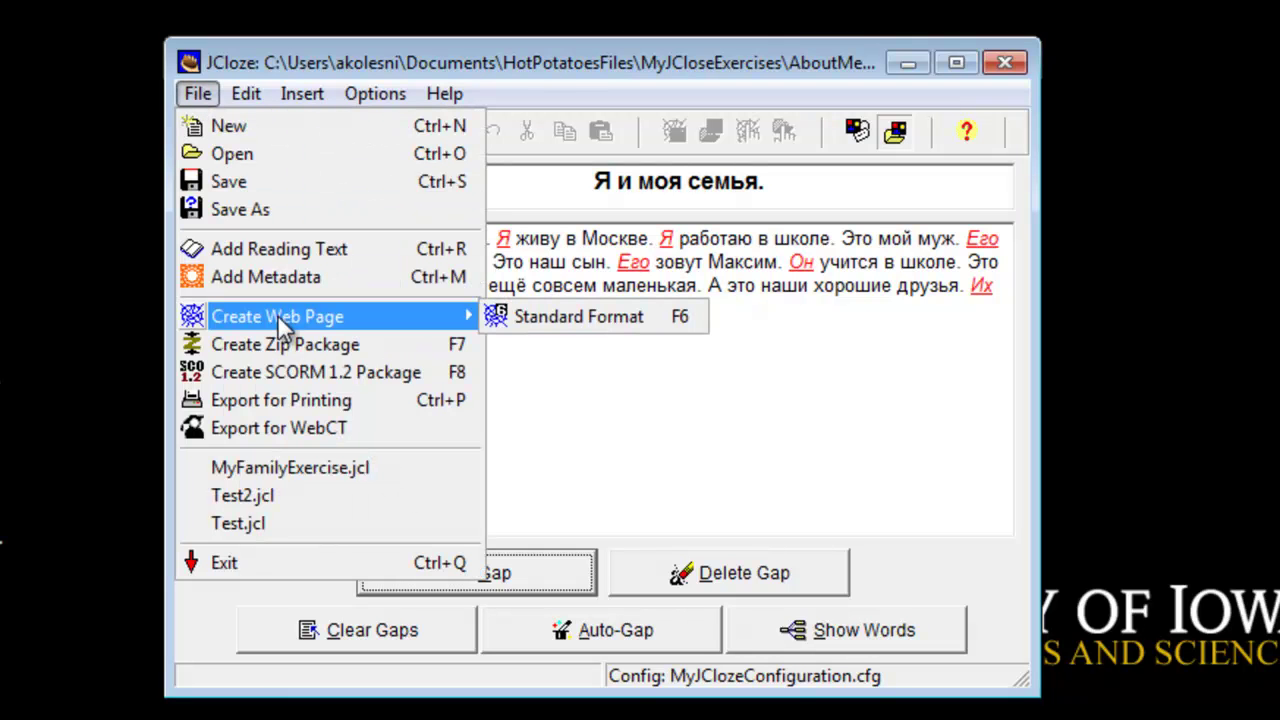
left_click(561, 322)
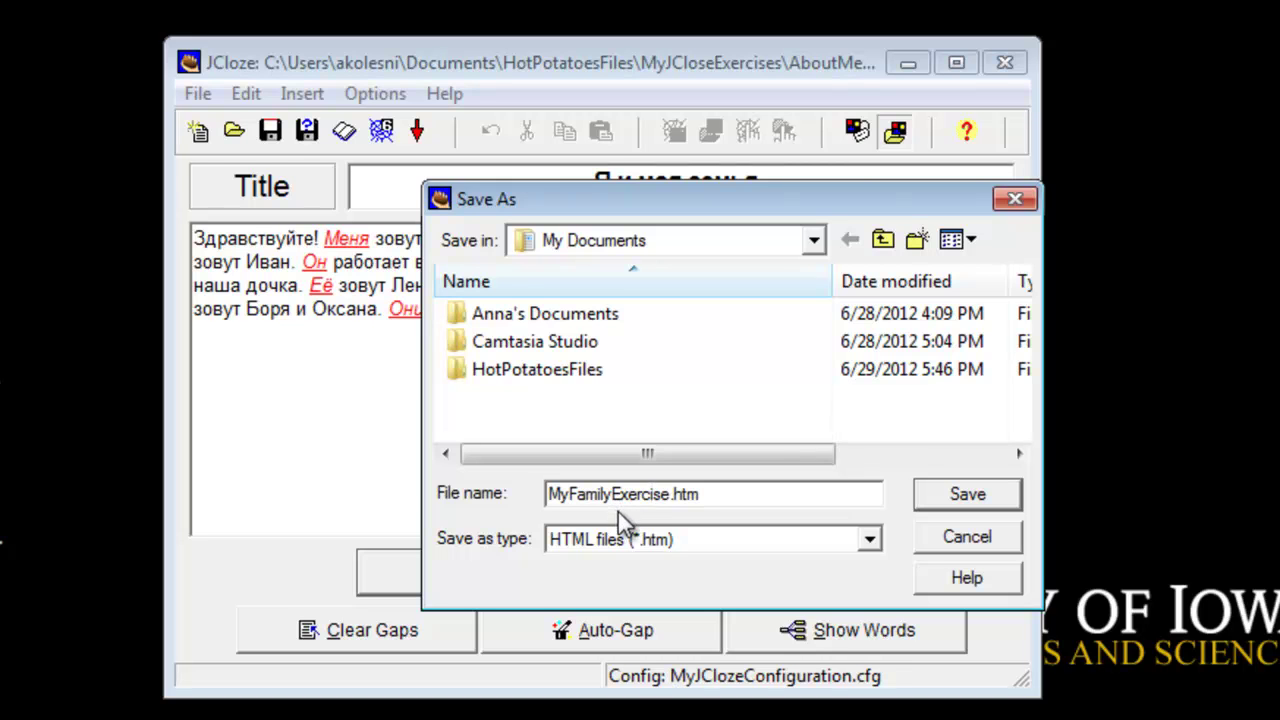
left_click_drag(550, 496, 662, 525)
left_click(614, 497)
left_click_drag(549, 495, 672, 496)
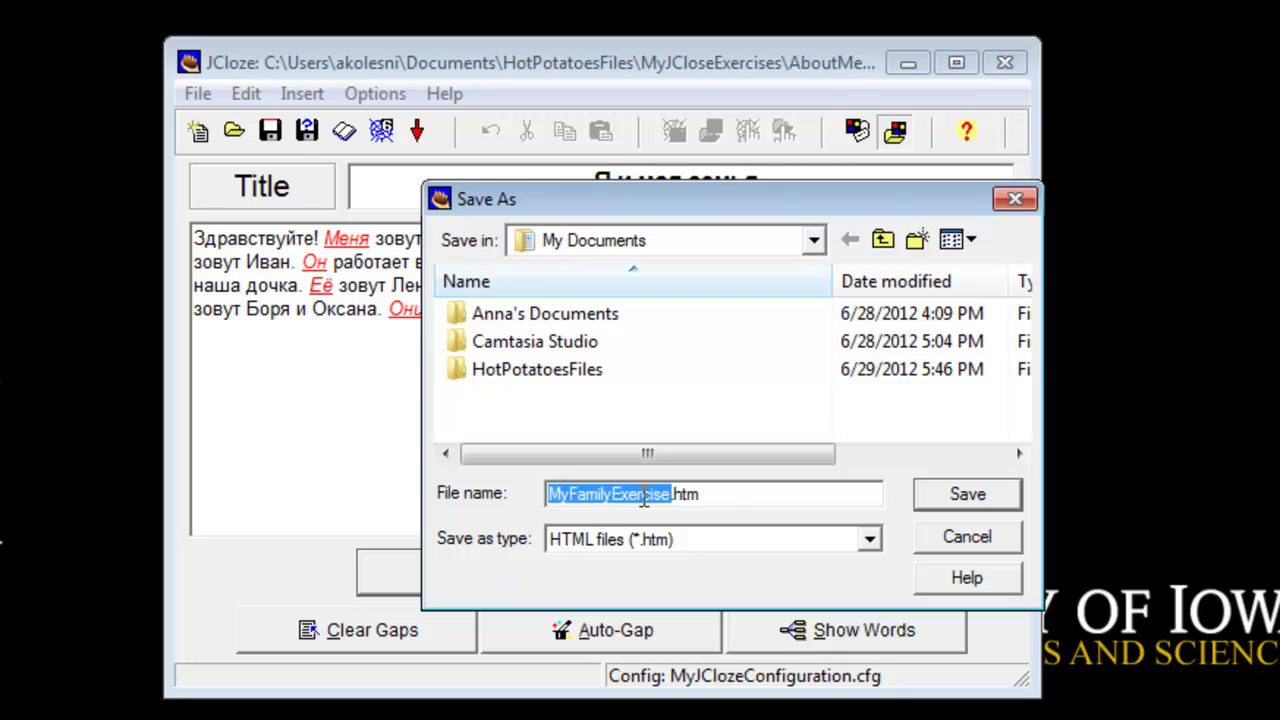
left_click(569, 495)
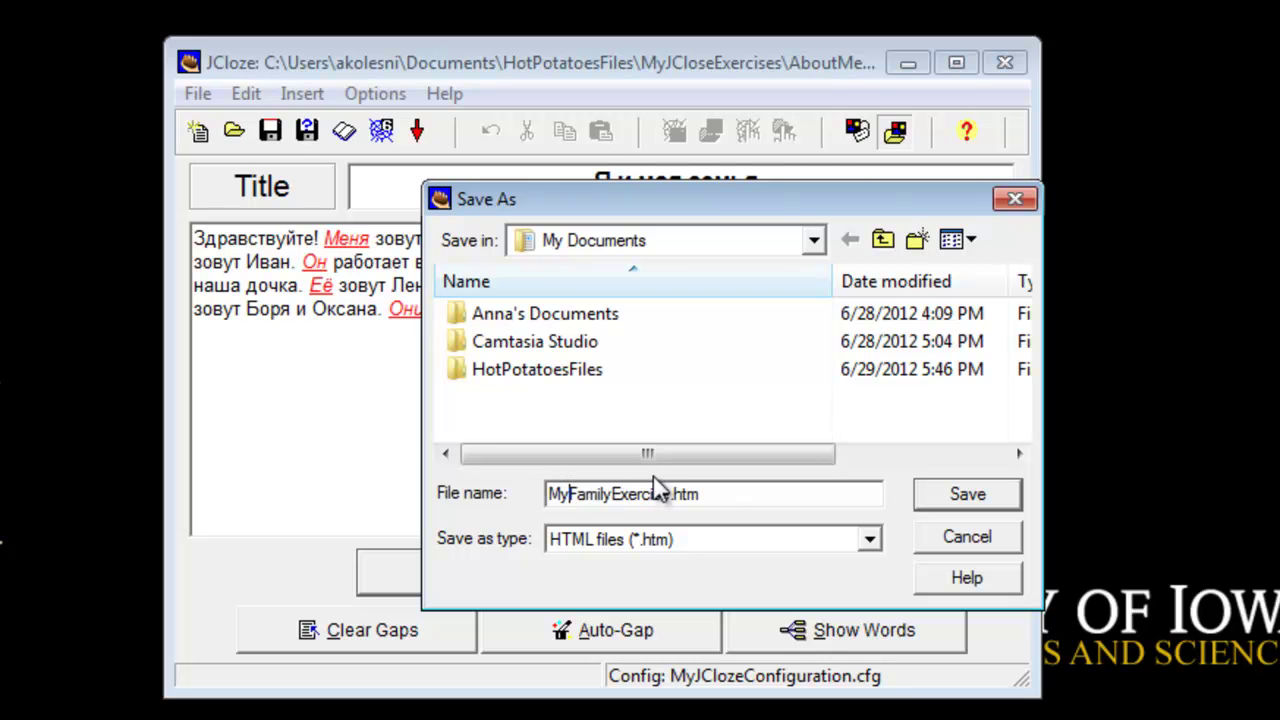
type("_")
left_click(621, 493)
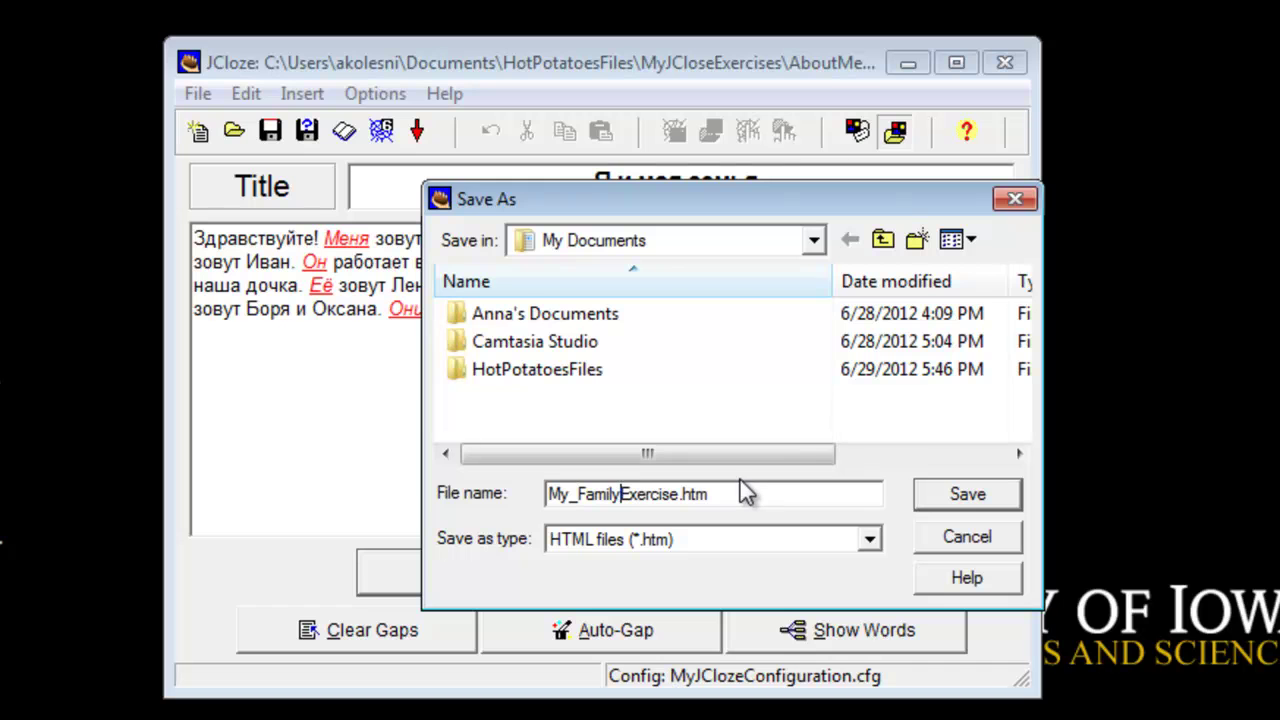
type("_")
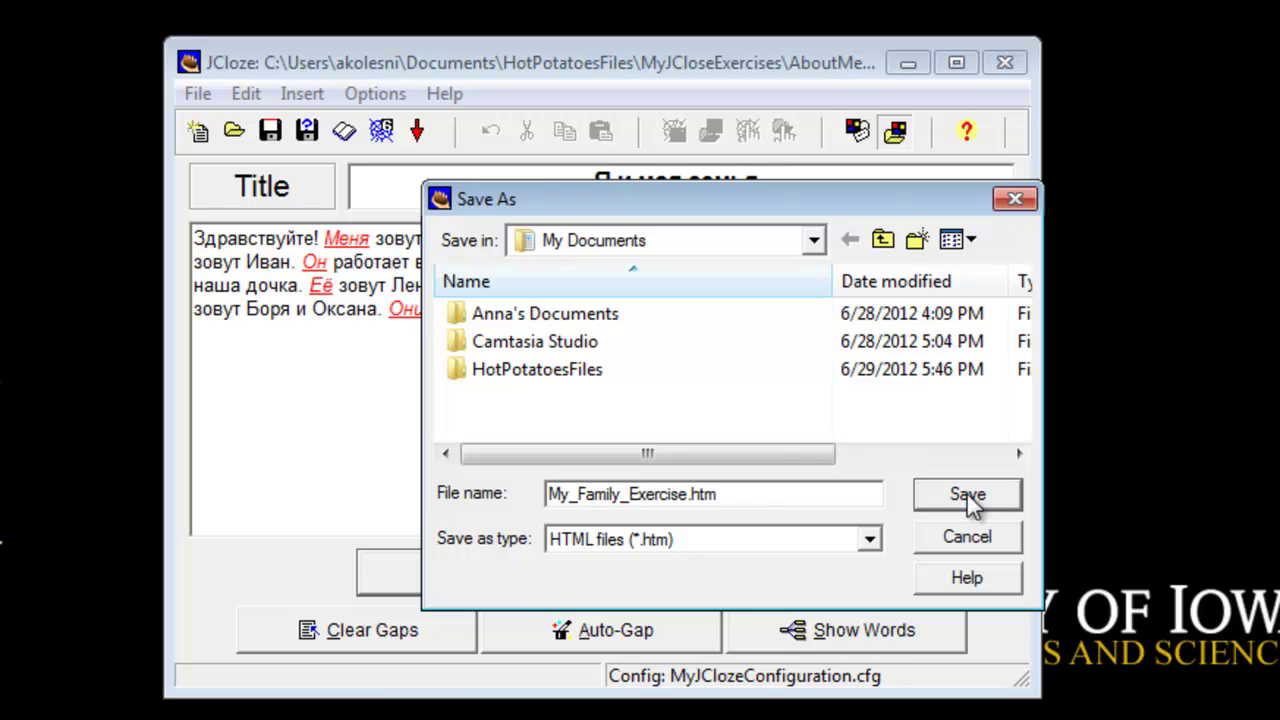
- Save the web page in the AboutMeExercise folder inside HotPotatoesFiles and view the exercise in the browser
double_click(590, 369)
double_click(578, 316)
left_click(572, 313)
double_click(572, 313)
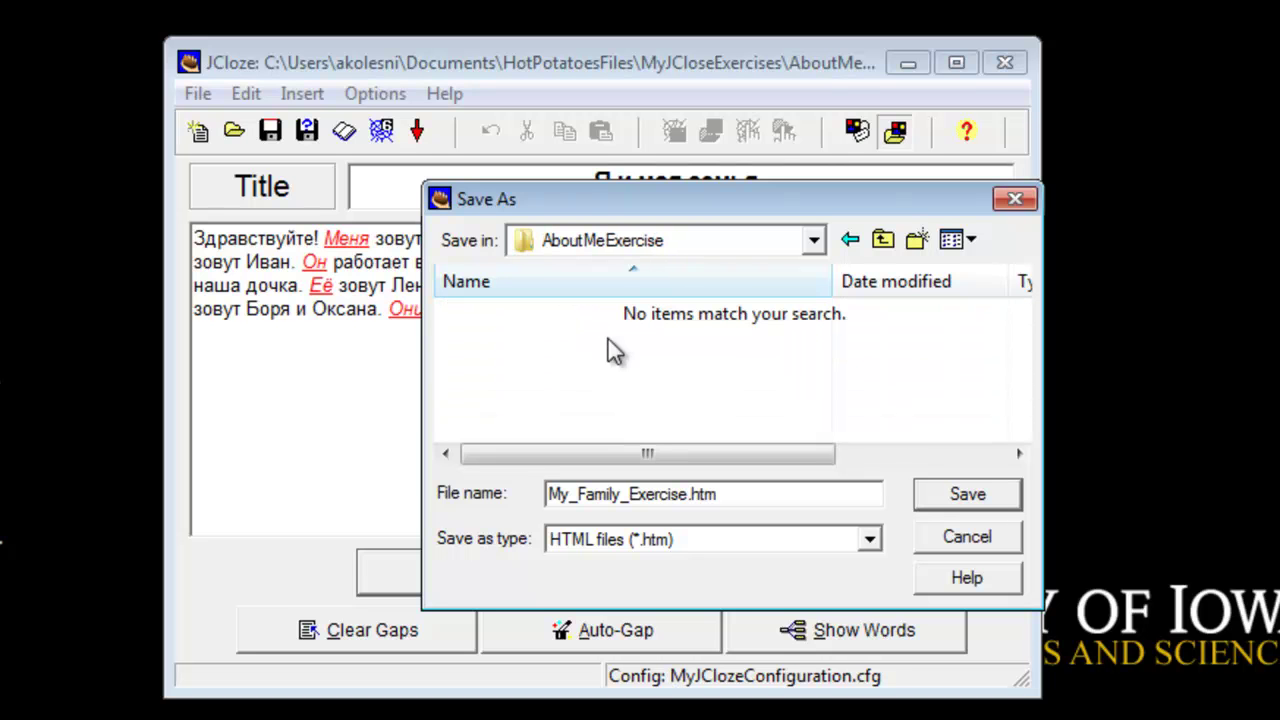
left_click(967, 495)
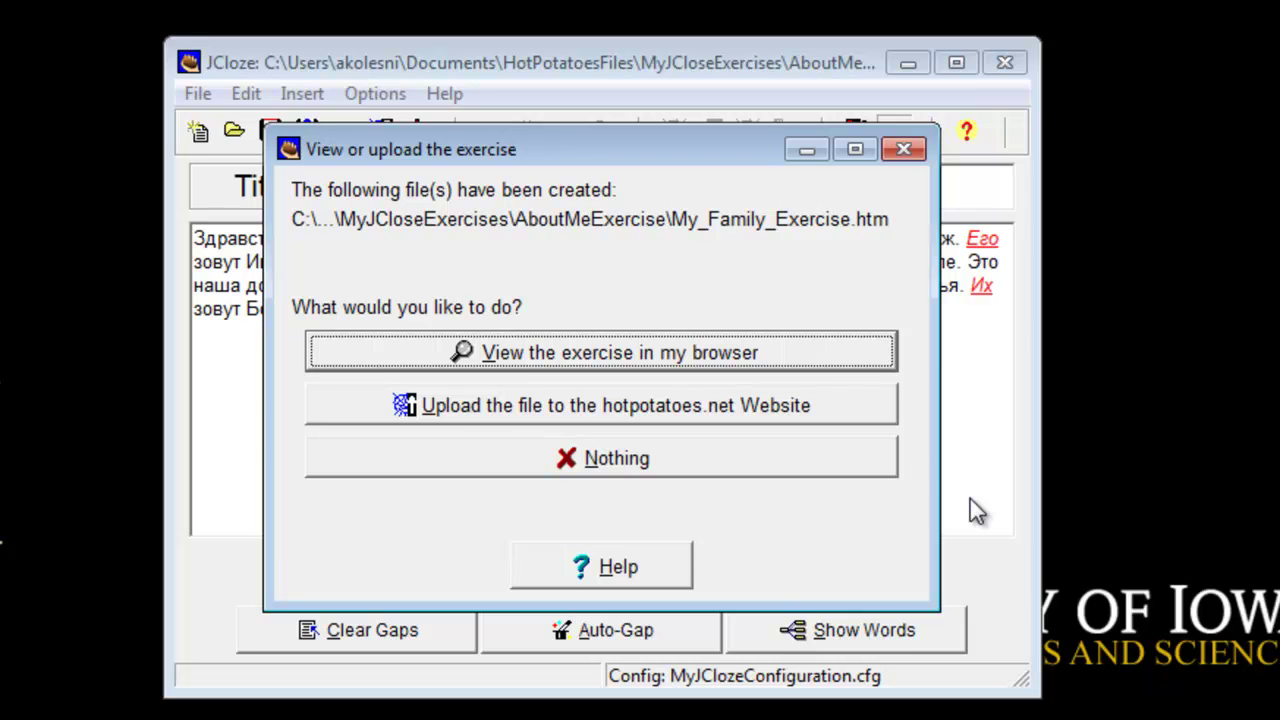
left_click(806, 352)
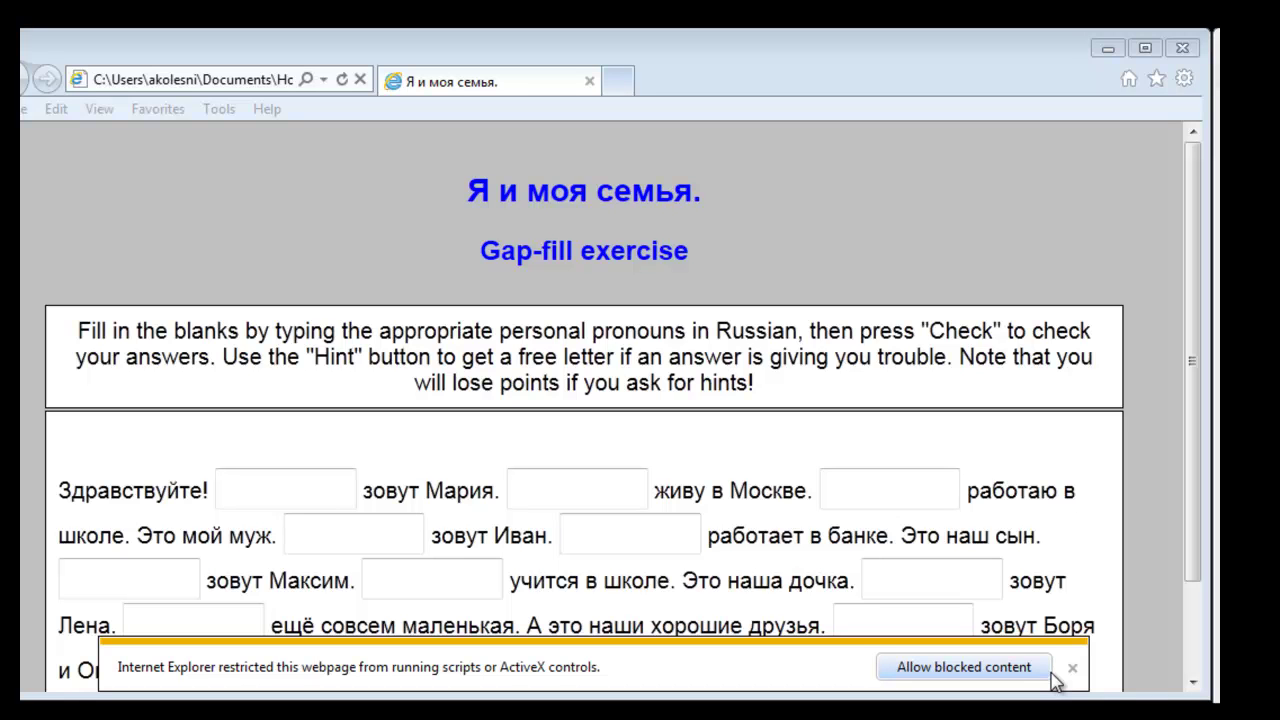
- Allow the page's blocked content and fill the first six gaps with Меня, Я, Я, Его, Он and Его
left_click(1000, 667)
scroll(1193, 560, "down", 2)
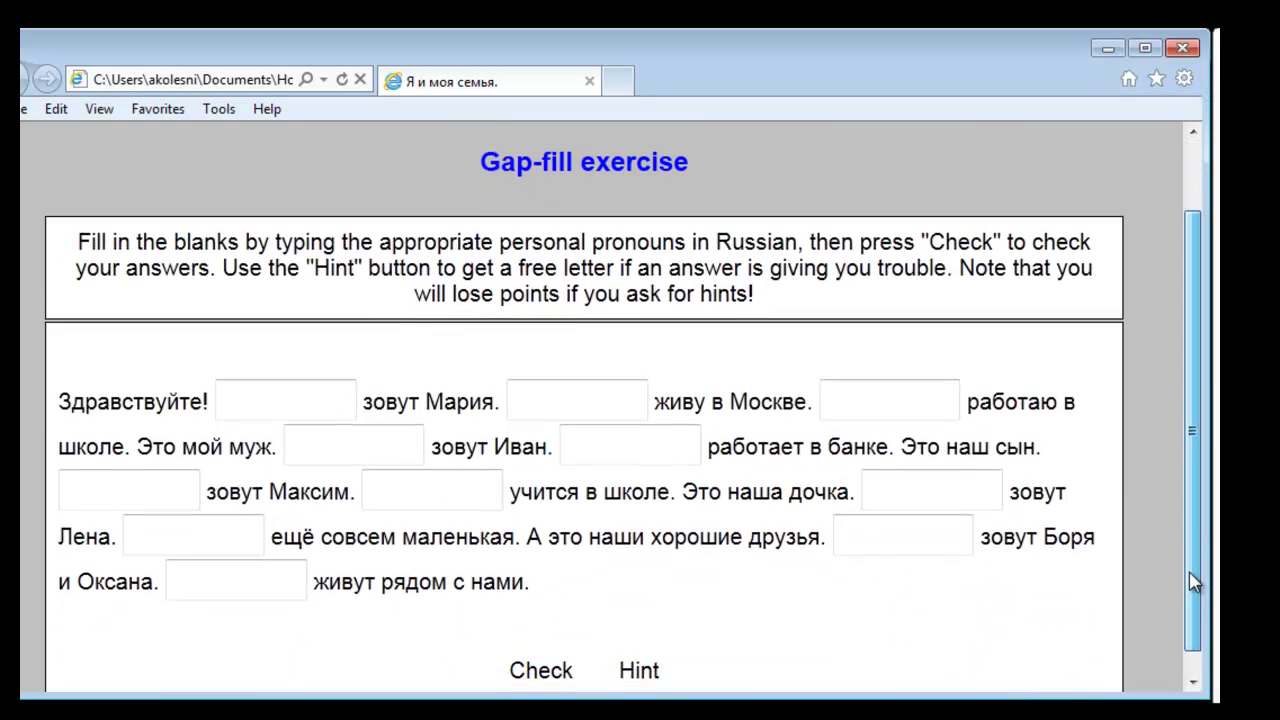
scroll(1191, 594, "up", 1)
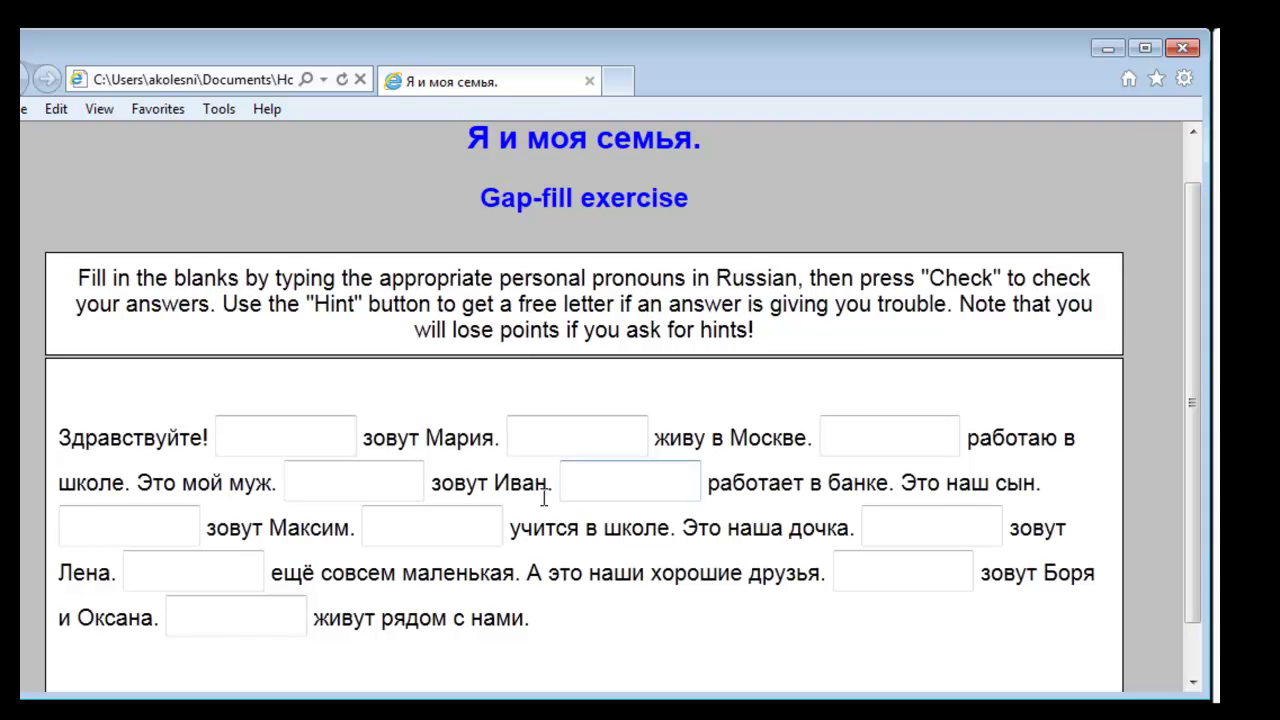
left_click(340, 432)
type("С")
key("BackSpace")
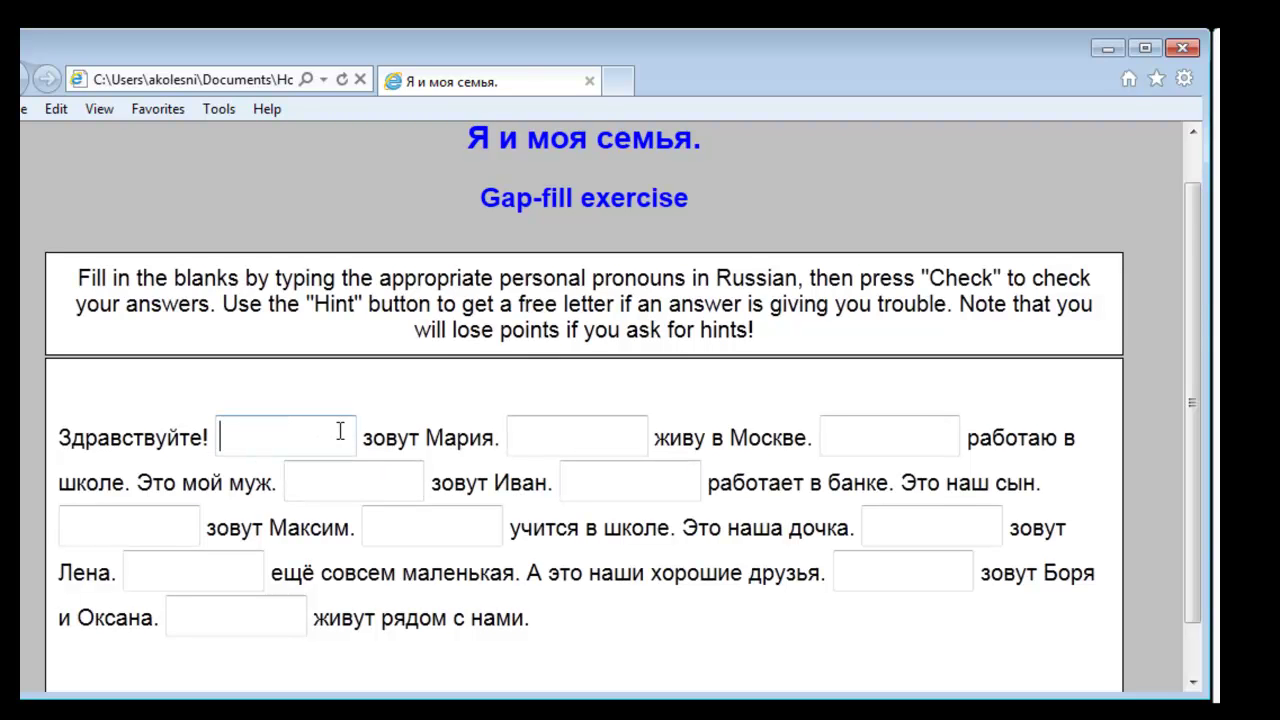
type("Меня")
left_click(578, 431)
type("Я")
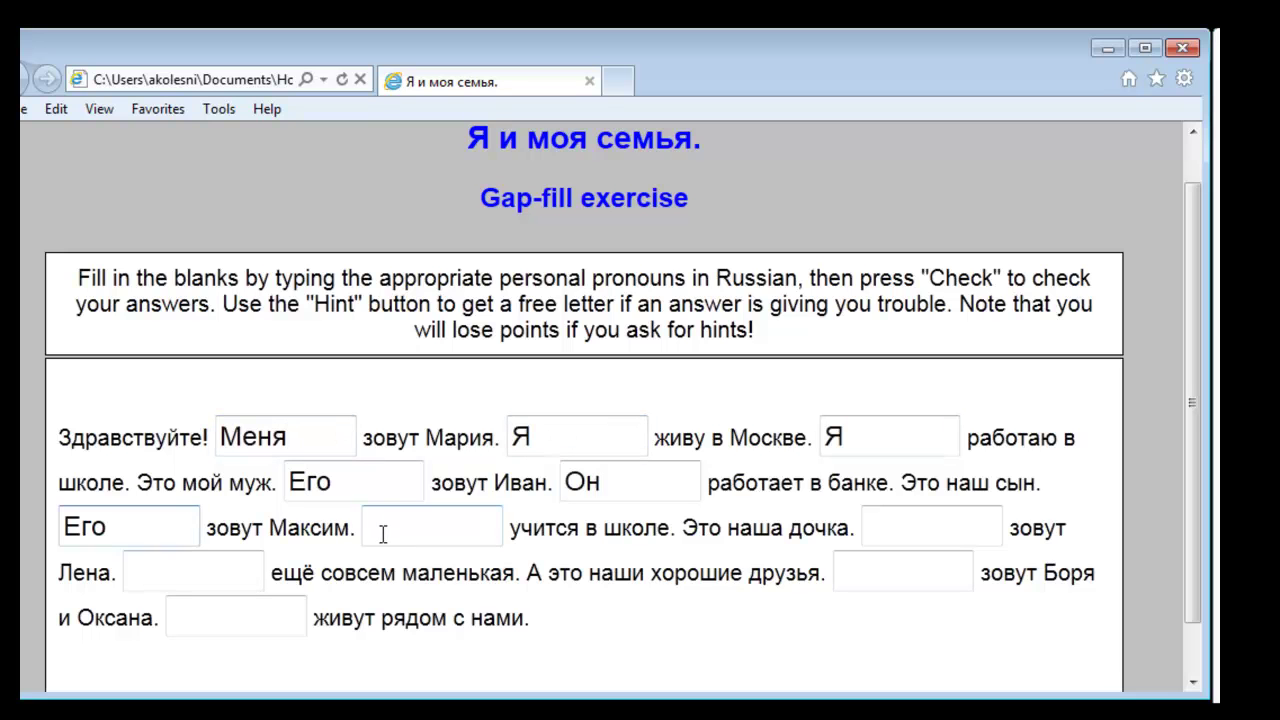
- Fill the remaining five gaps with Он, Её, Она, Их and Они
left_click(380, 531)
type("Он")
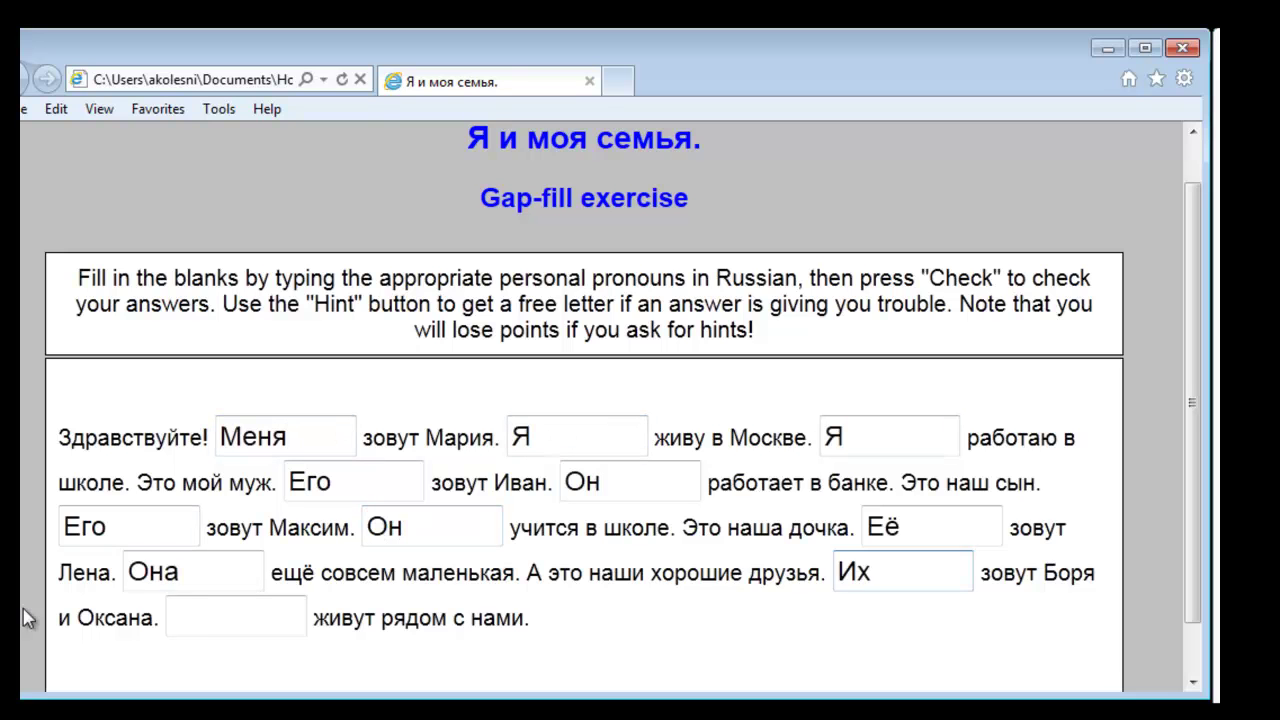
left_click(185, 610)
type("Они")
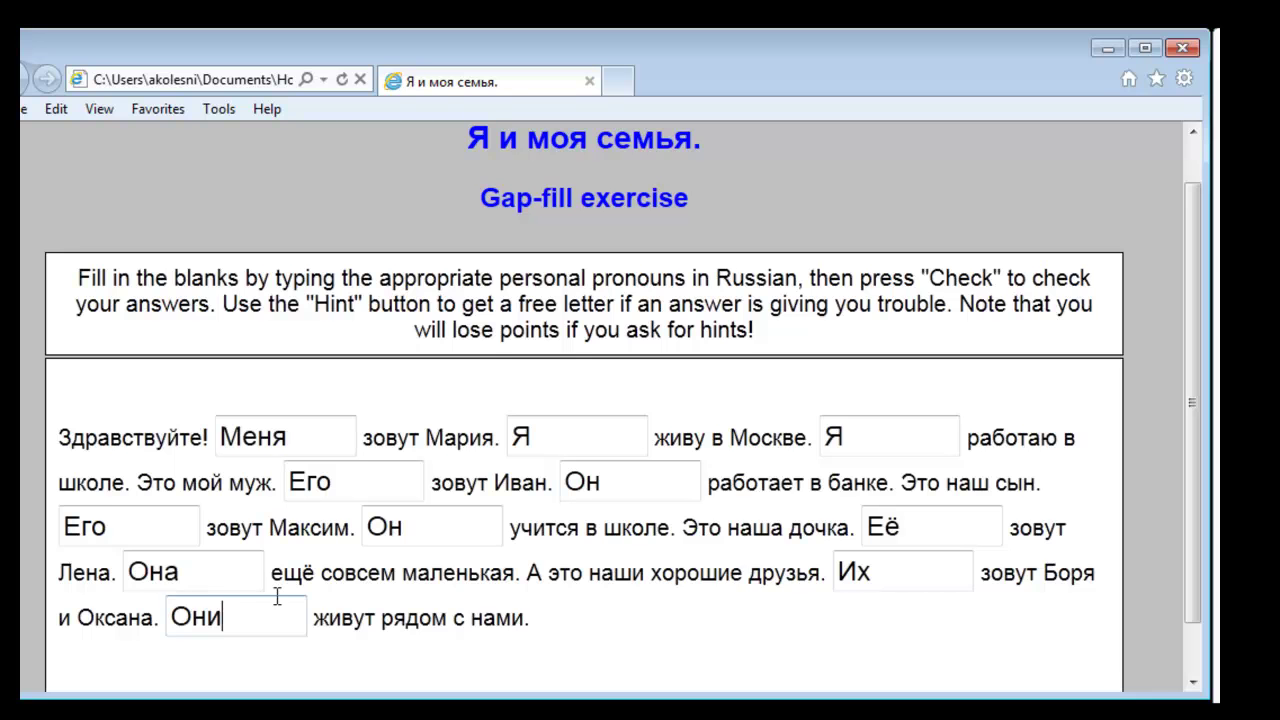
- Check the completed exercise's answers, dismiss the feedback and close the browser
scroll(640, 580, "down", 1)
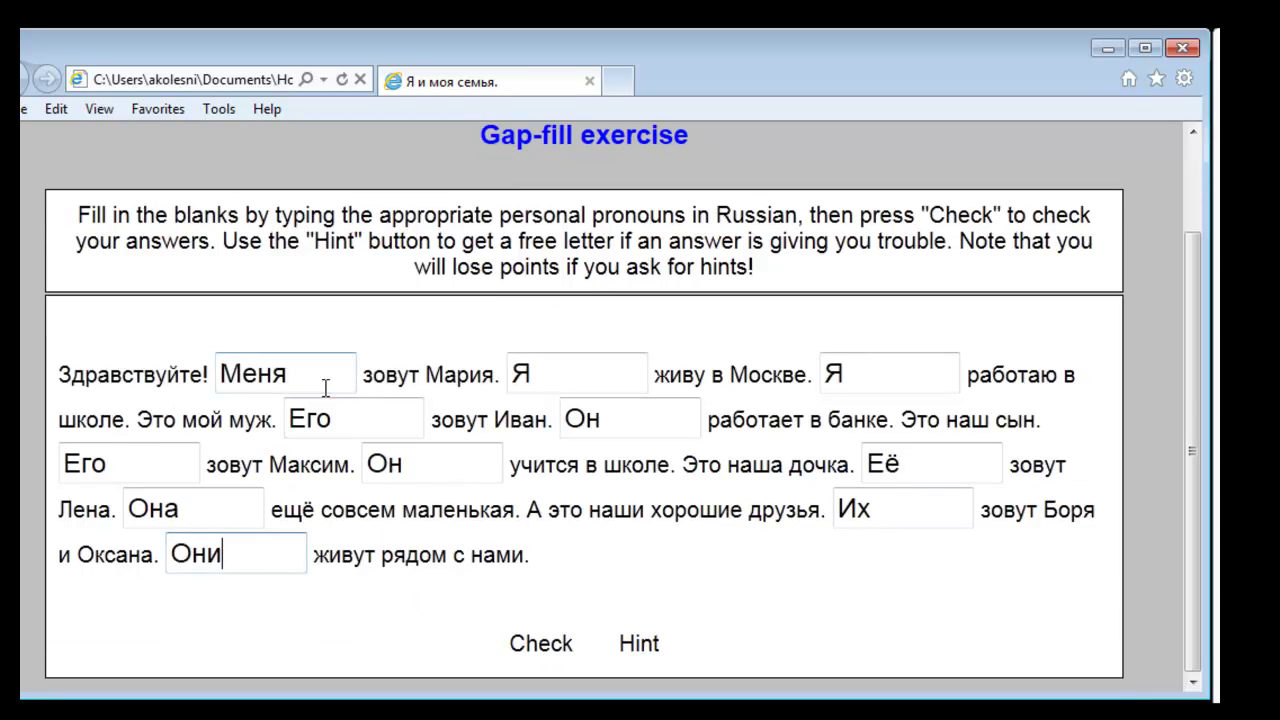
left_click(568, 657)
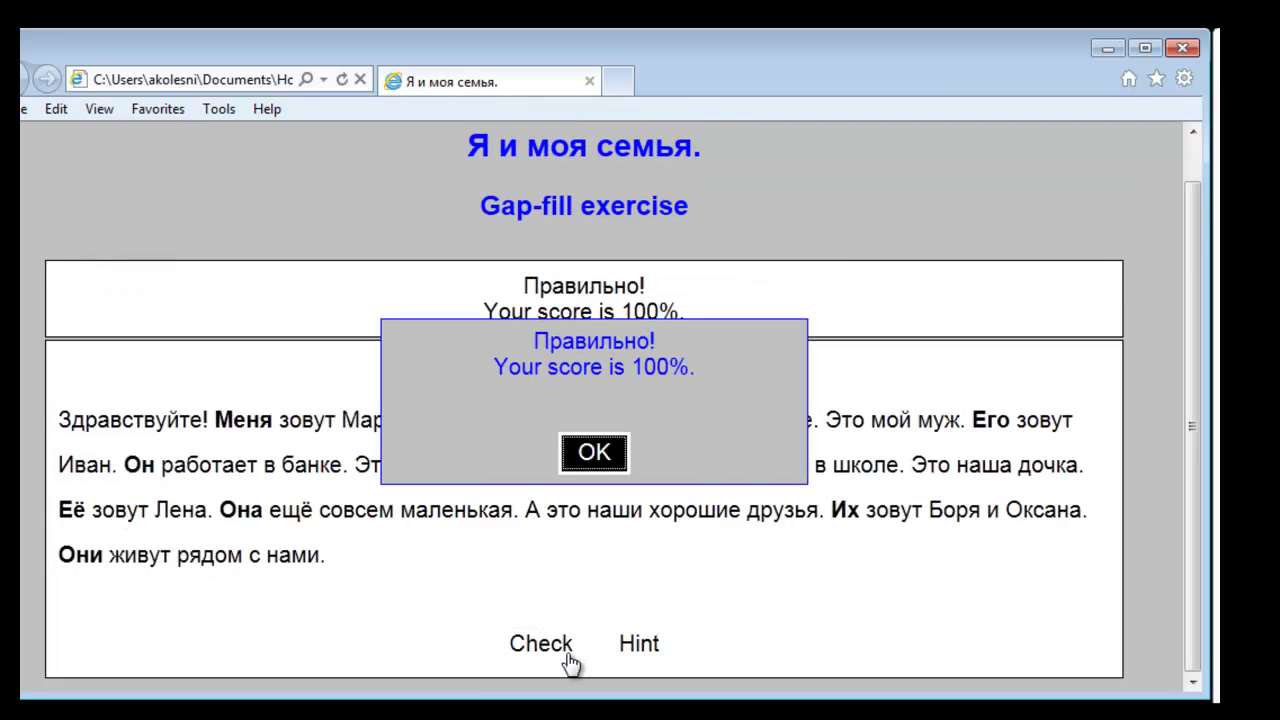
left_click(594, 453)
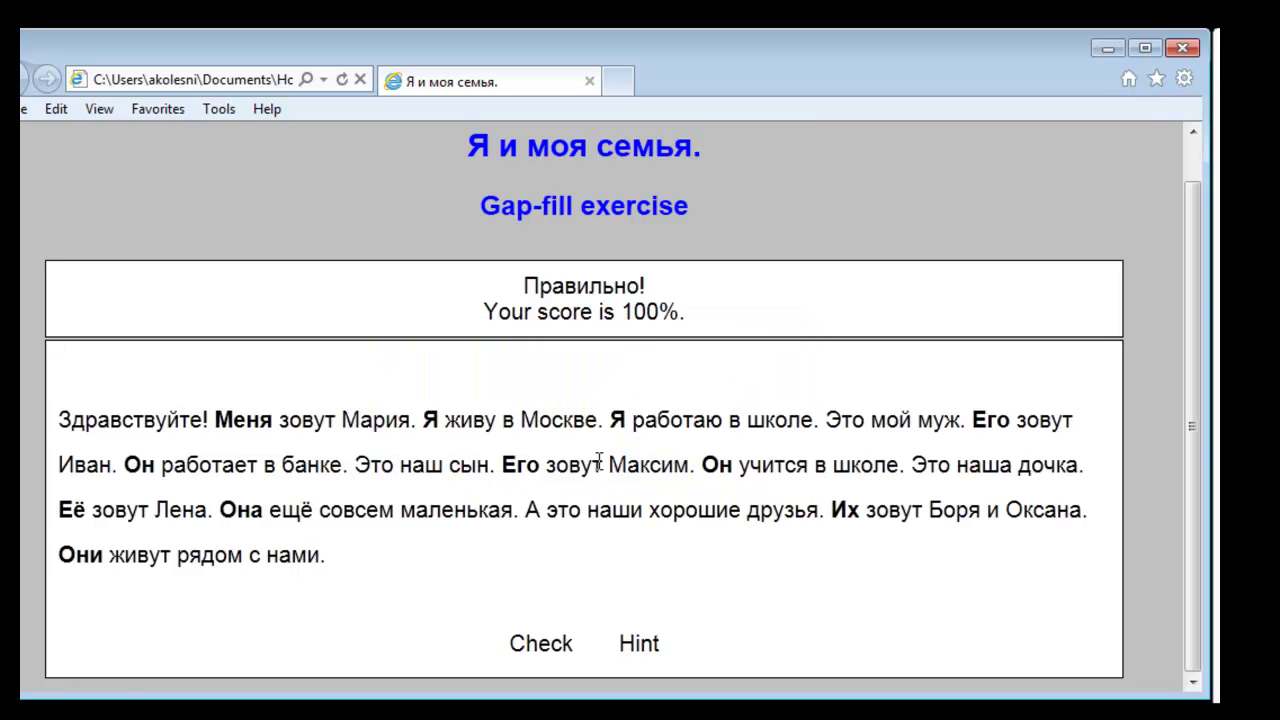
left_click(1181, 48)
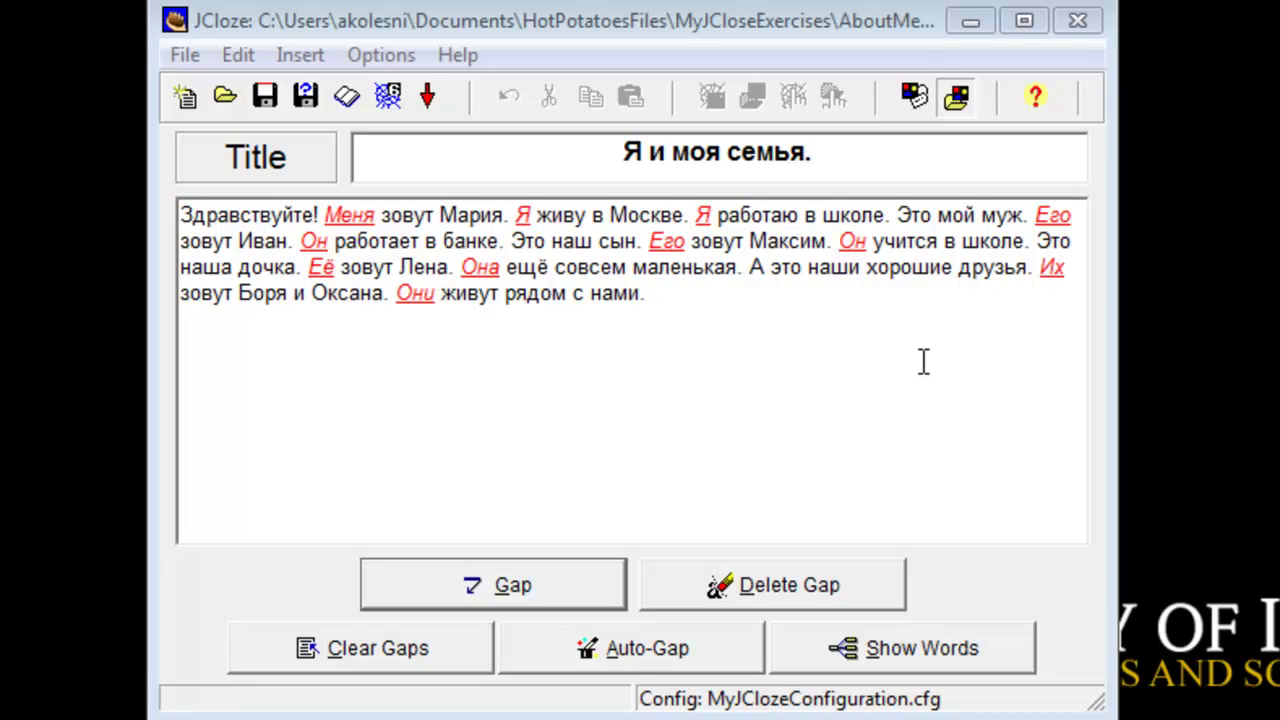
- Save a copy of the exercise as MyFamilyExerciseAudio.jcl in the AboutMeExercise folder and locate about_me.mp3 there
left_click(187, 55)
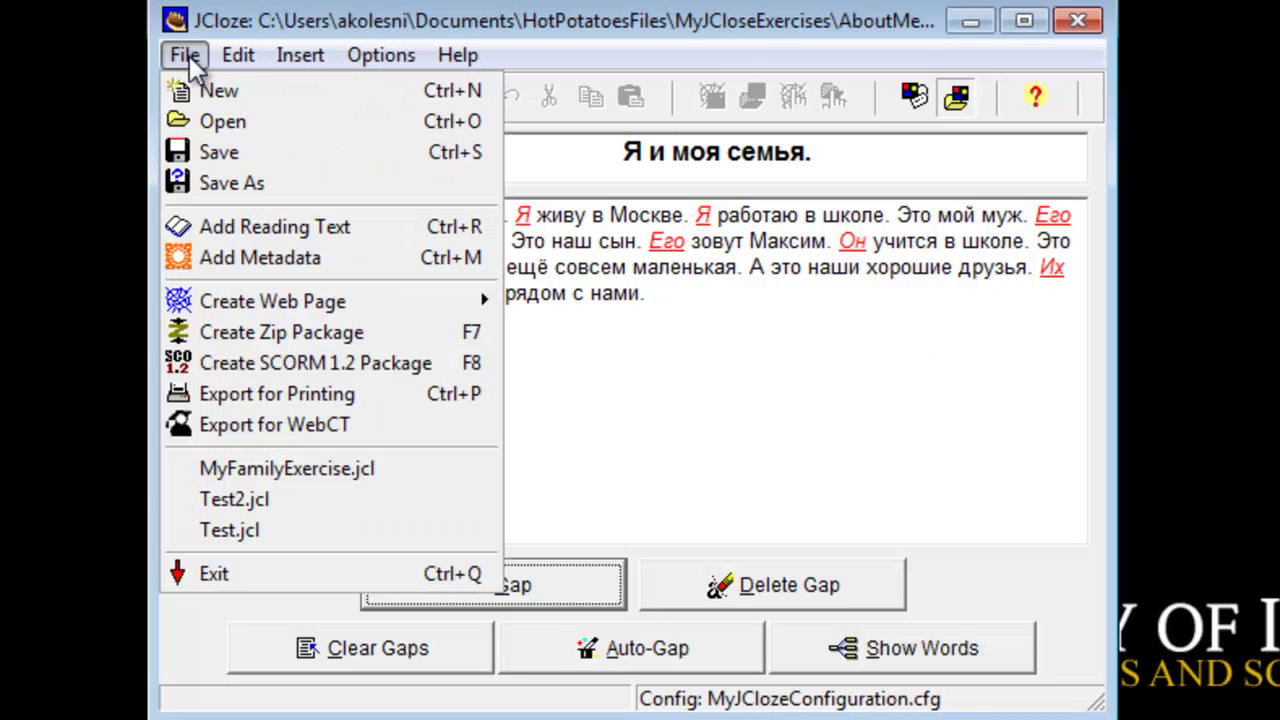
left_click(208, 185)
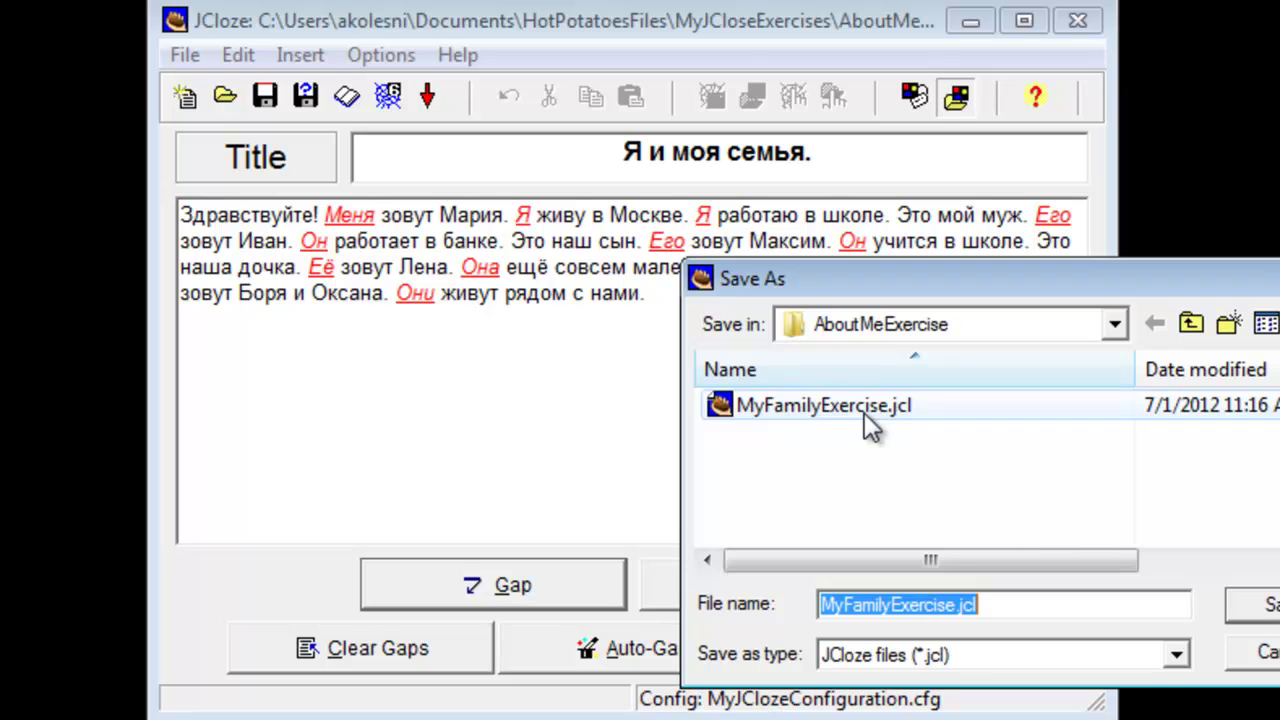
left_click(958, 604)
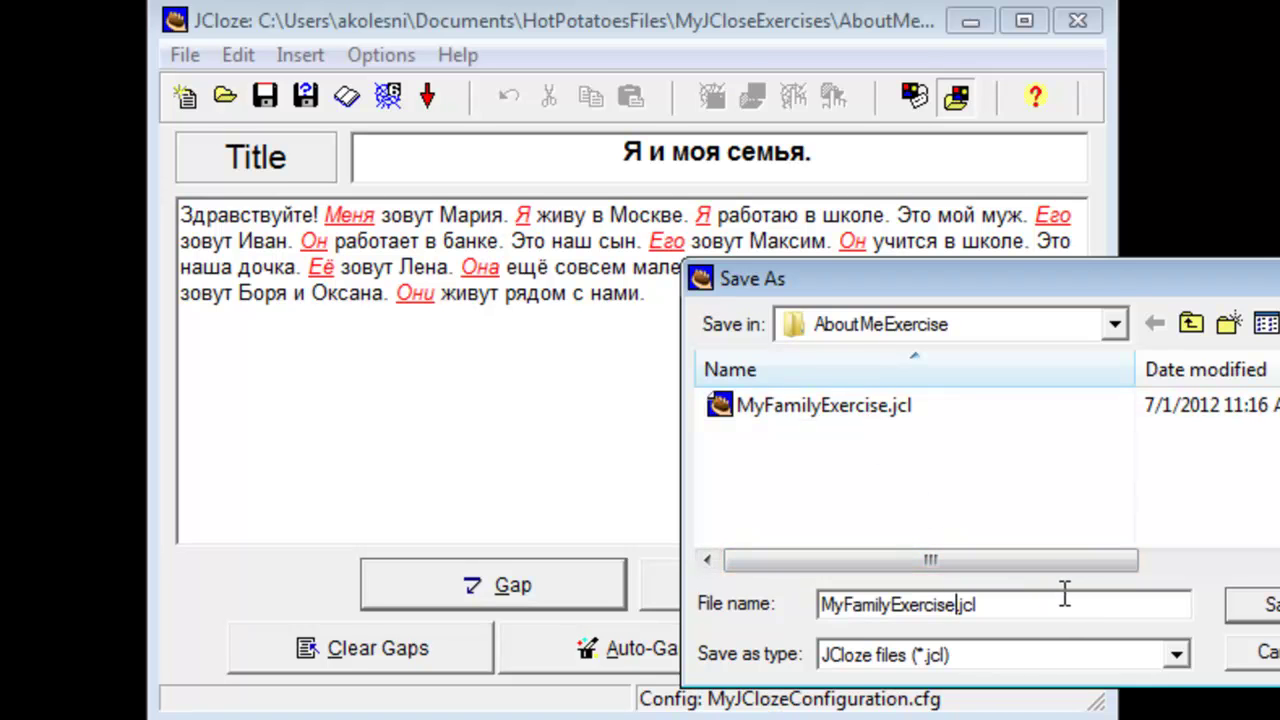
type("Audio")
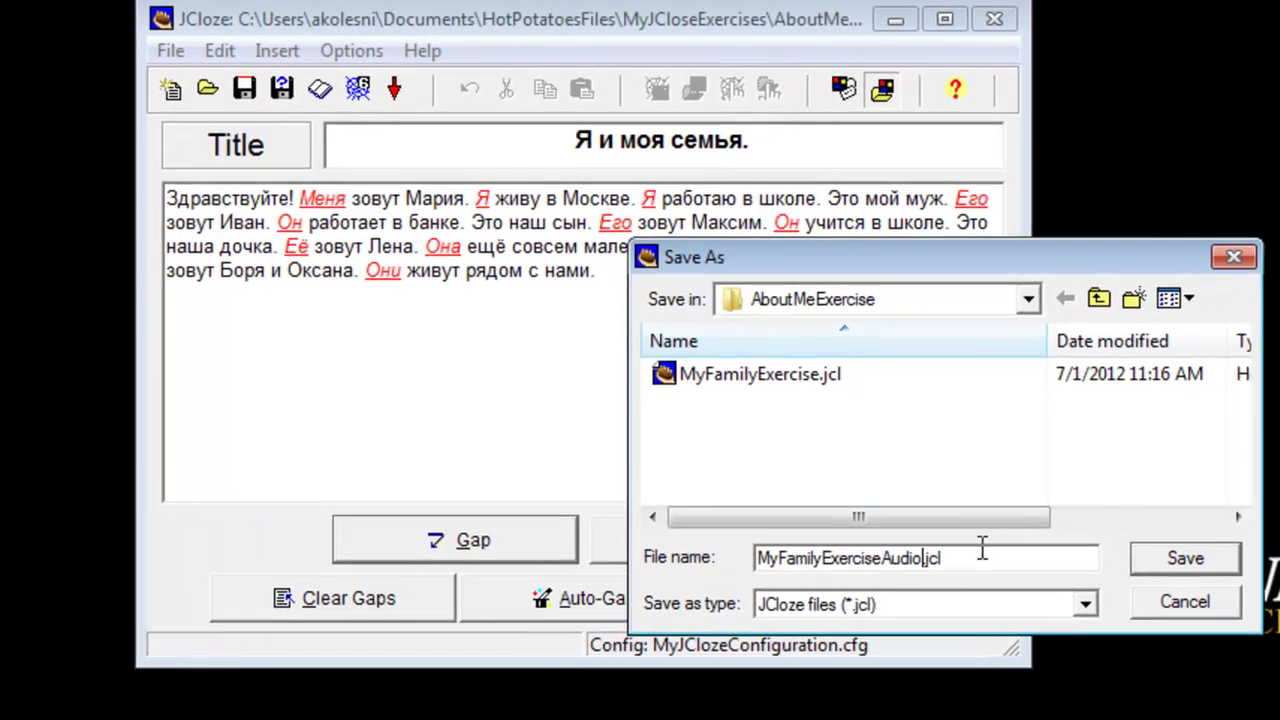
left_click(1192, 562)
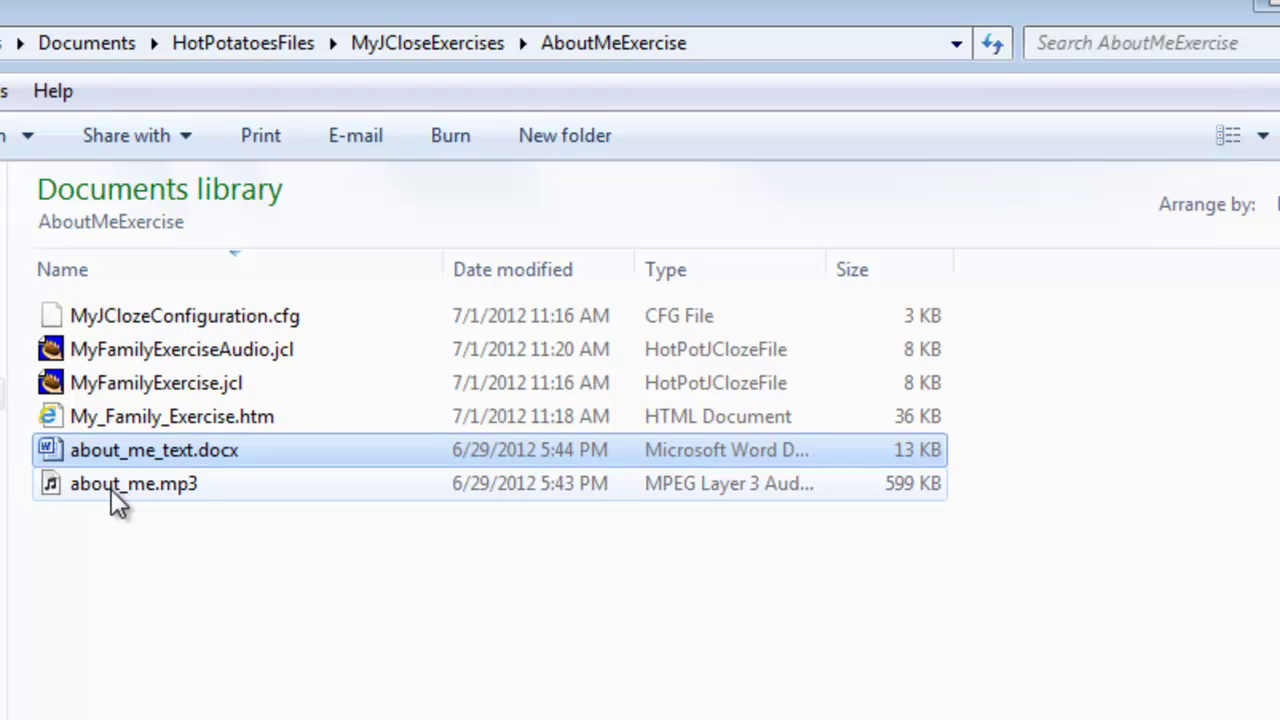
left_click(114, 490)
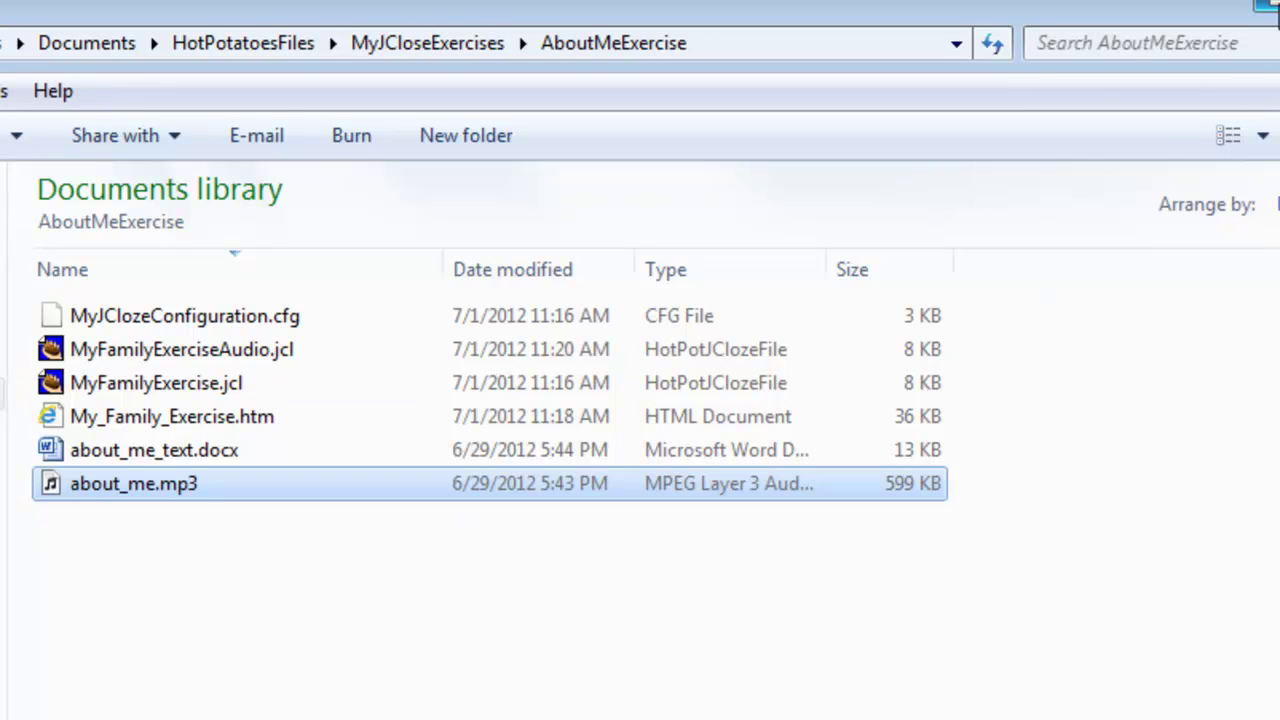
left_click(1262, 4)
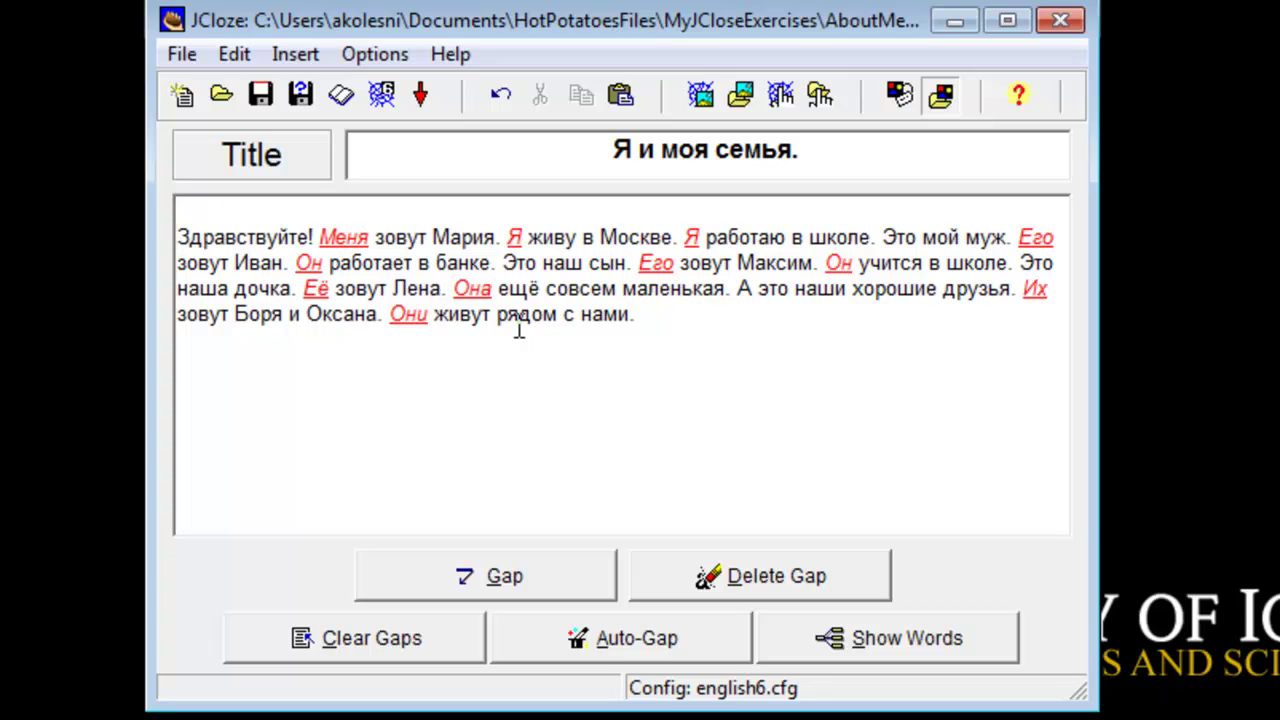
- Add an empty line above the exercise text and place the cursor on the first line
key("Up")
key("Return")
key("Up")
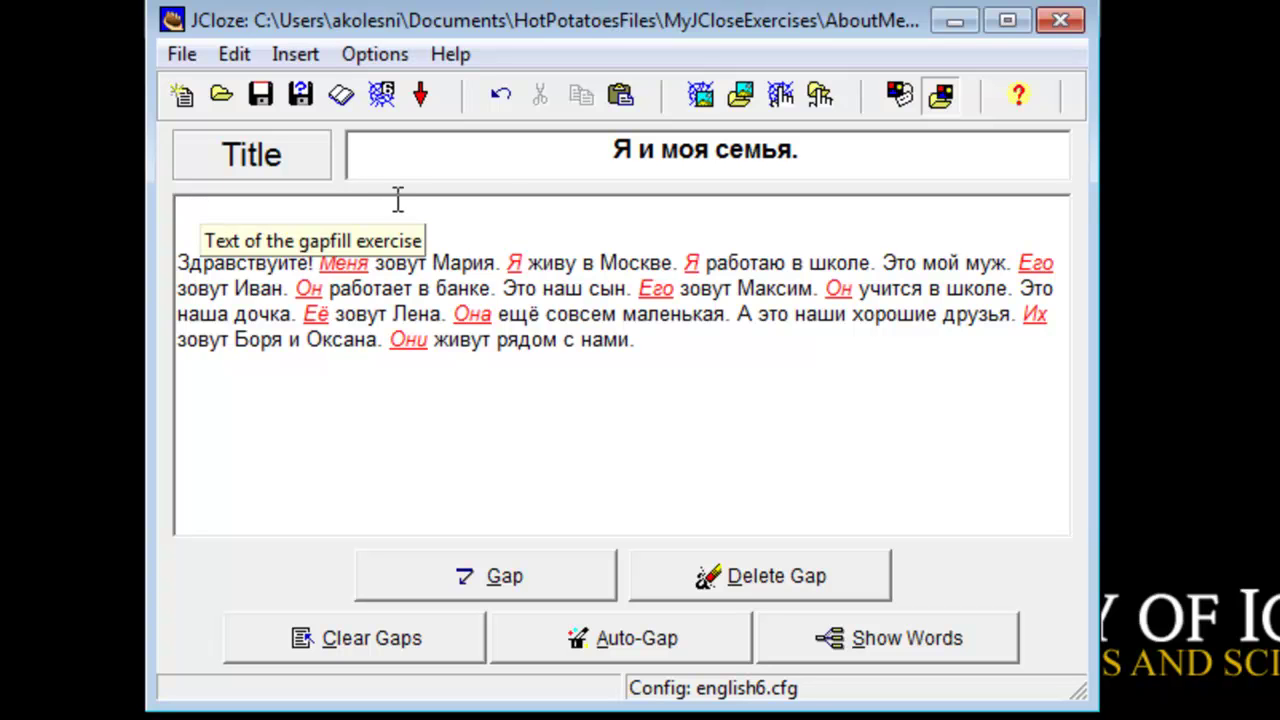
- Start a media object, accept the relative link location, and choose about_me.mp3 from the AboutMeExercise folder as its media file
left_click(316, 54)
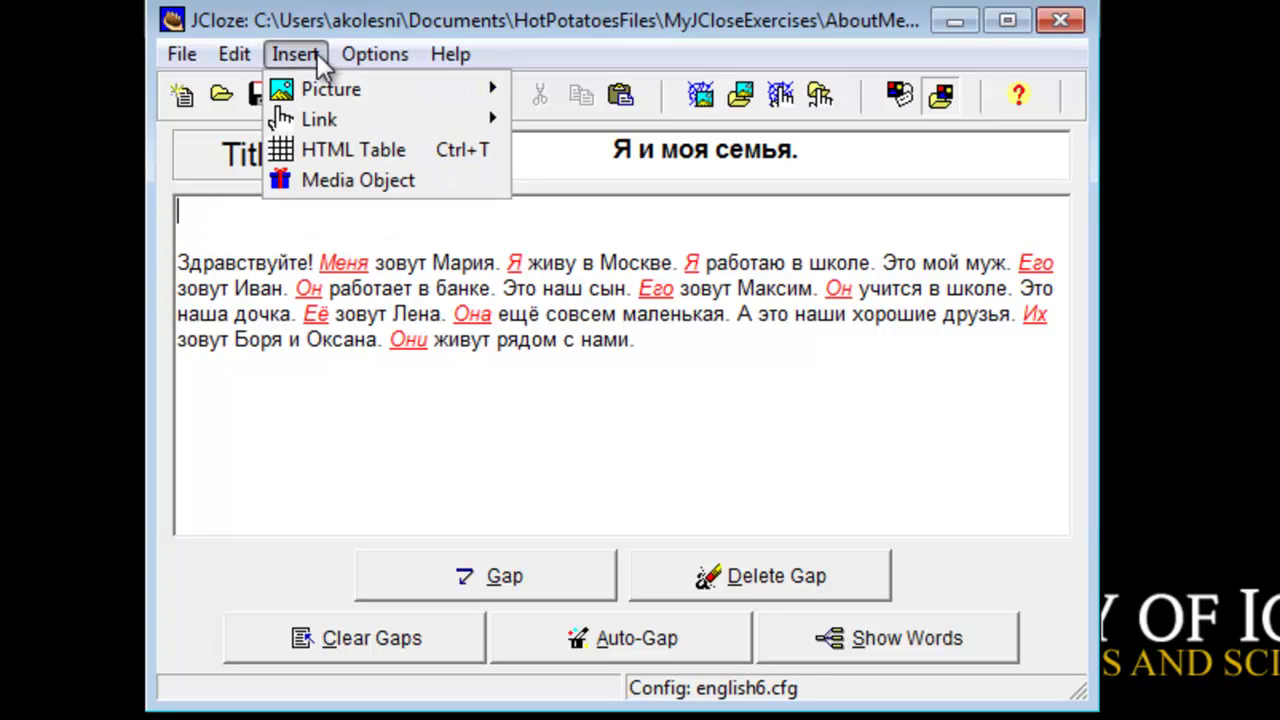
left_click(424, 185)
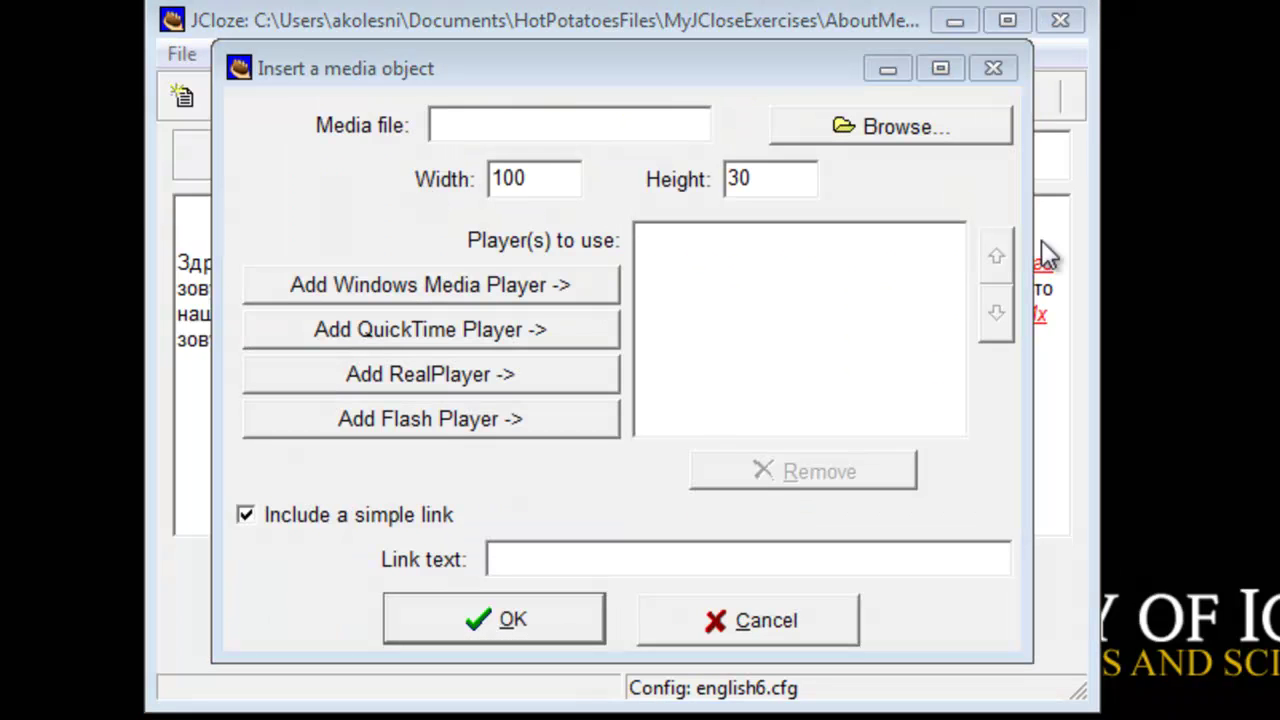
left_click(930, 130)
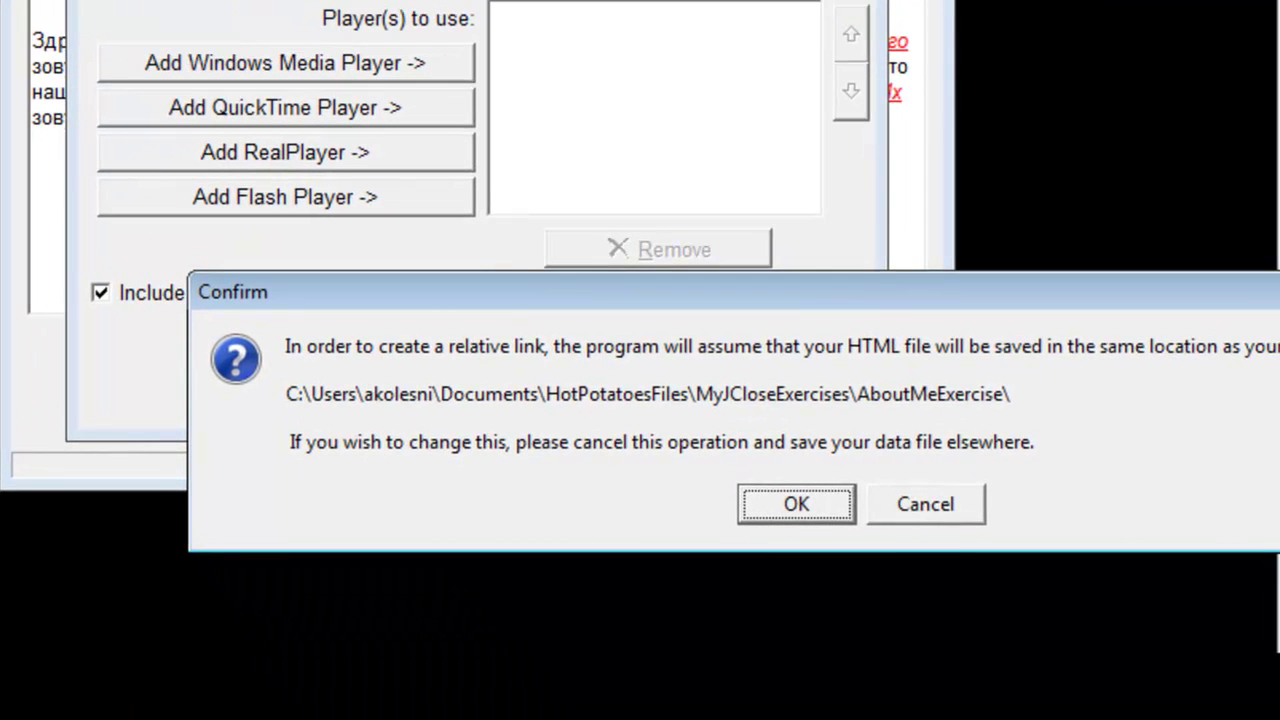
left_click_drag(898, 282, 677, 97)
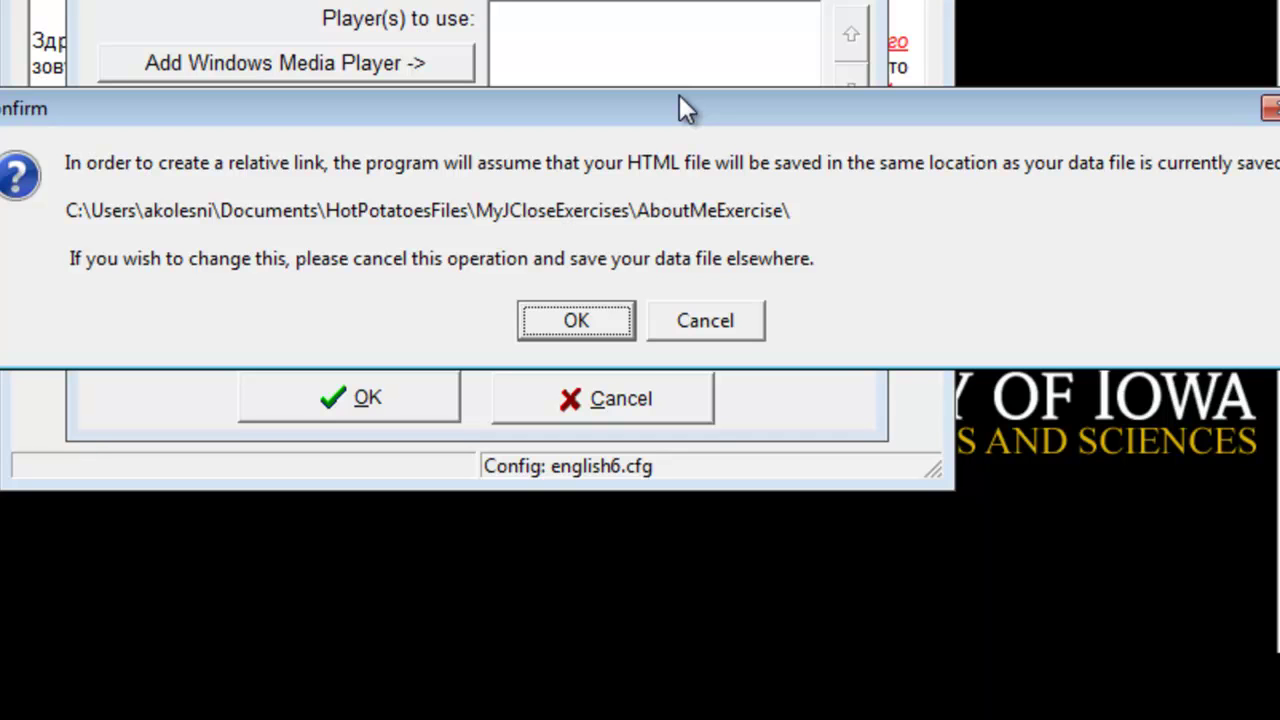
left_click(585, 327)
left_click(665, 188)
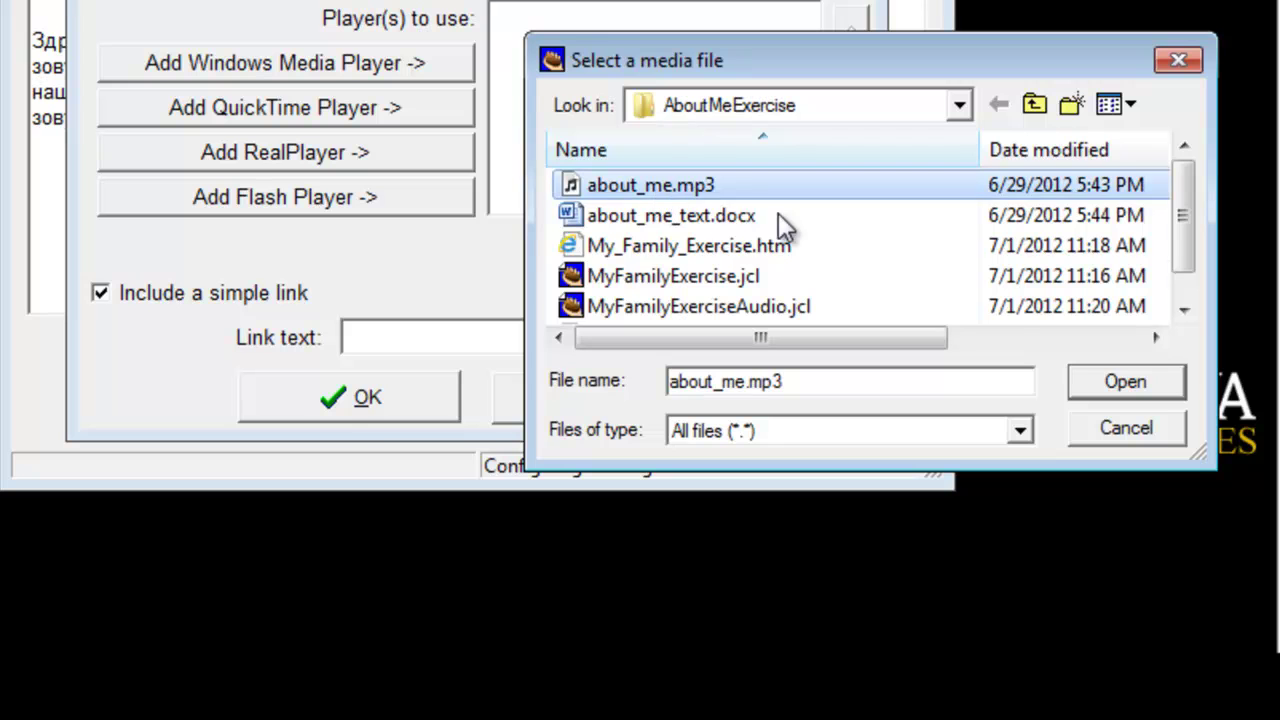
left_click(1151, 383)
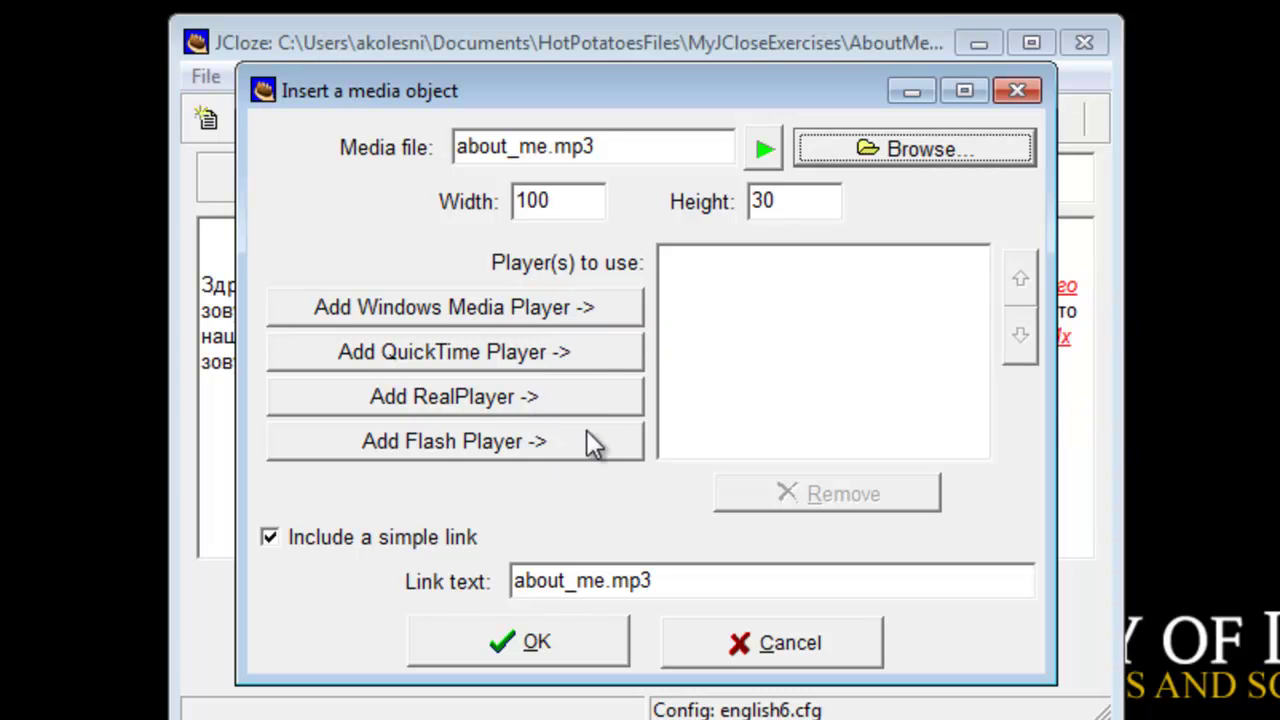
- Add QuickTime Player as the player for about_me.mp3 and insert the media object above the exercise text
left_click(564, 321)
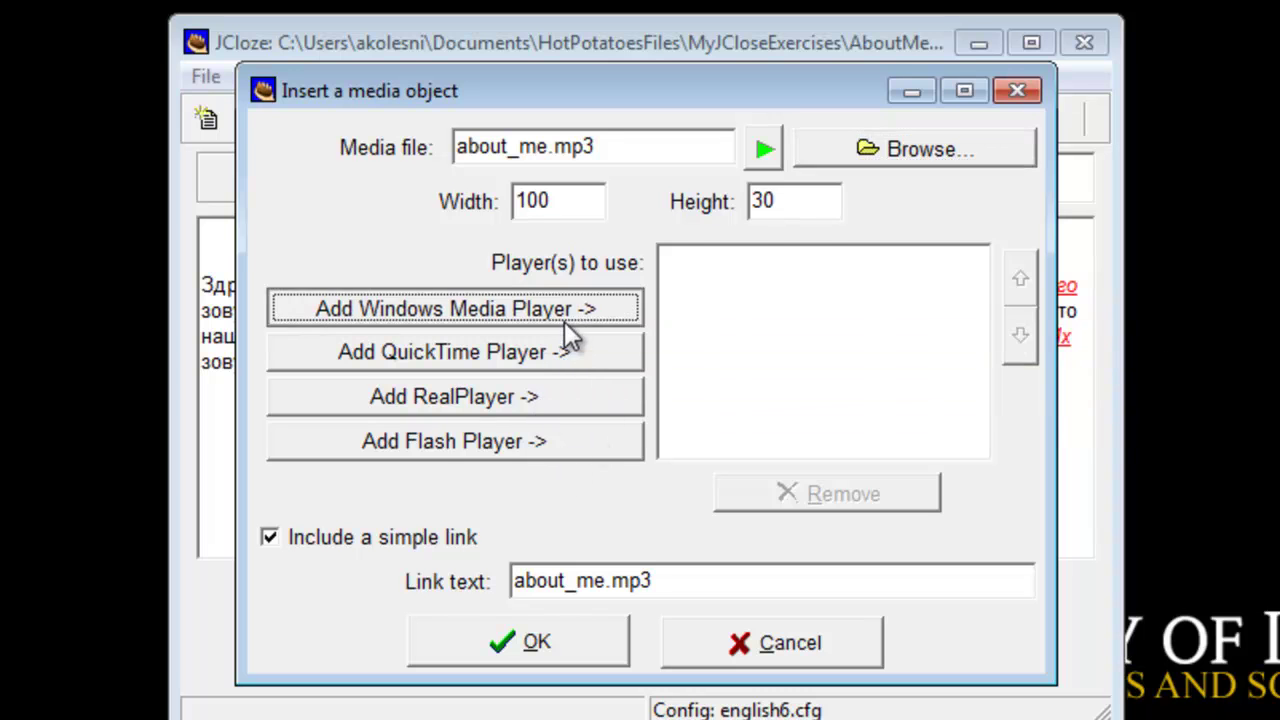
left_click(564, 359)
left_click(562, 396)
left_click(562, 436)
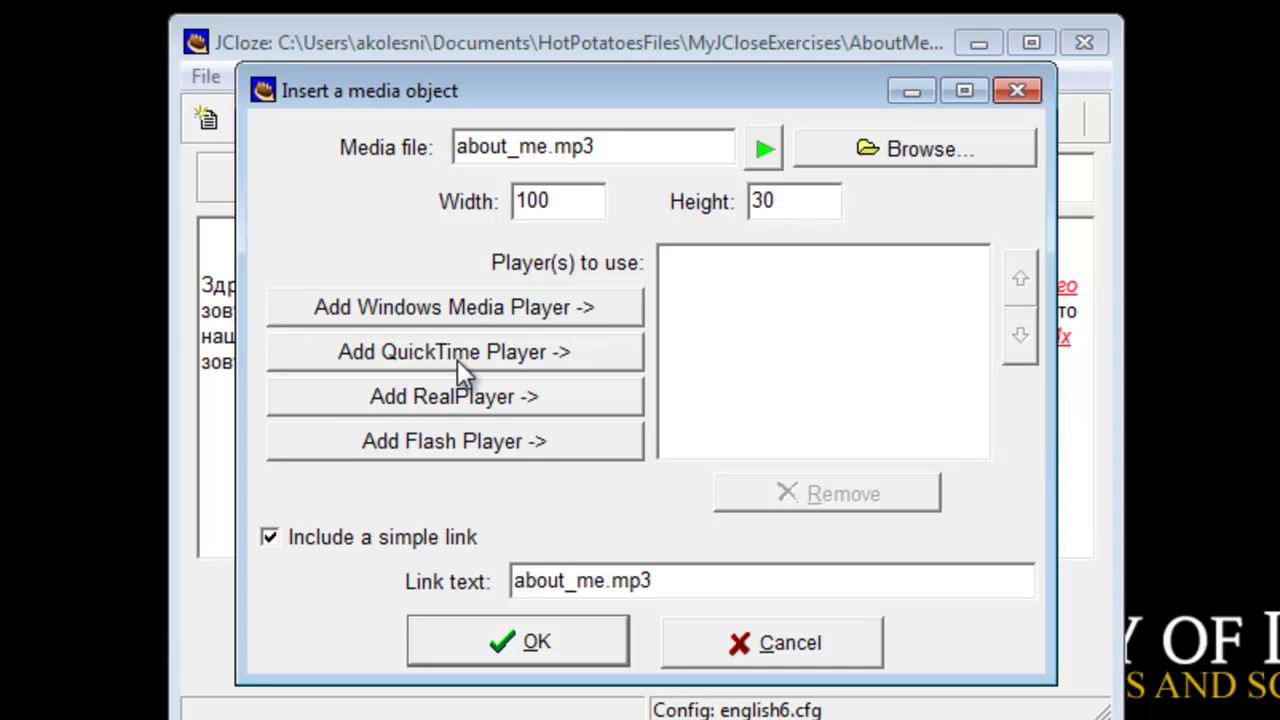
left_click(435, 355)
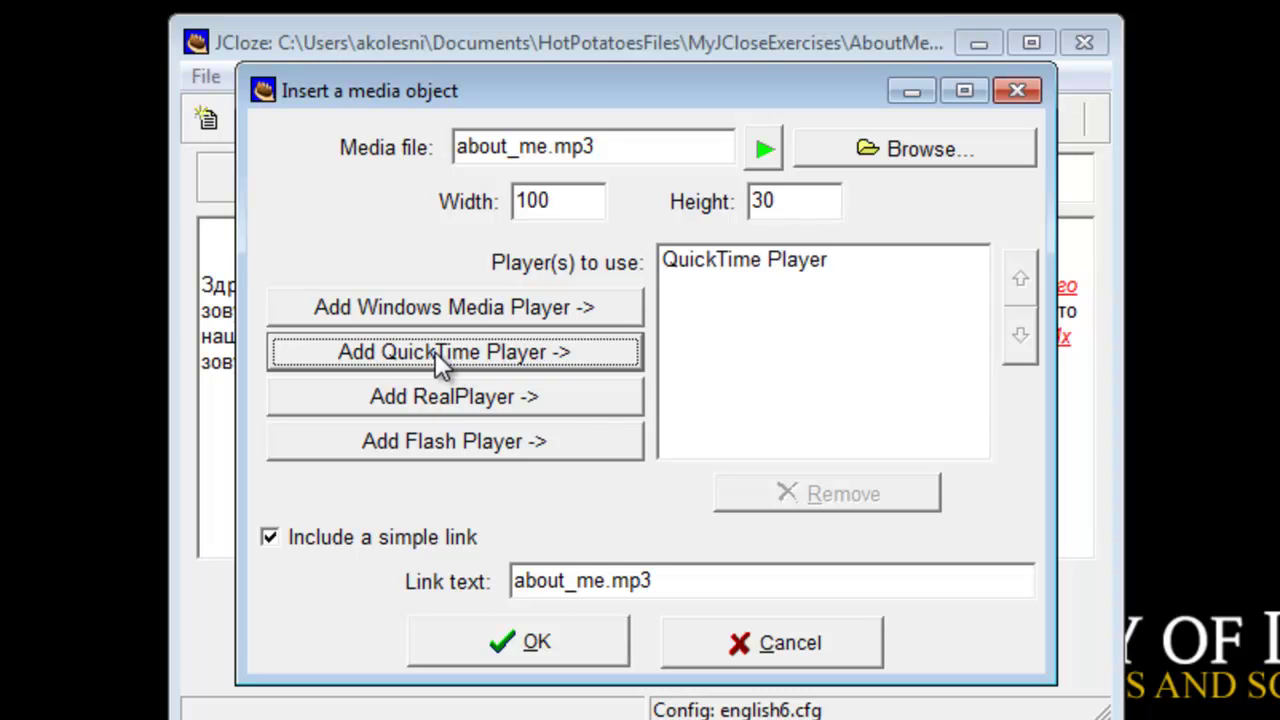
left_click(578, 641)
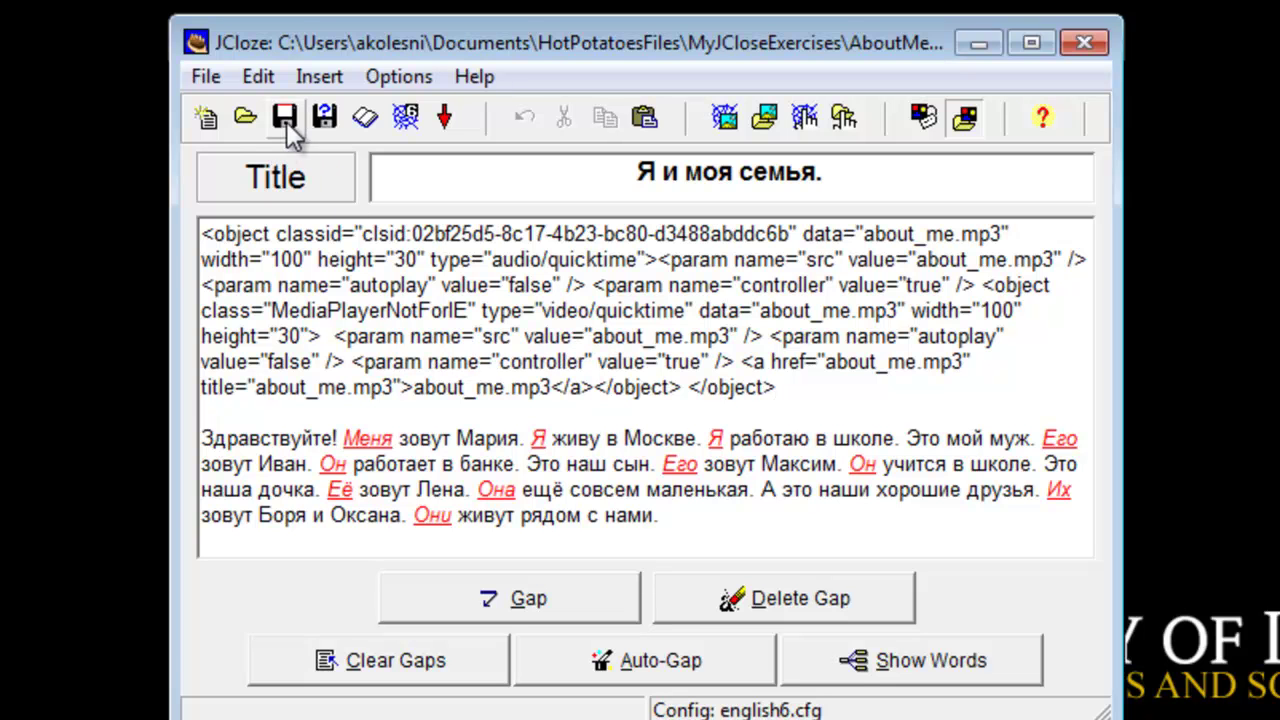
- Create a standard-format web page named My_Family_ExerciseAudio.htm in the AboutMeExercise folder and view it in the browser
left_click(206, 77)
mouse_move(366, 320)
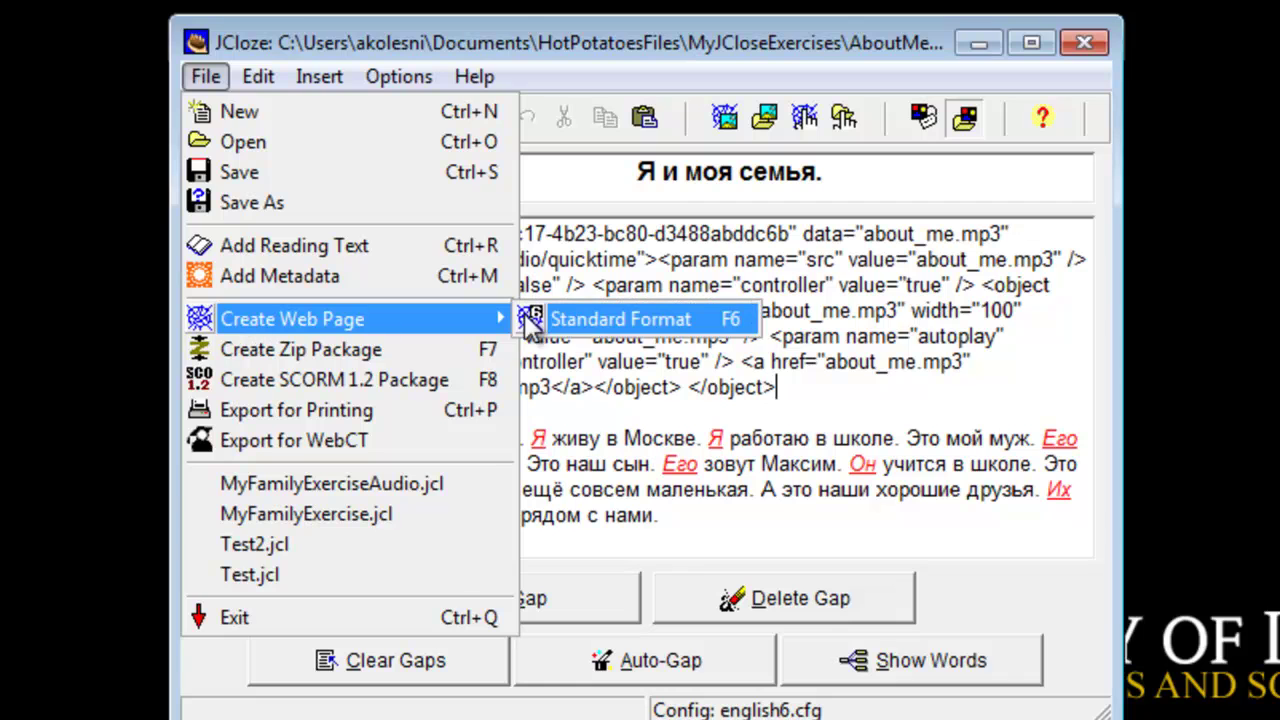
left_click(545, 320)
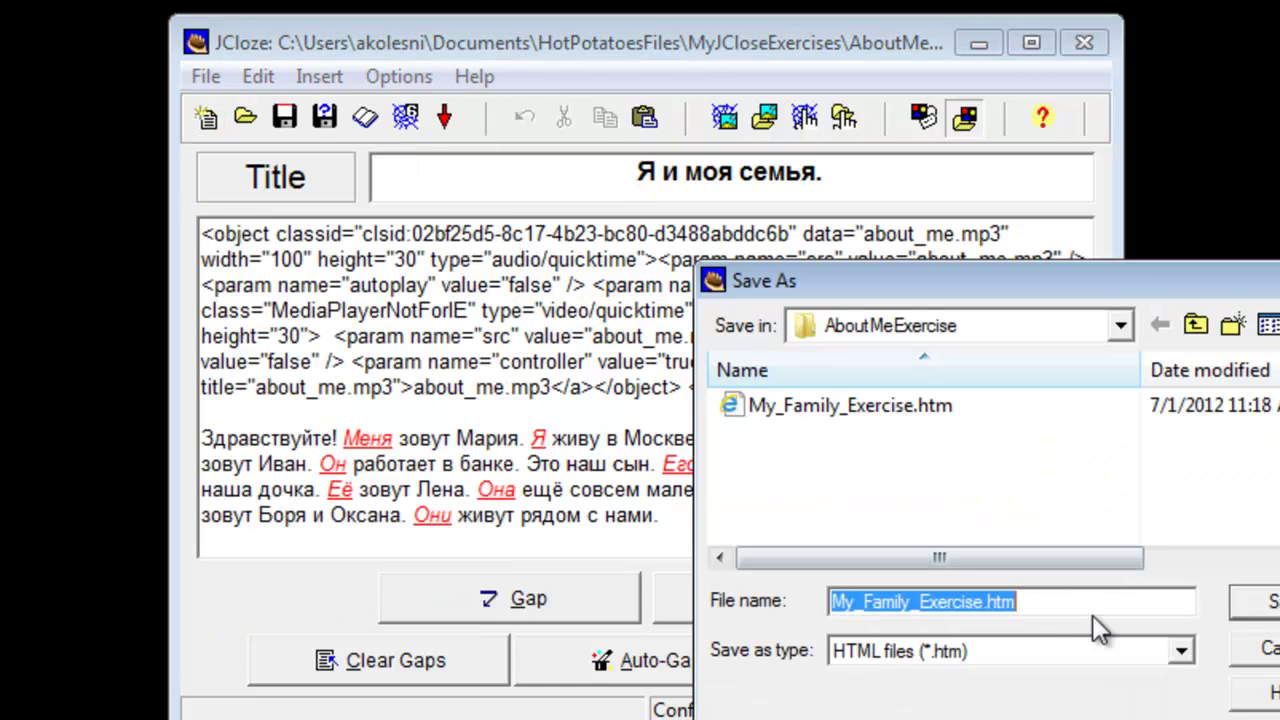
left_click(981, 602)
key("Right")
type("Audio")
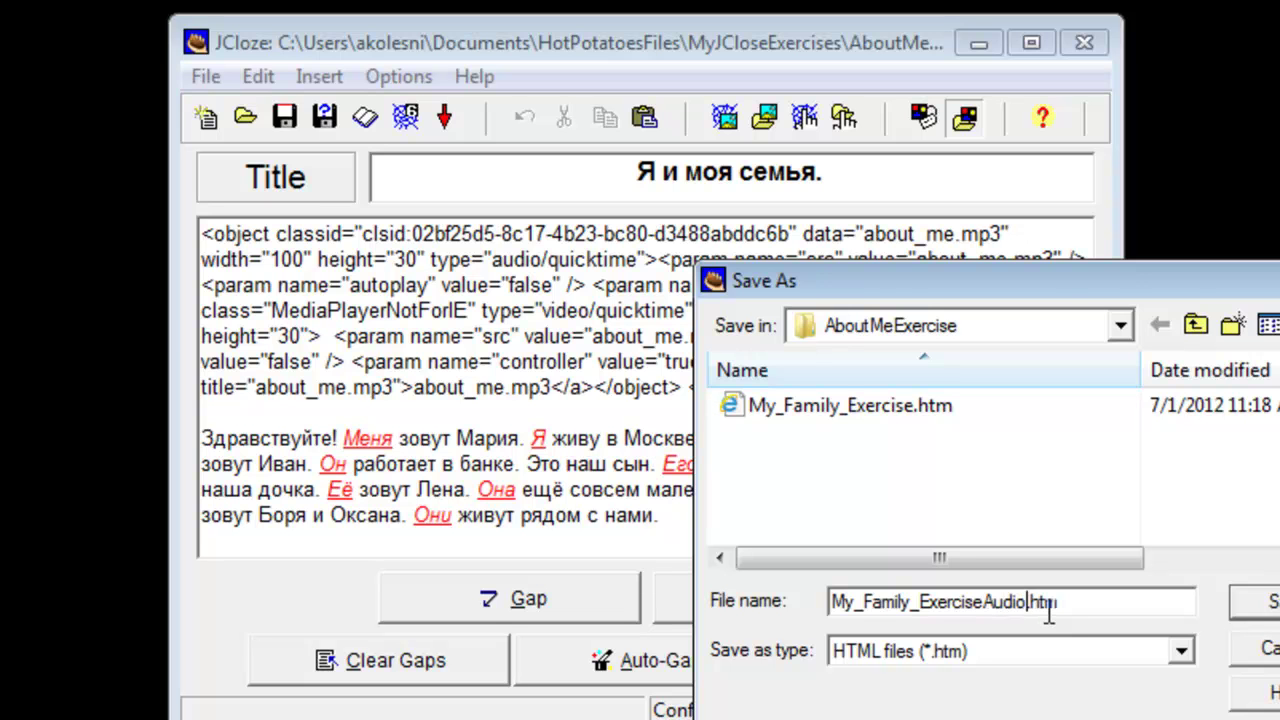
key("Return")
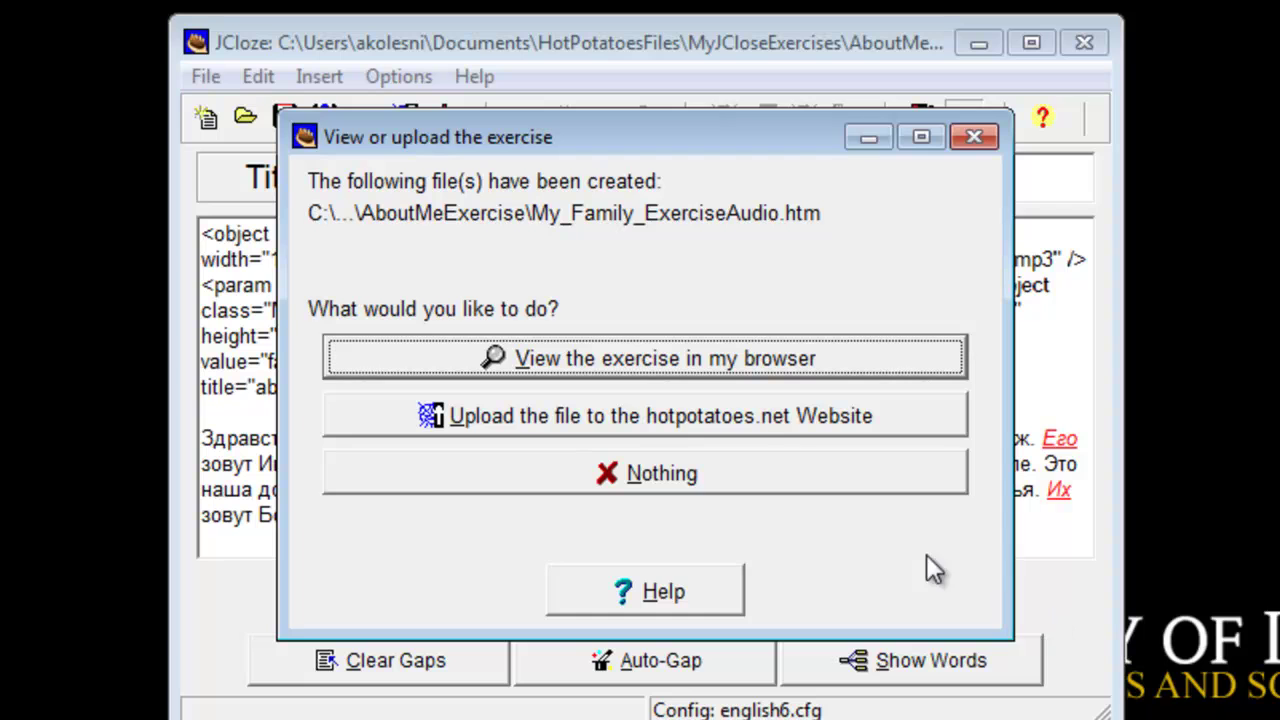
left_click(751, 368)
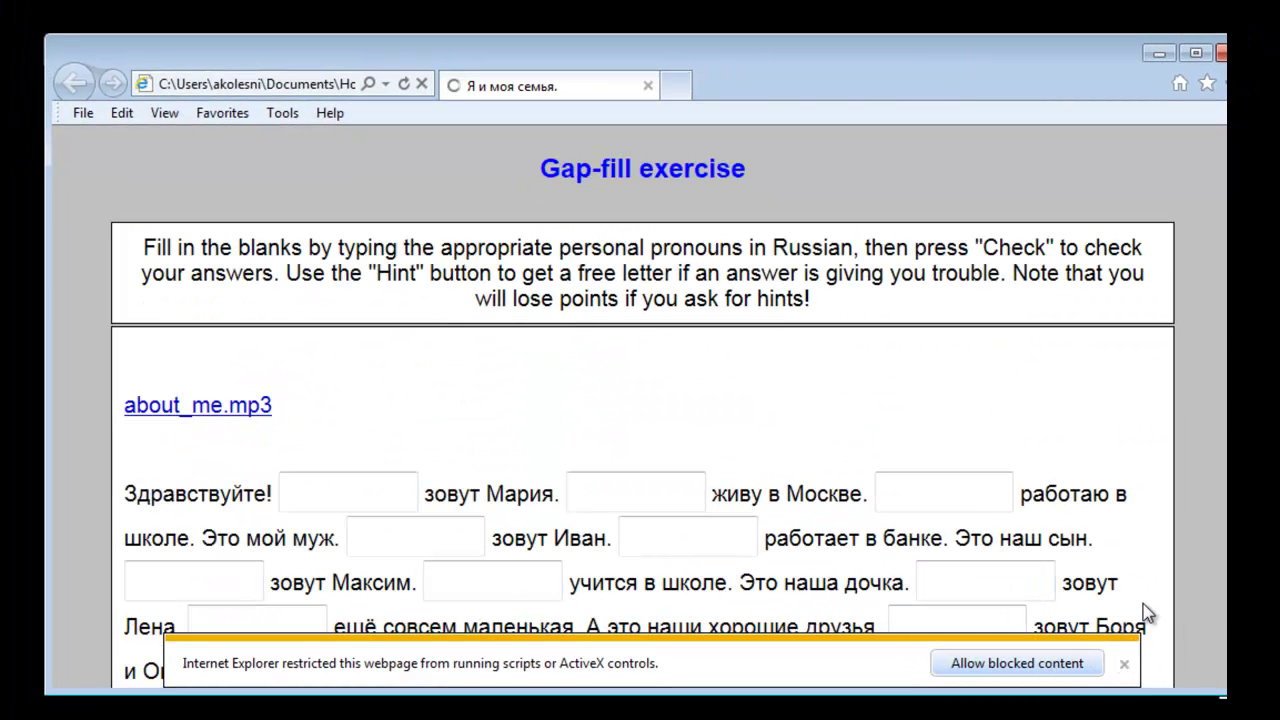
- Allow the page's blocked content, play the embedded audio, and try the first gaps of the exercise
left_click(1124, 663)
scroll(1143, 609, "down", 1)
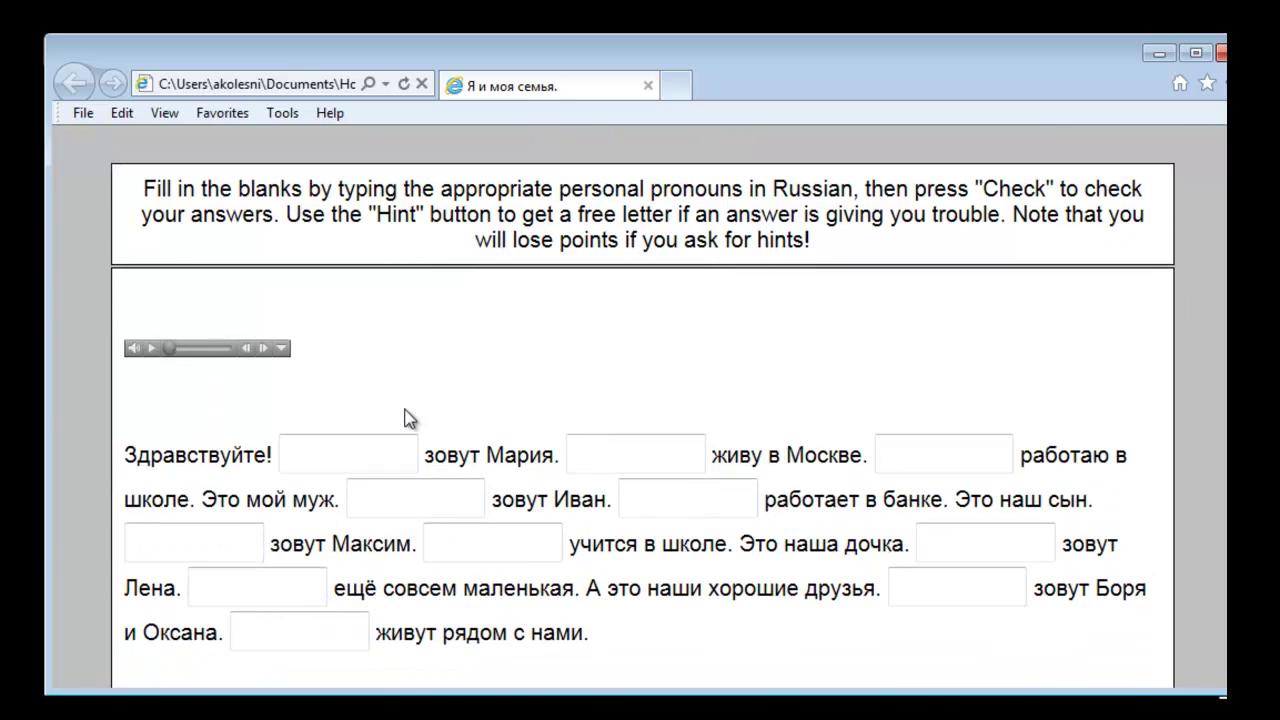
left_click(150, 349)
left_click(152, 350)
left_click(300, 452)
left_click(612, 452)
scroll(660, 484, "down", 1)
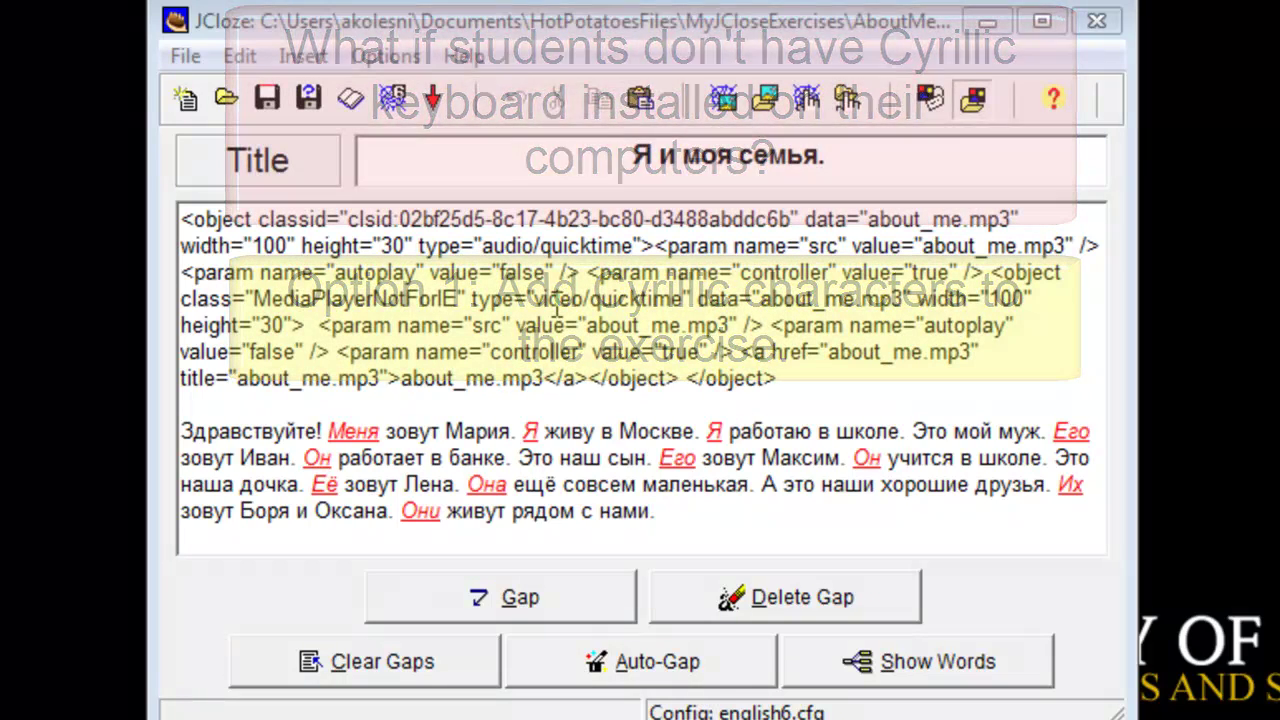
- Configure the exercise output to include a keypad for non-roman characters that always offers й щ б в х
left_click(420, 57)
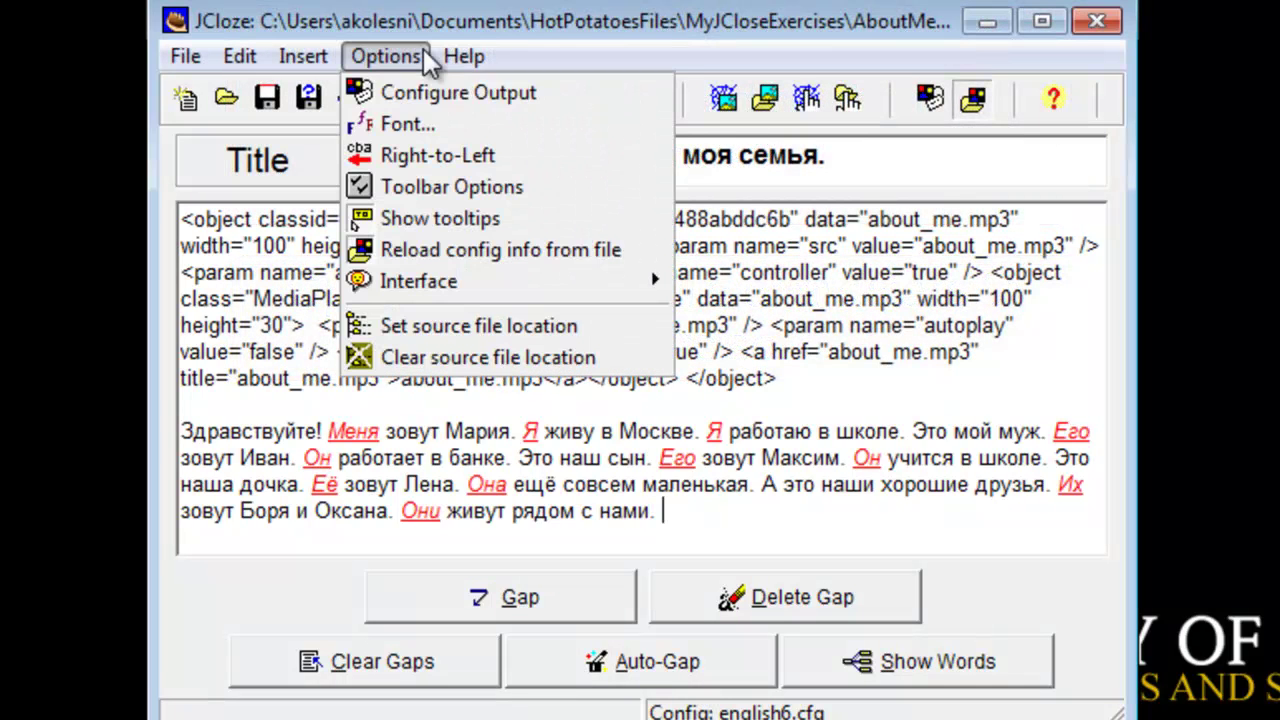
left_click(430, 91)
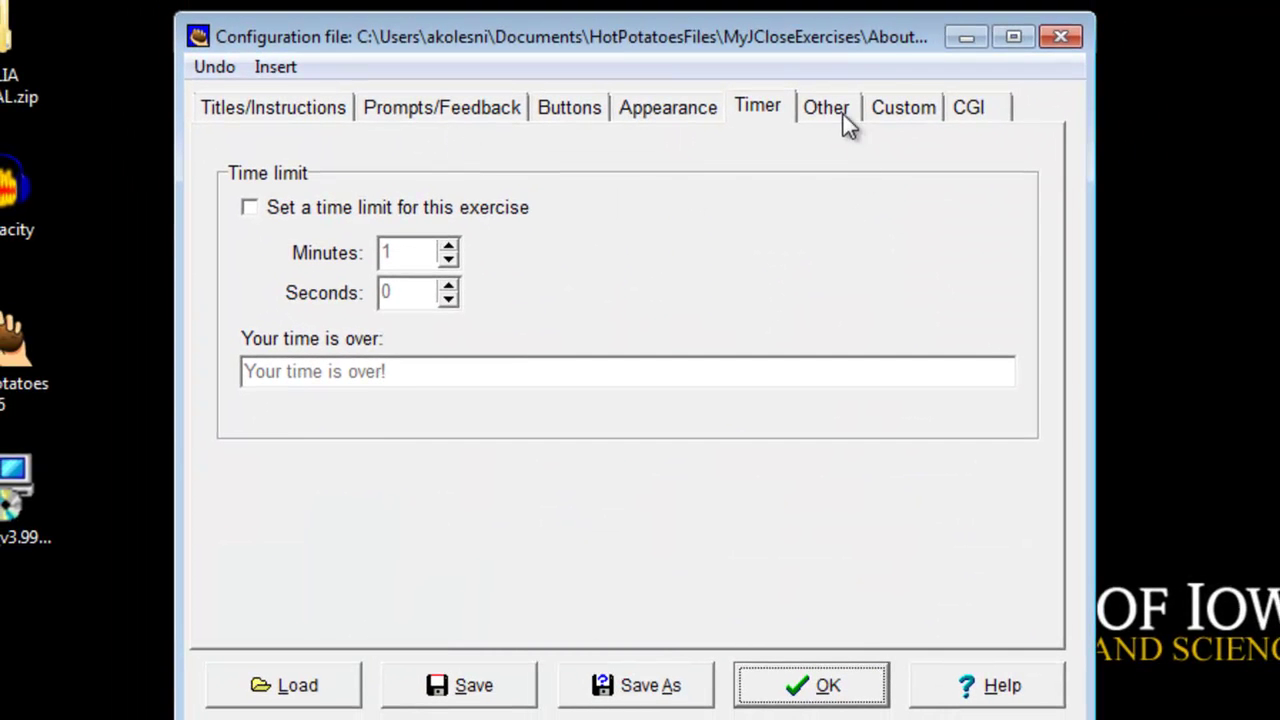
left_click(850, 114)
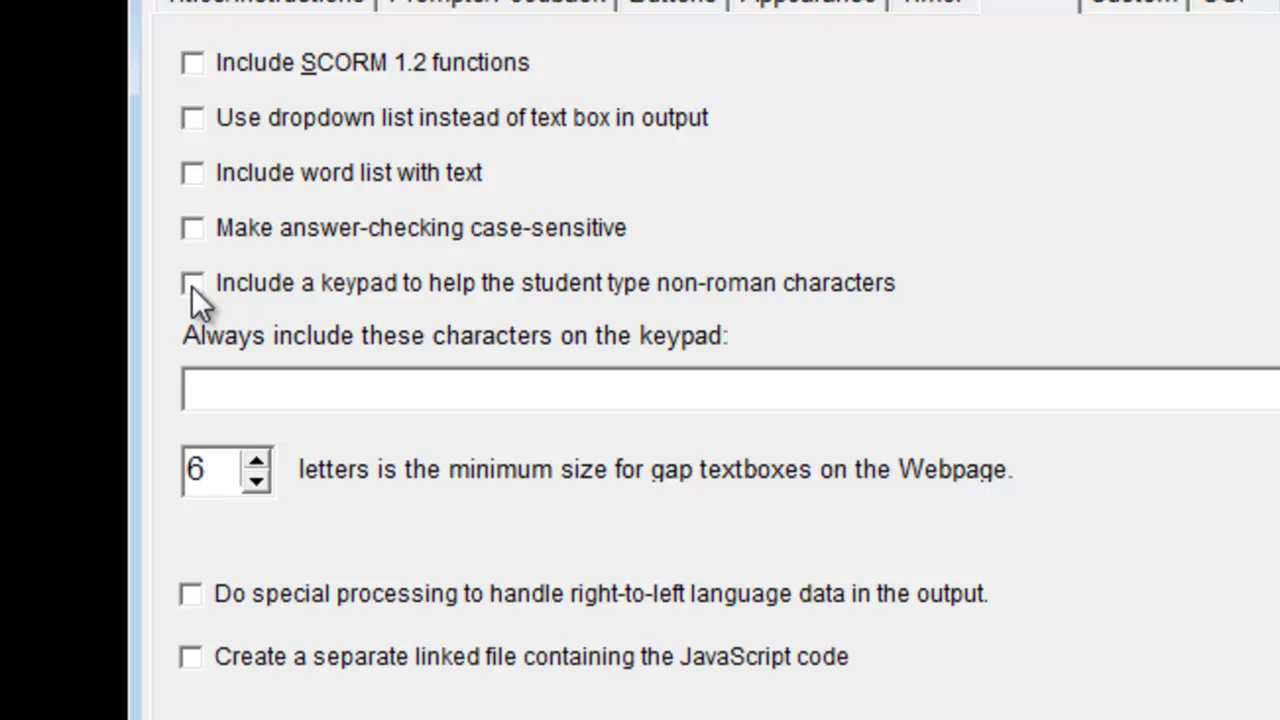
left_click(191, 285)
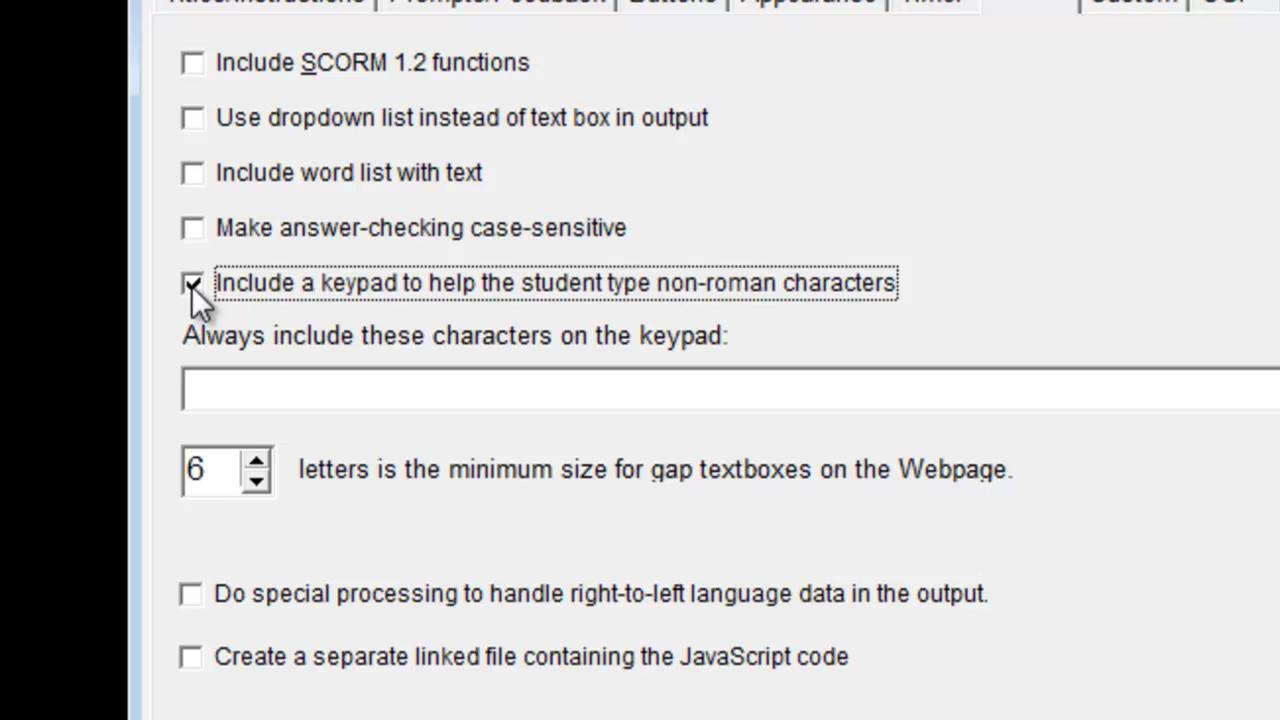
key("Tab")
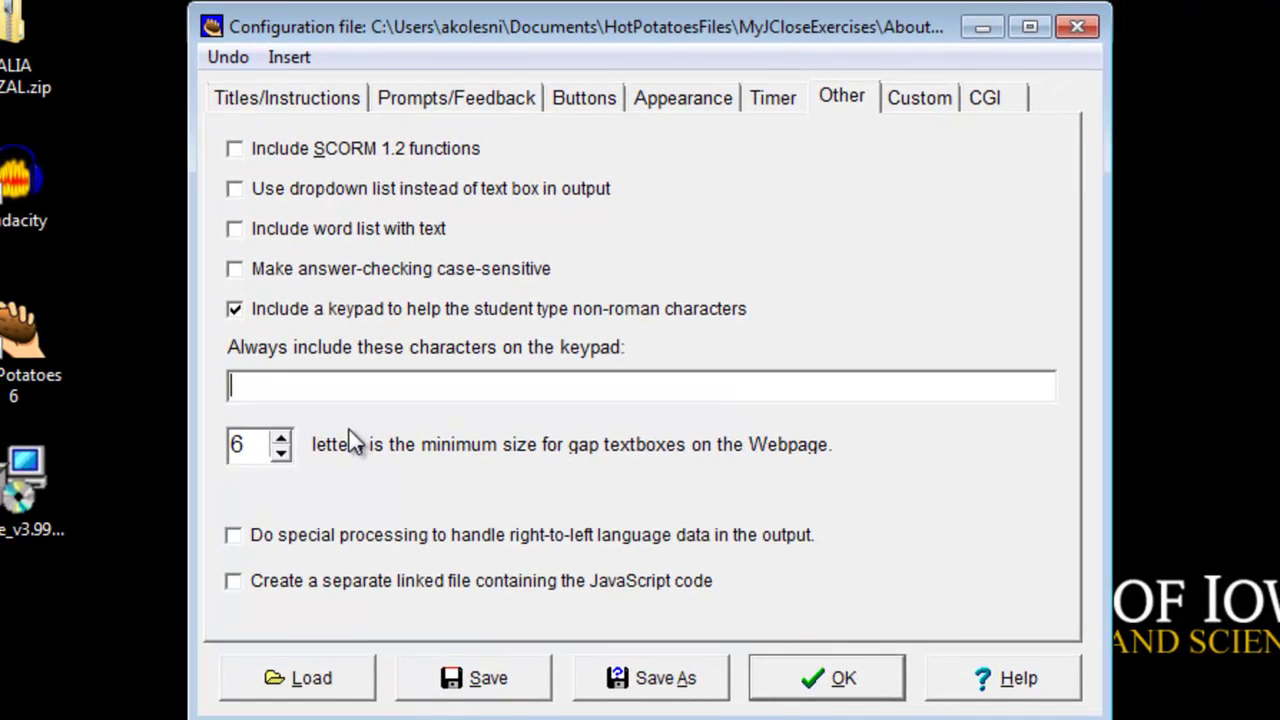
type("й щ б в х")
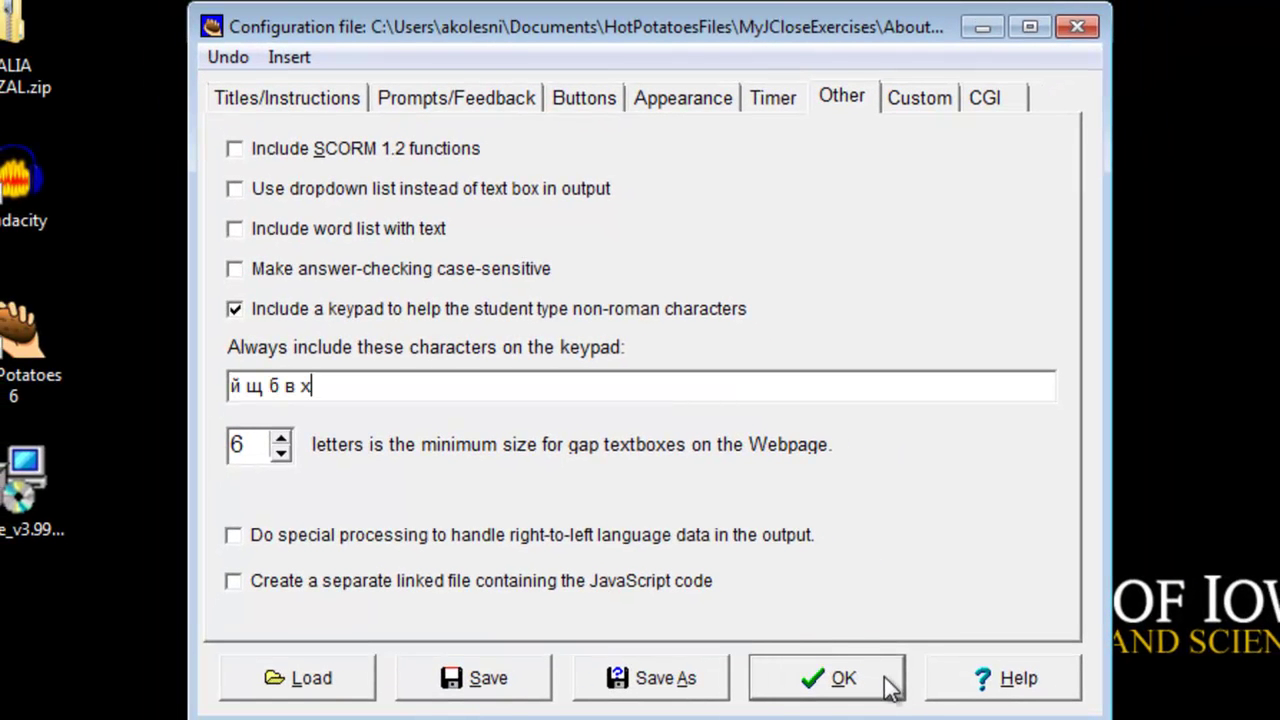
left_click(890, 686)
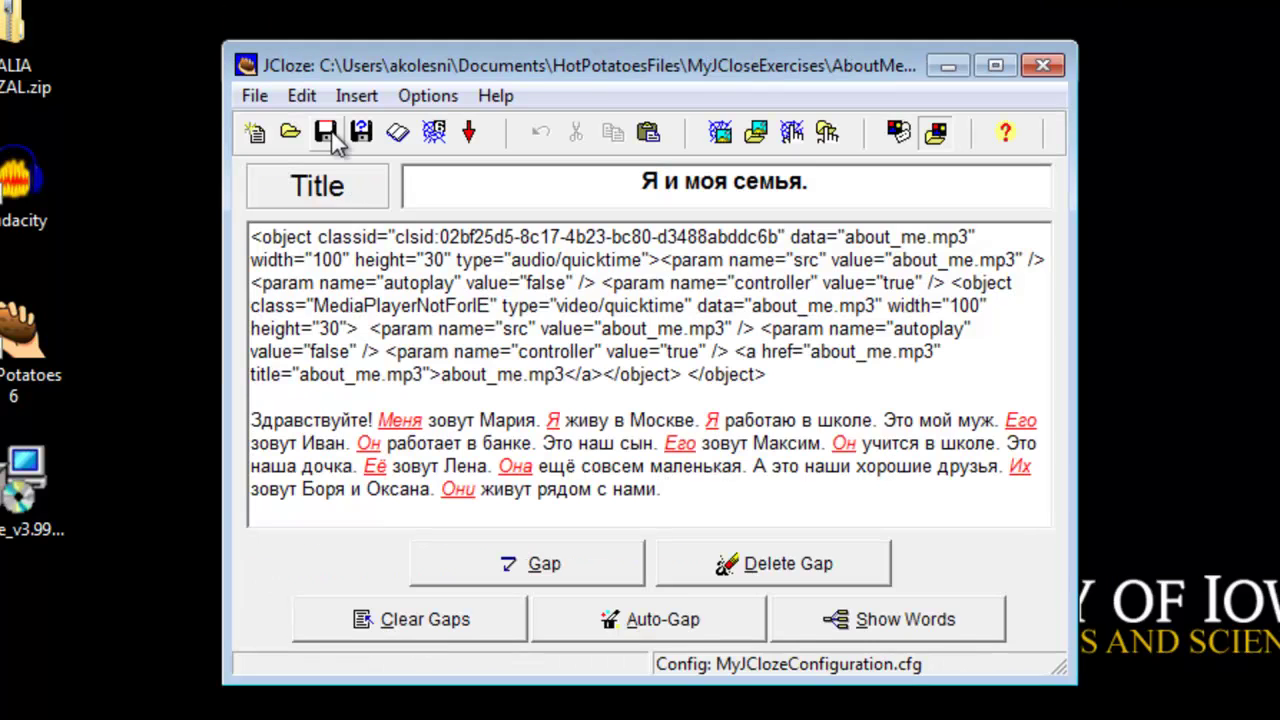
- Create a standard-format web page named My_Family_ExerciseAudioWithAlthabet.htm in the AboutMeExercise folder and view it in the browser
left_click(255, 96)
mouse_move(318, 316)
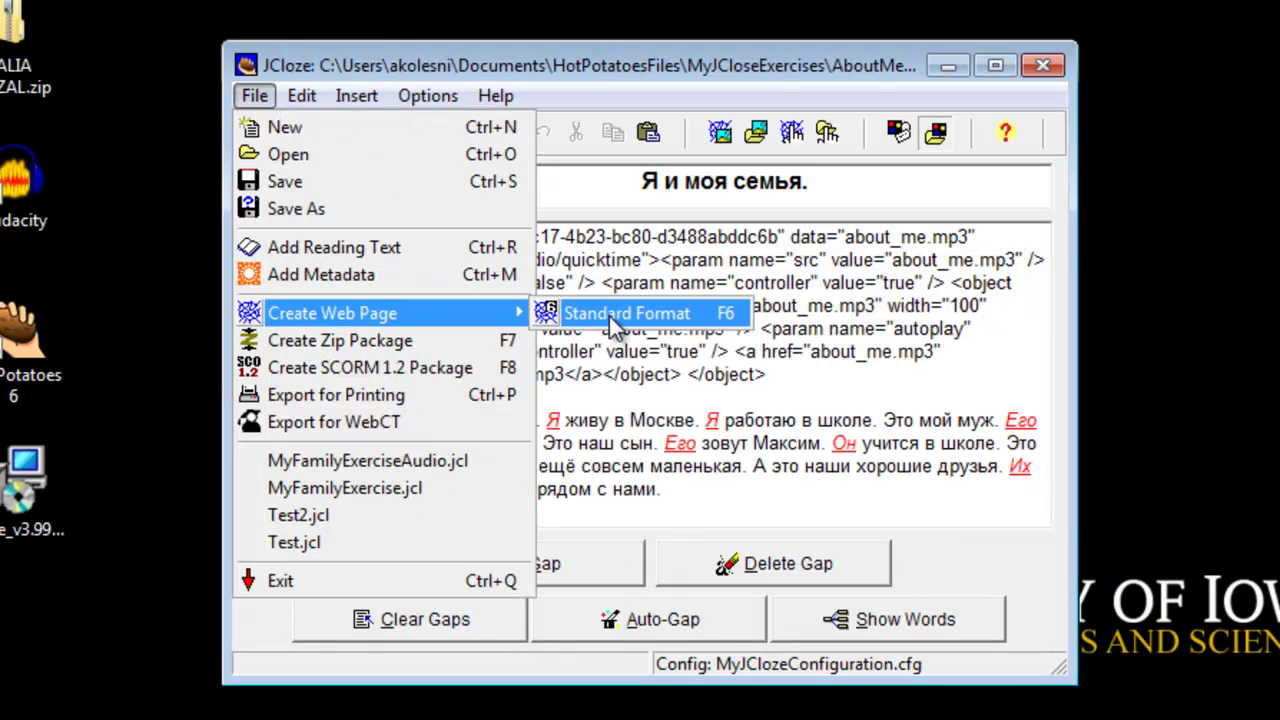
left_click(612, 314)
left_click(991, 567)
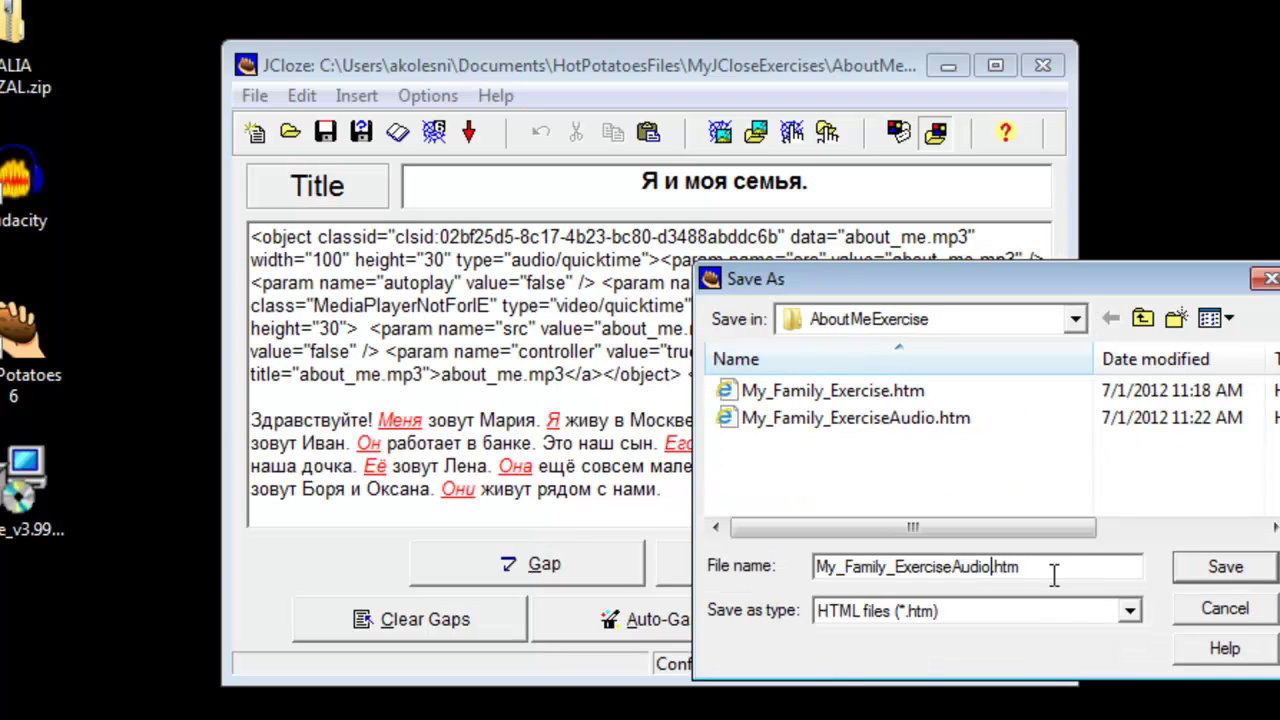
type("Сн")
key("BackSpace")
key("BackSpace")
type("WithAlthabet")
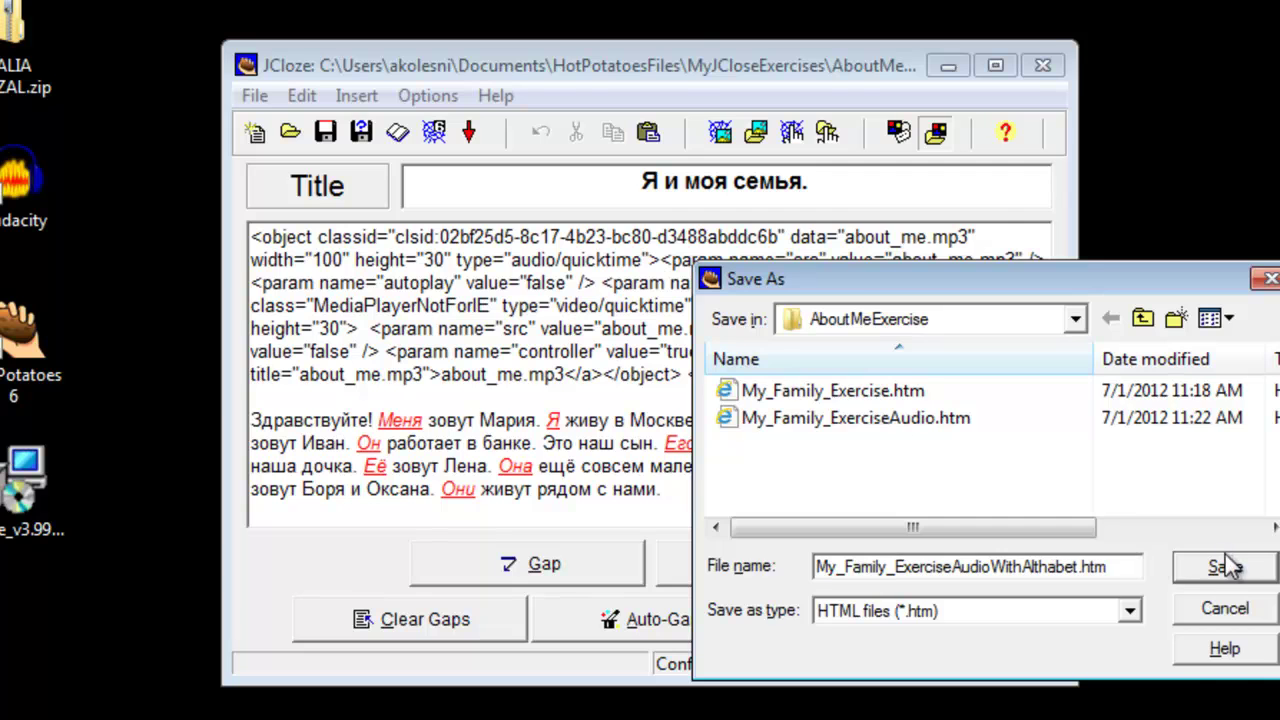
left_click(1224, 566)
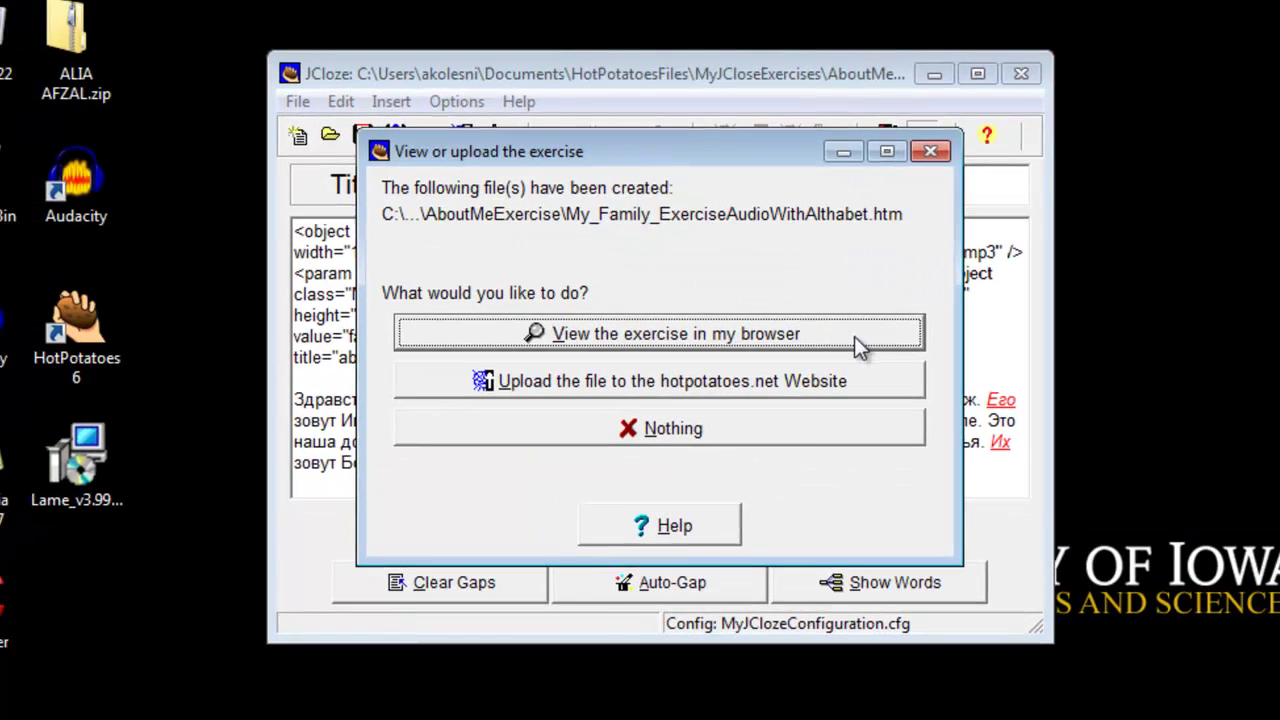
left_click(854, 336)
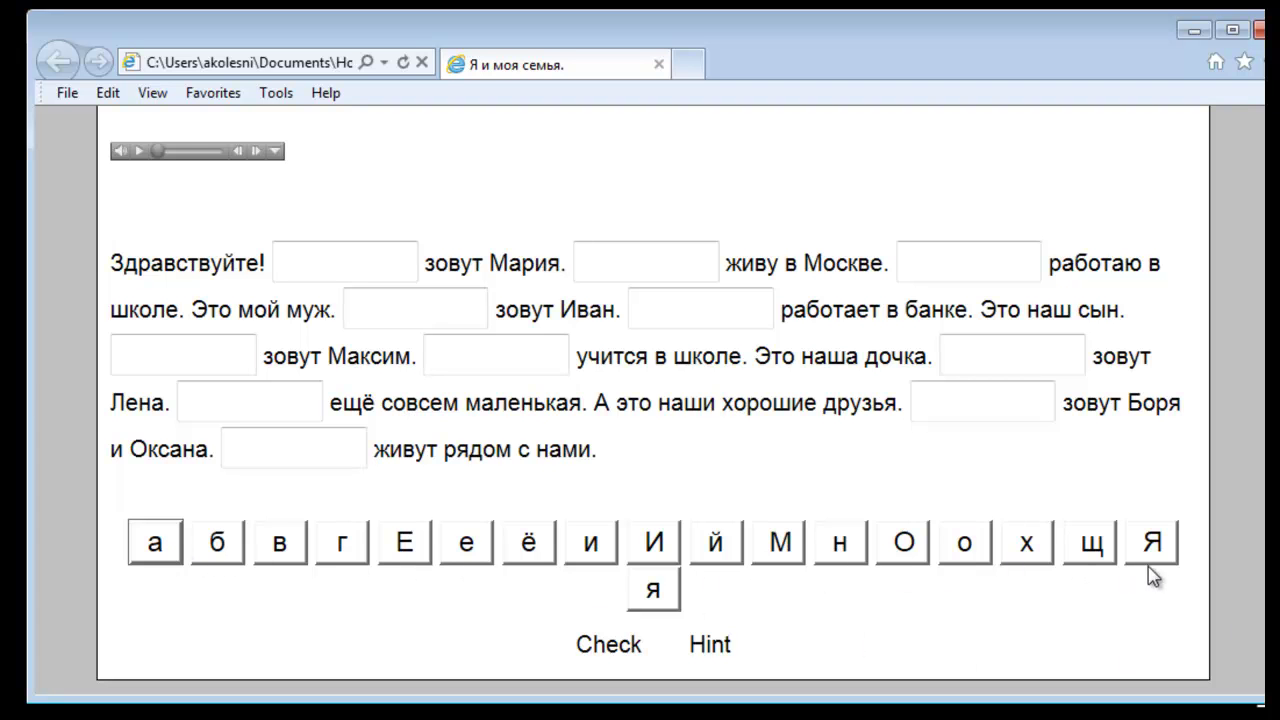
- Test the on-page keypad by entering Меня in the first gap and я in the second gap
left_click(311, 261)
left_click(787, 550)
left_click(455, 556)
left_click(840, 560)
left_click(664, 594)
left_click(650, 263)
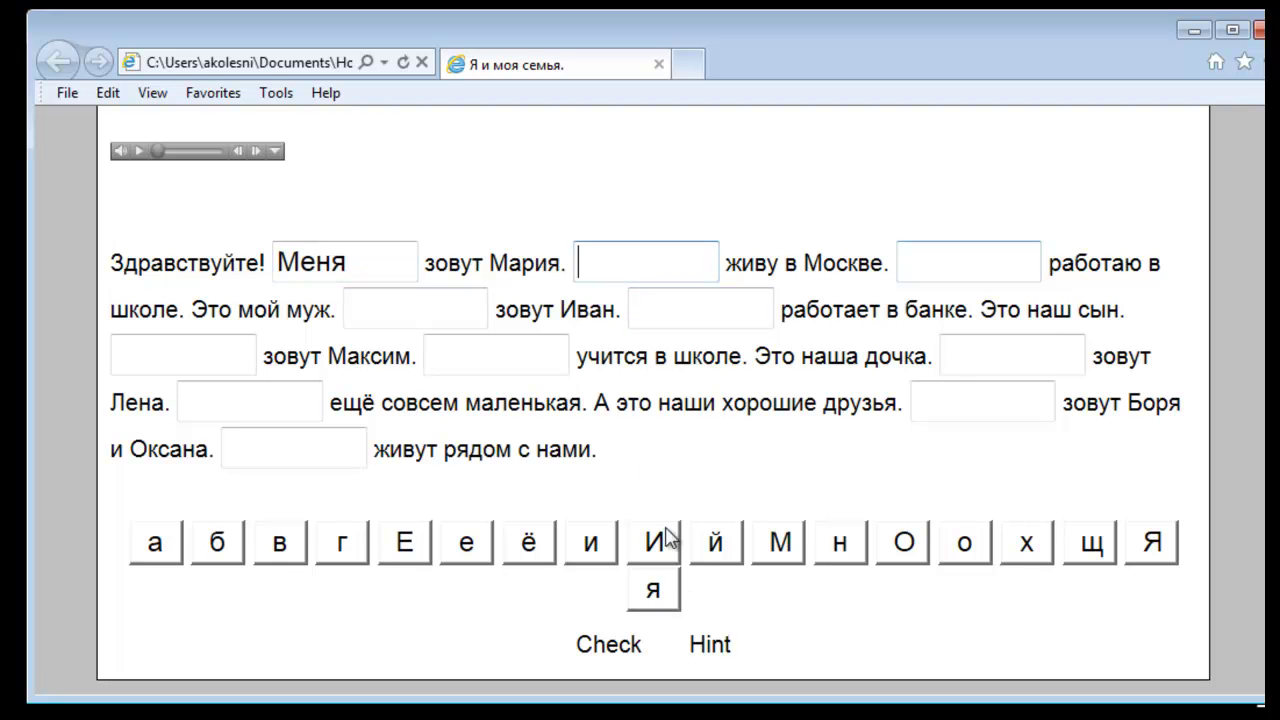
left_click(663, 591)
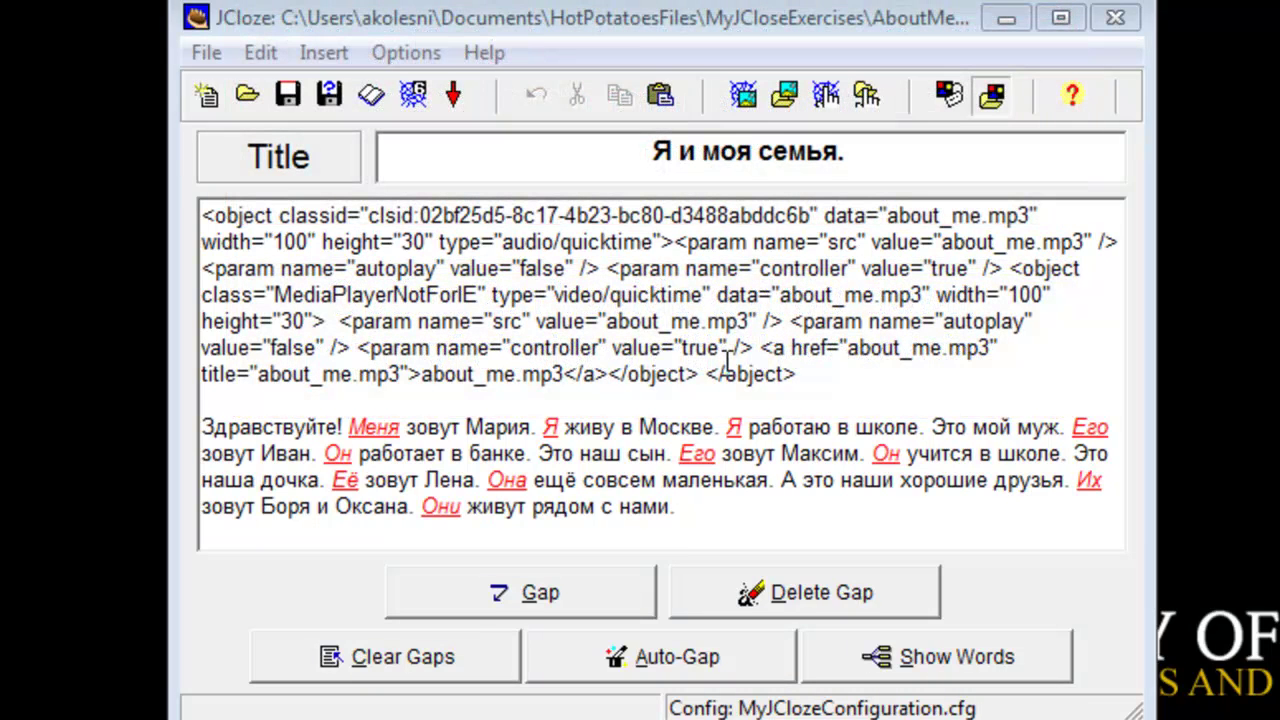
- Configure the exercise output to use dropdown lists instead of text boxes, with the non-roman character keypad turned off
left_click(414, 53)
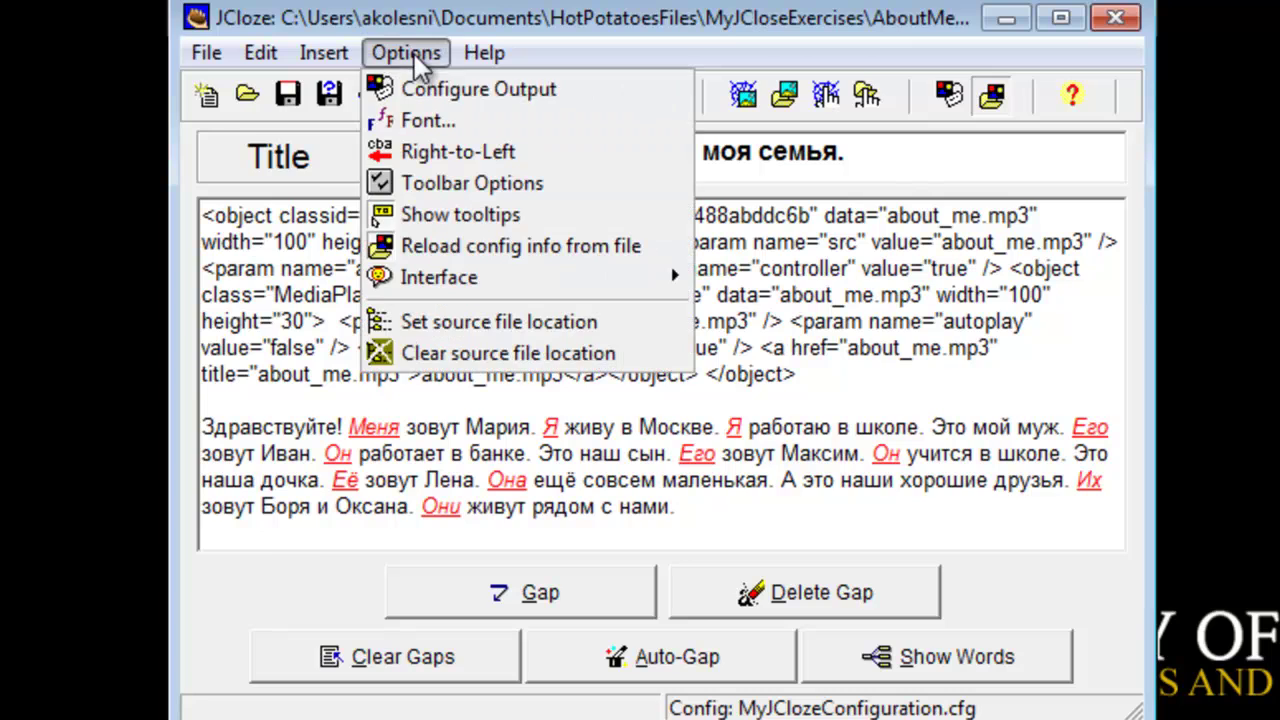
left_click(417, 88)
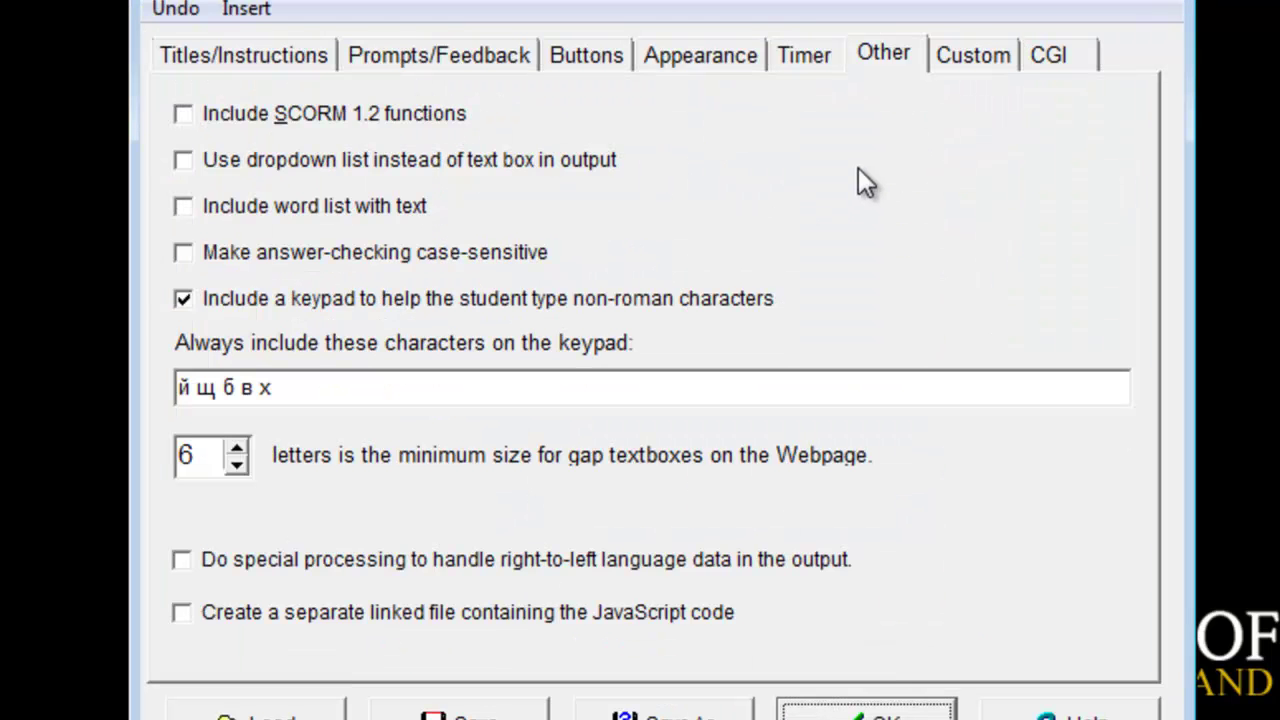
left_click(183, 303)
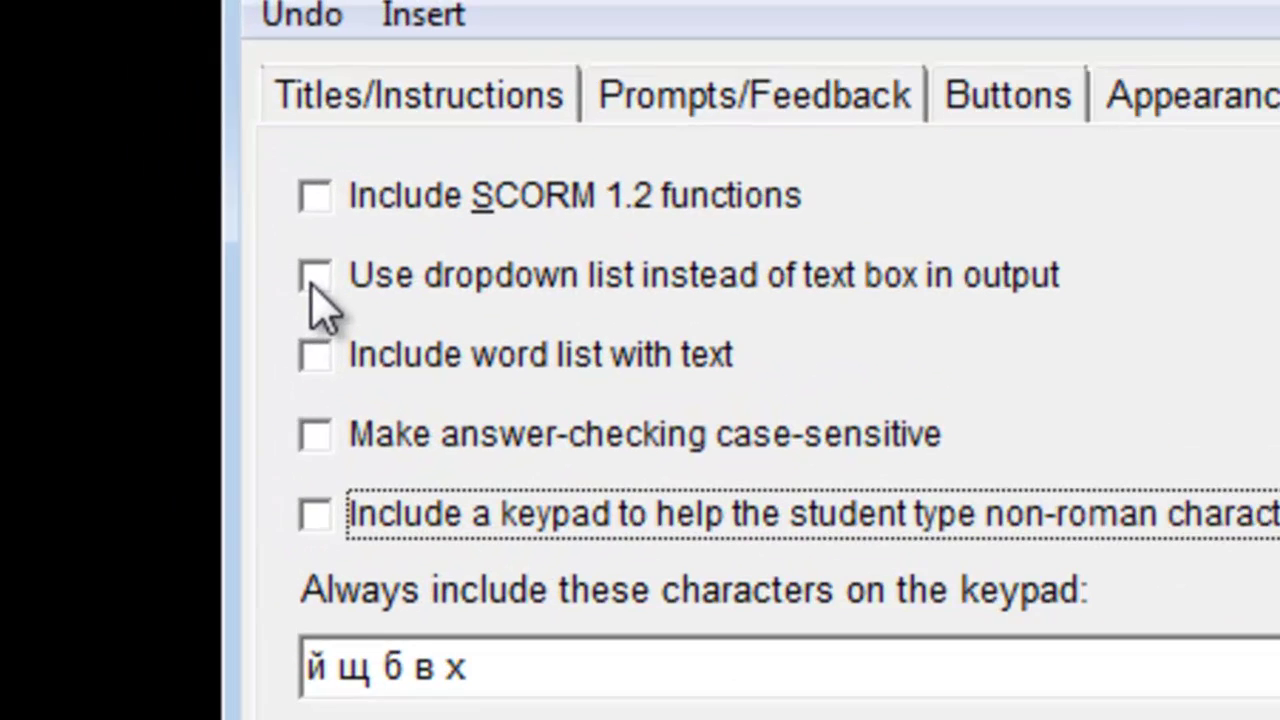
left_click(184, 164)
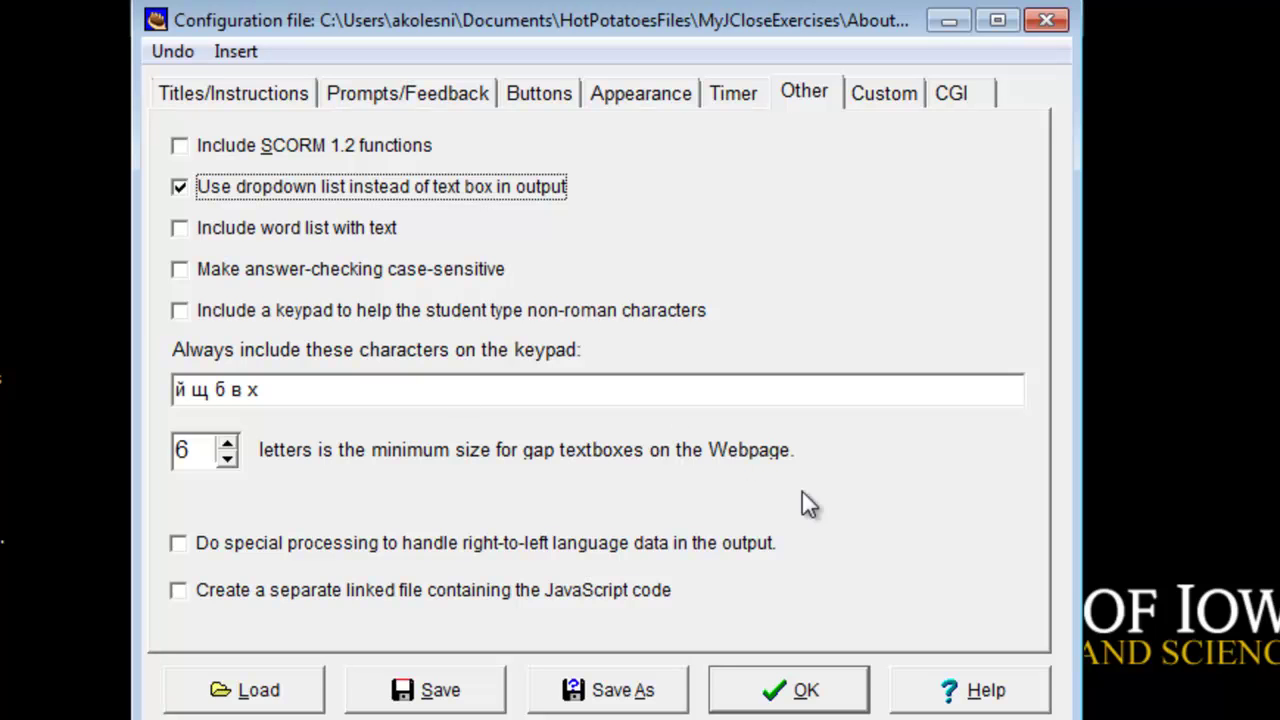
left_click(846, 694)
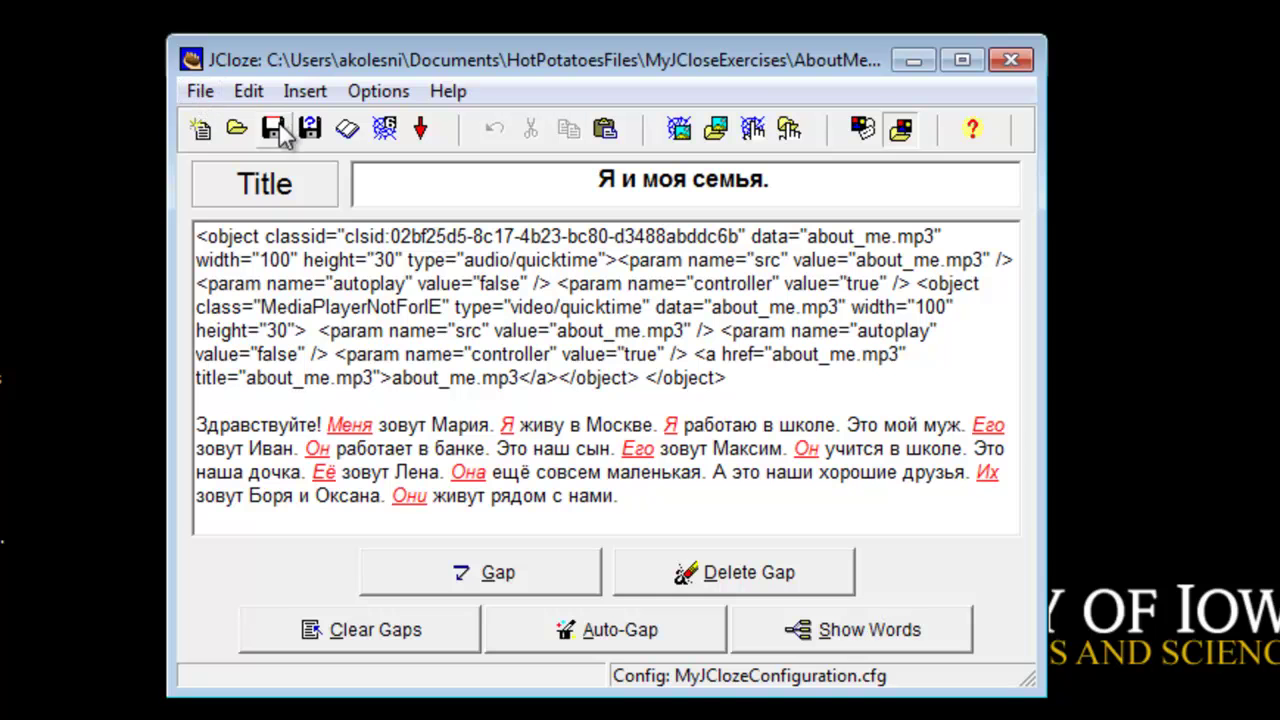
- Create a standard-format web page named My_Family_ExerciseAudioWithChoices.htm in the AboutMeExercise folder and view it in the browser
left_click(200, 91)
mouse_move(238, 318)
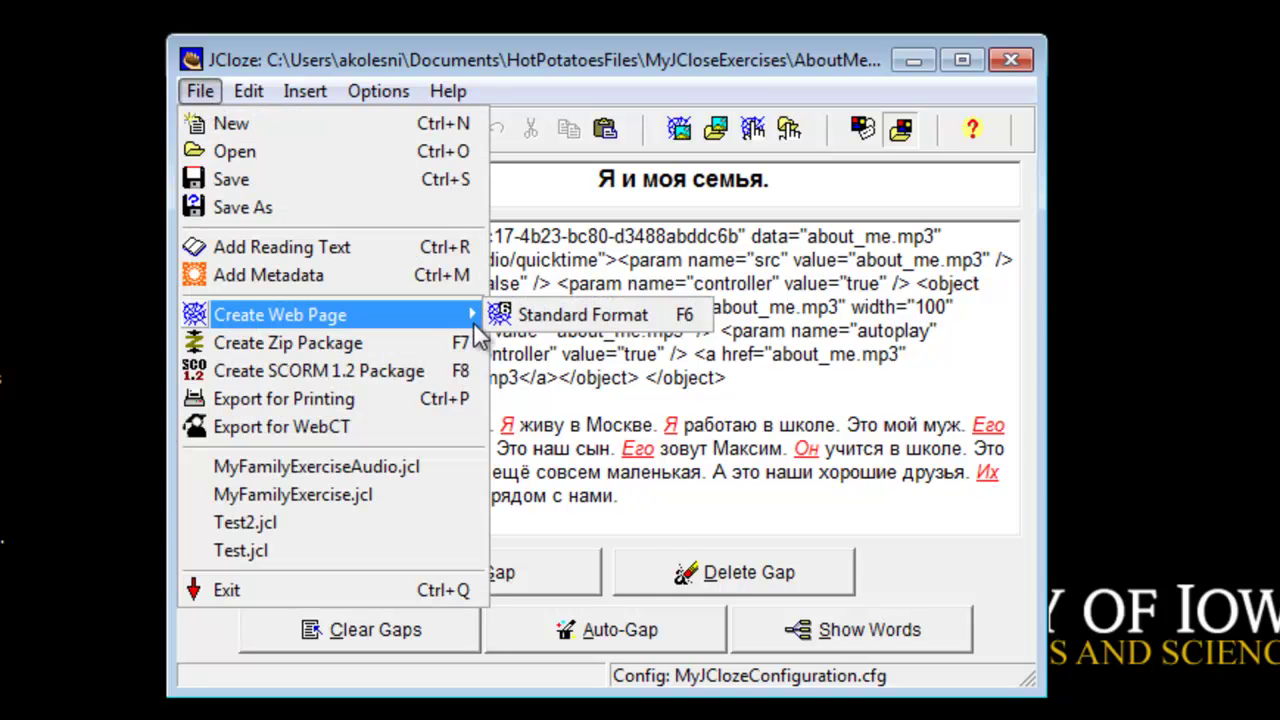
left_click(510, 318)
left_click(988, 577)
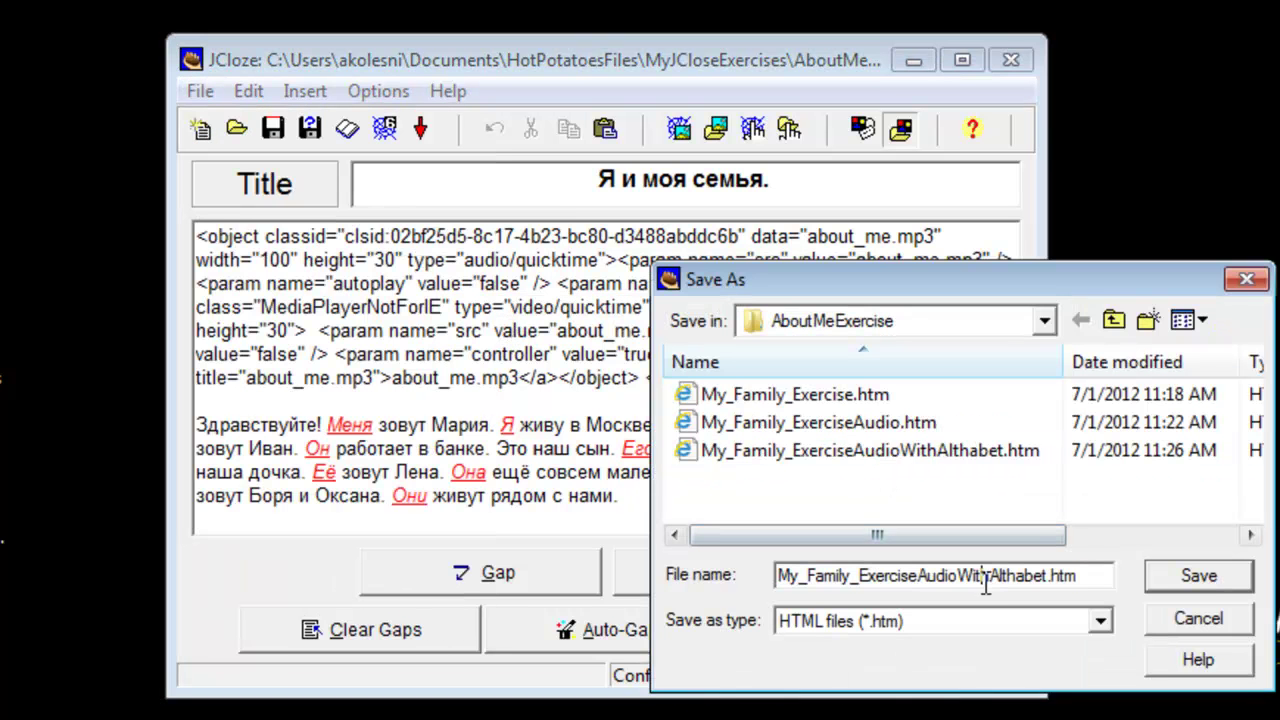
left_click_drag(988, 577, 1048, 567)
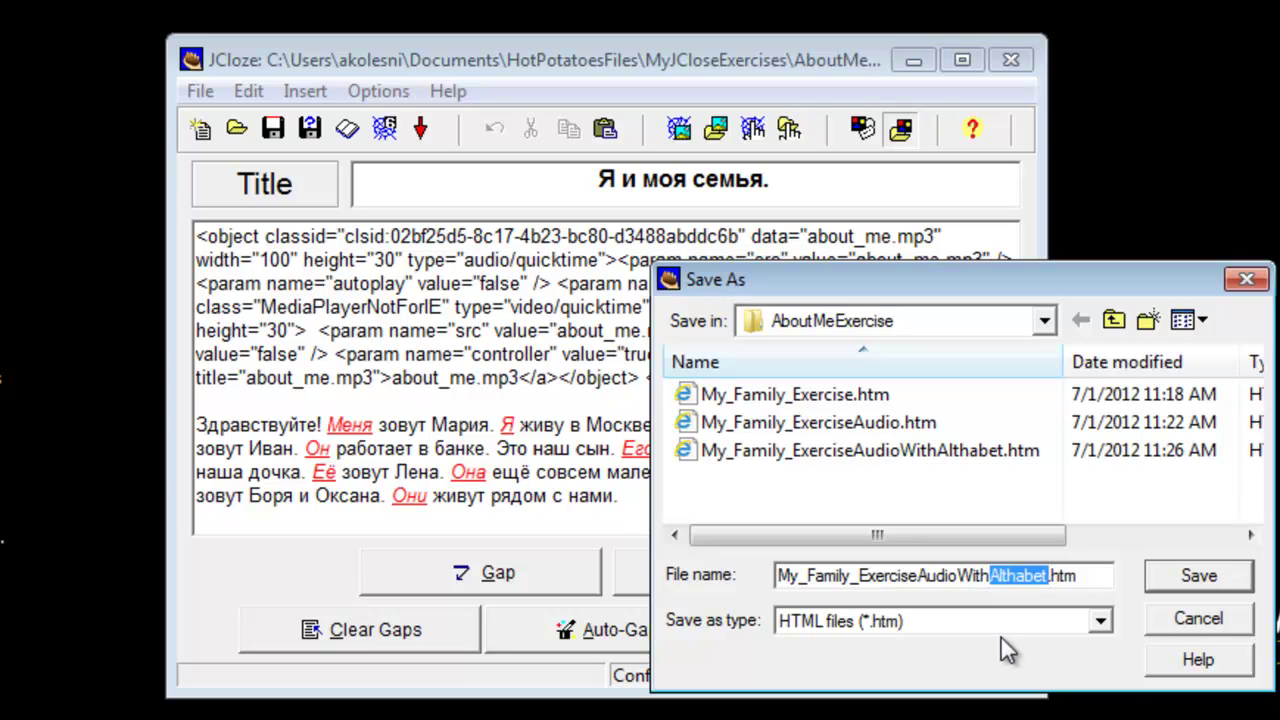
type("Choices")
left_click(1185, 582)
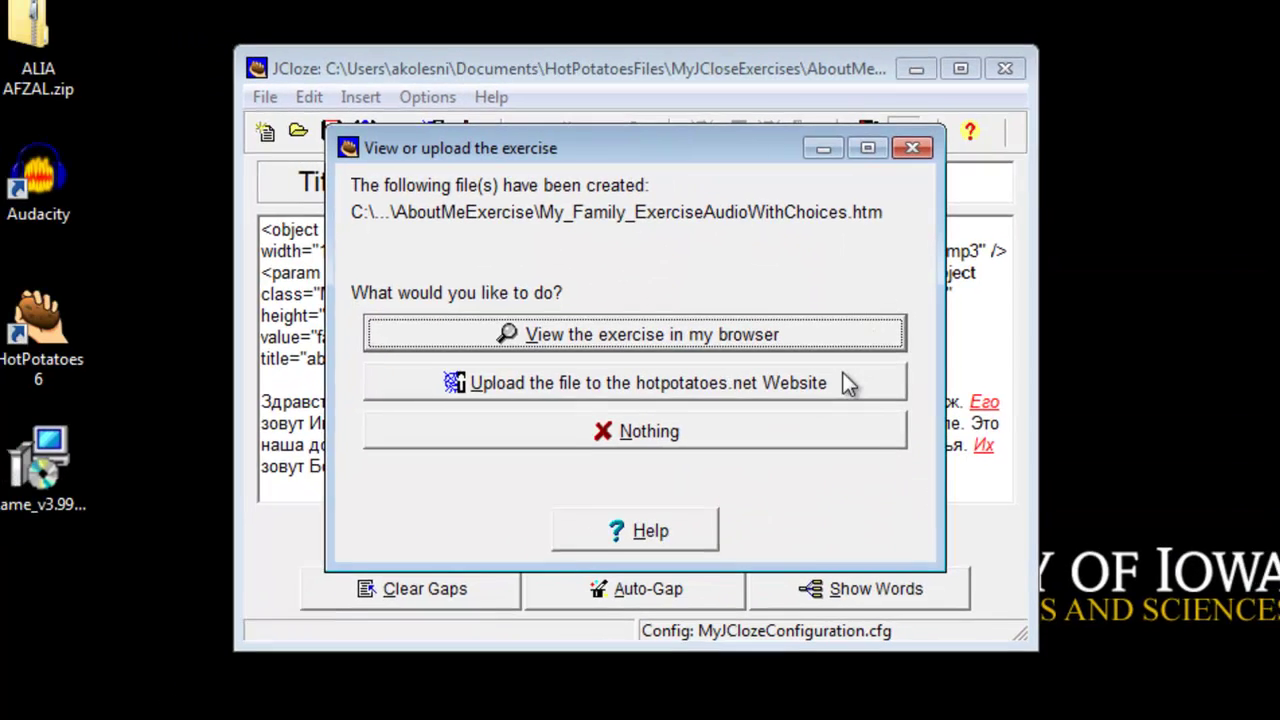
left_click(842, 355)
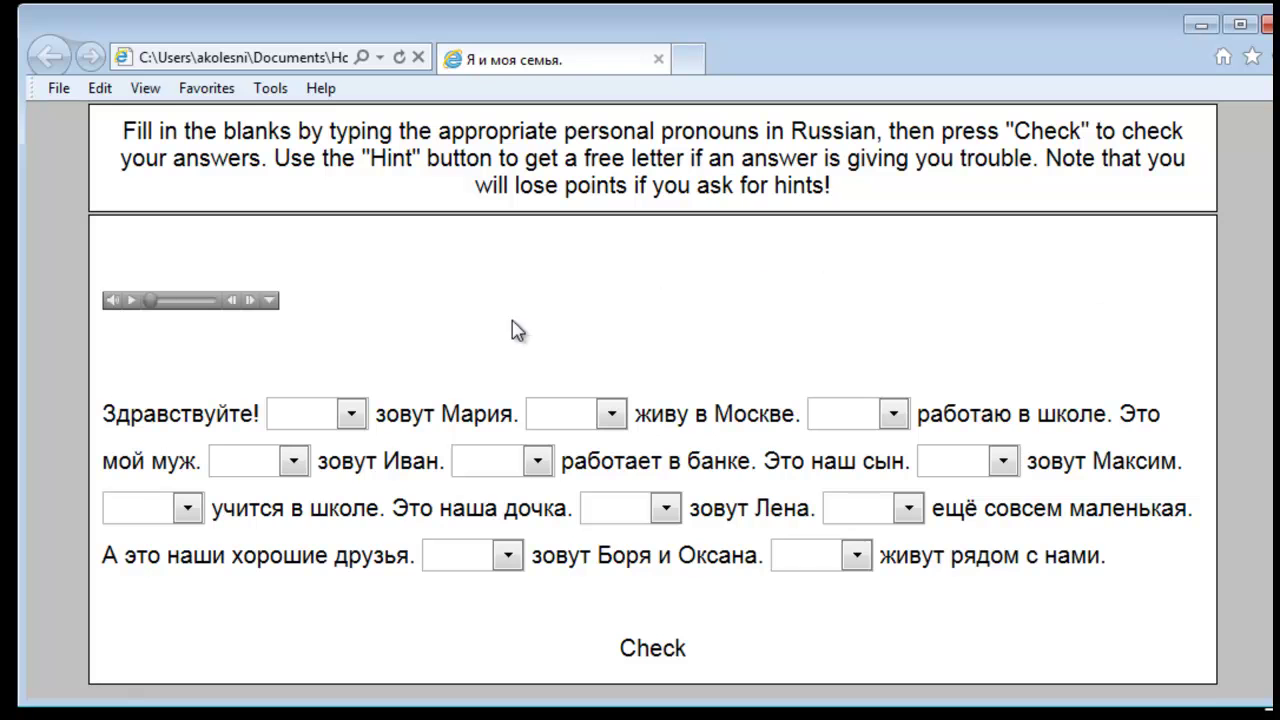
- Test the dropdown gaps by choosing Меня for the first gap and Я for the second and third gaps
left_click(351, 413)
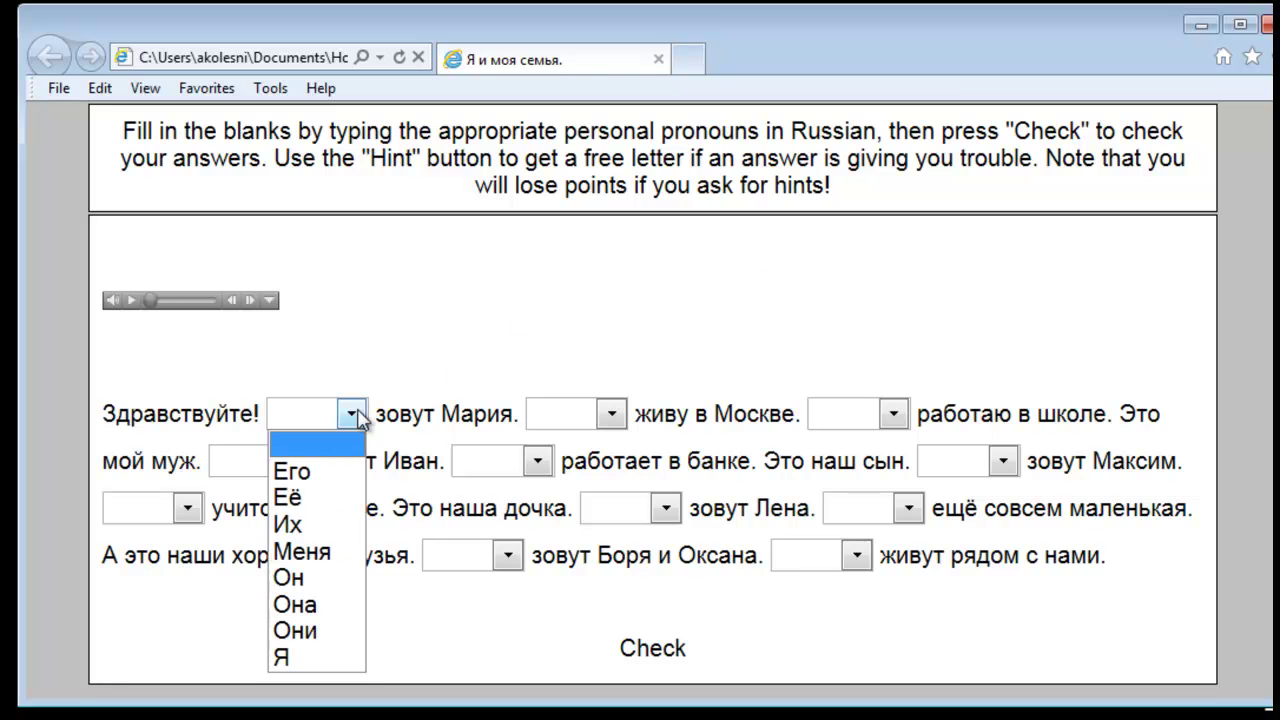
left_click(305, 552)
left_click(614, 413)
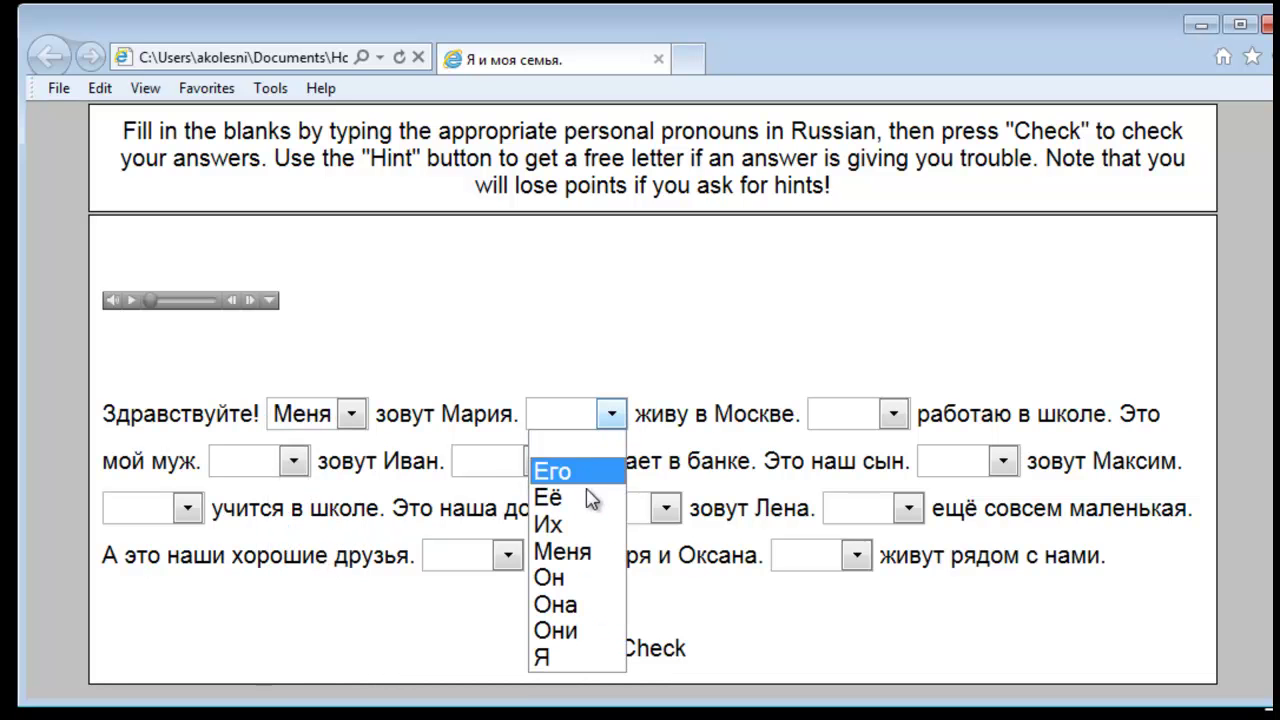
left_click(571, 657)
left_click(885, 414)
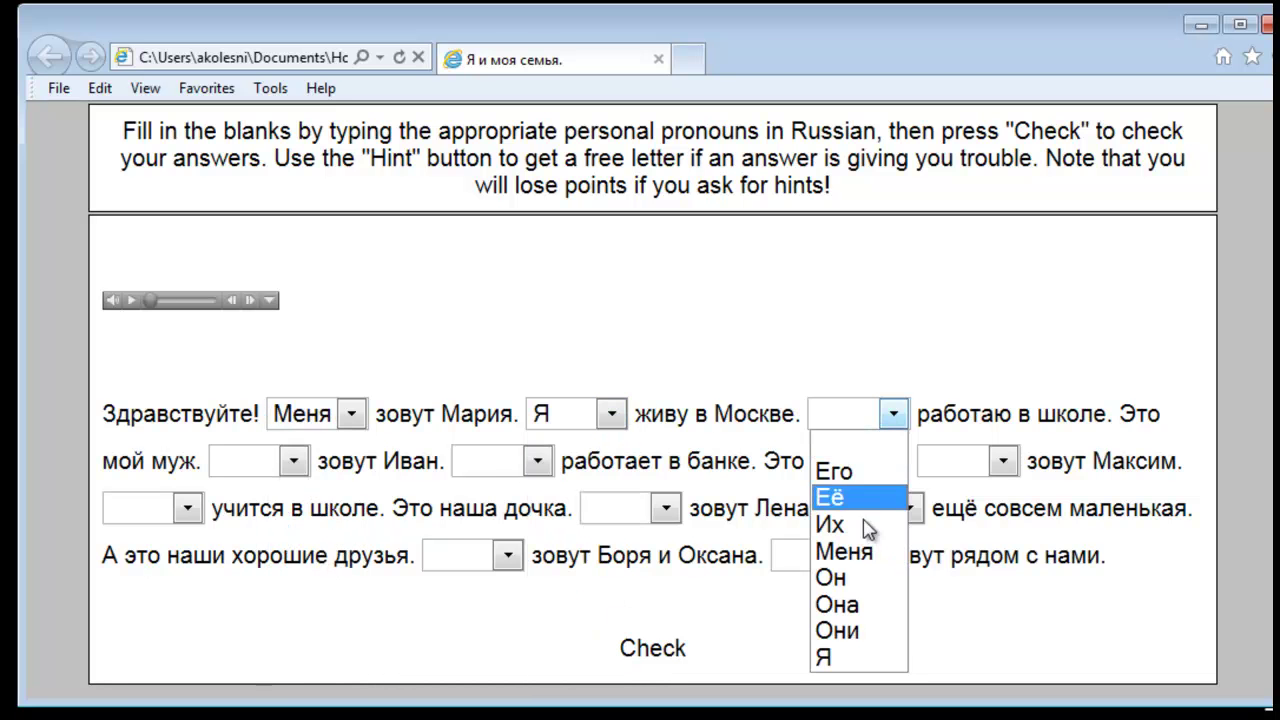
left_click(843, 656)
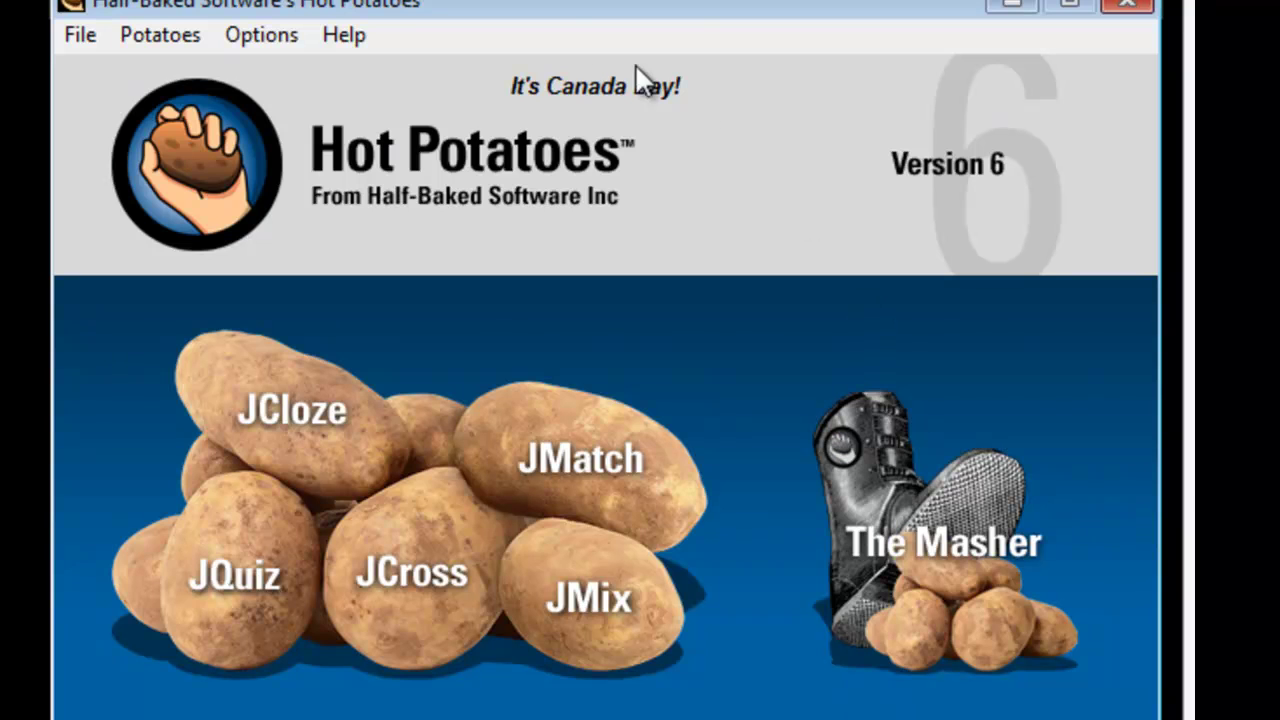
- Open the Hot Potatoes 6 Tutorial from the main program, allow its blocked content, and look through the topics on its welcome page
left_click(362, 32)
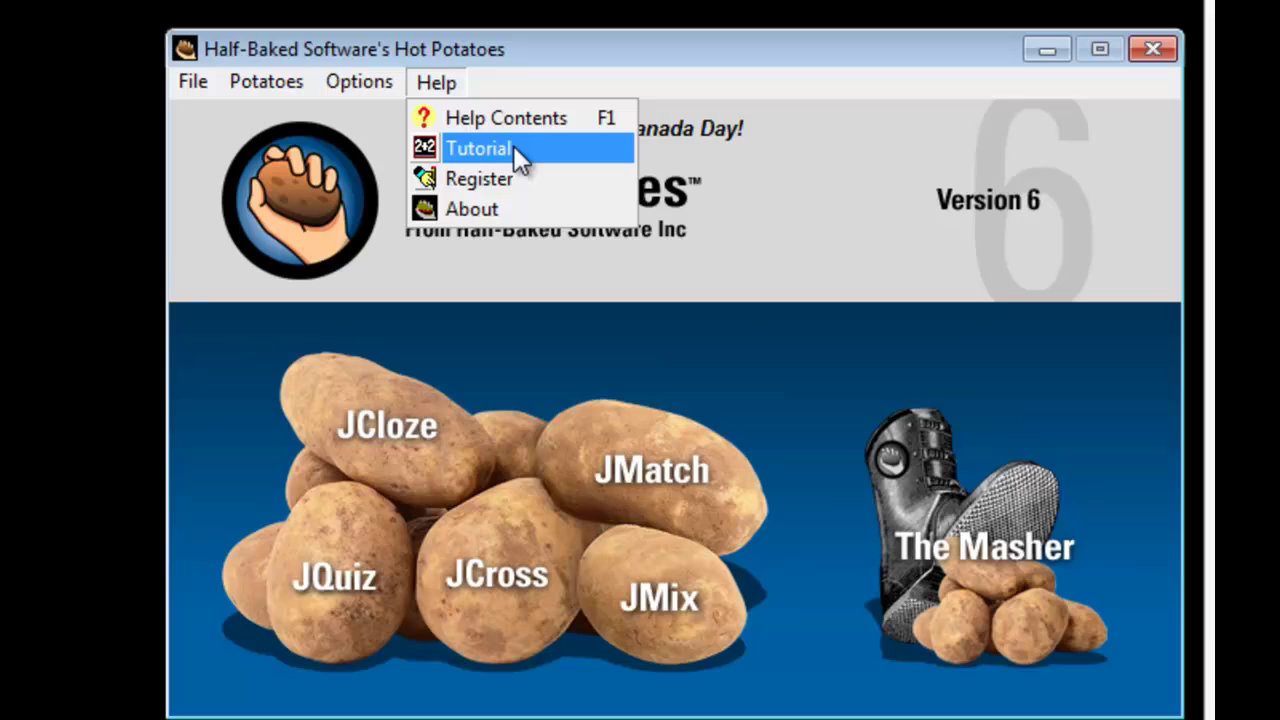
left_click(391, 107)
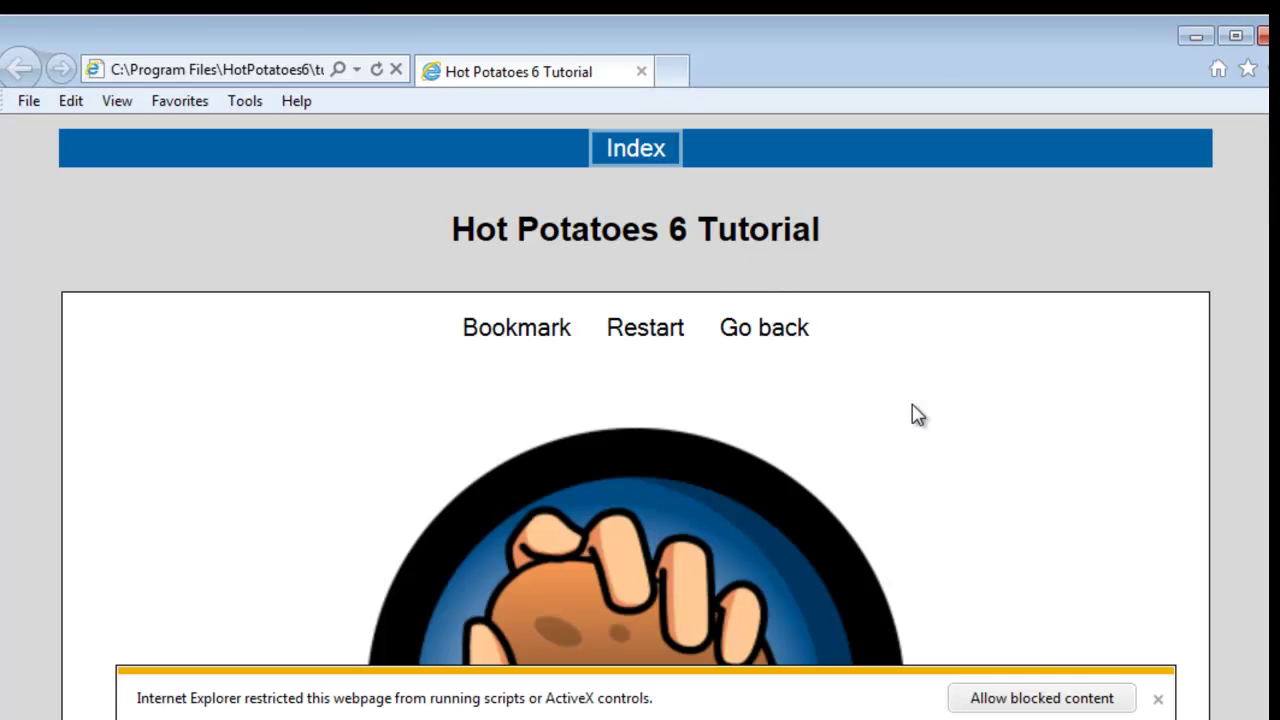
left_click(1086, 704)
scroll(997, 671, "down", 5)
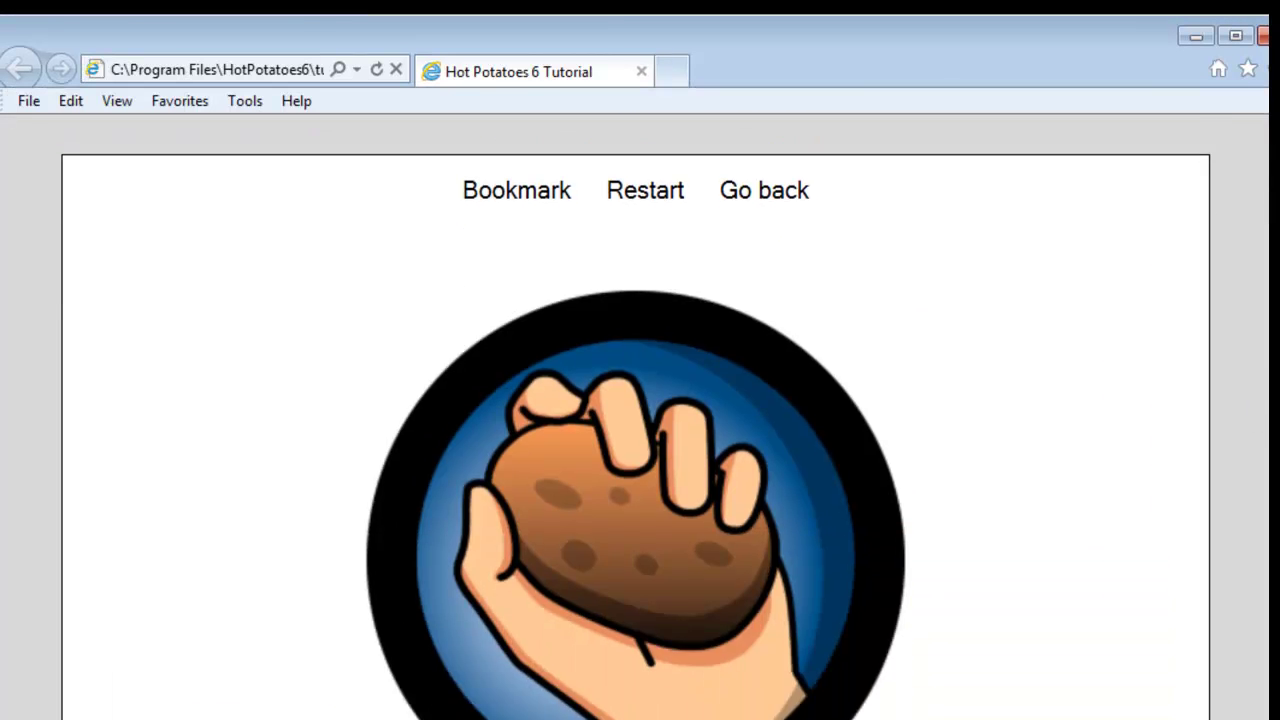
left_click(634, 690)
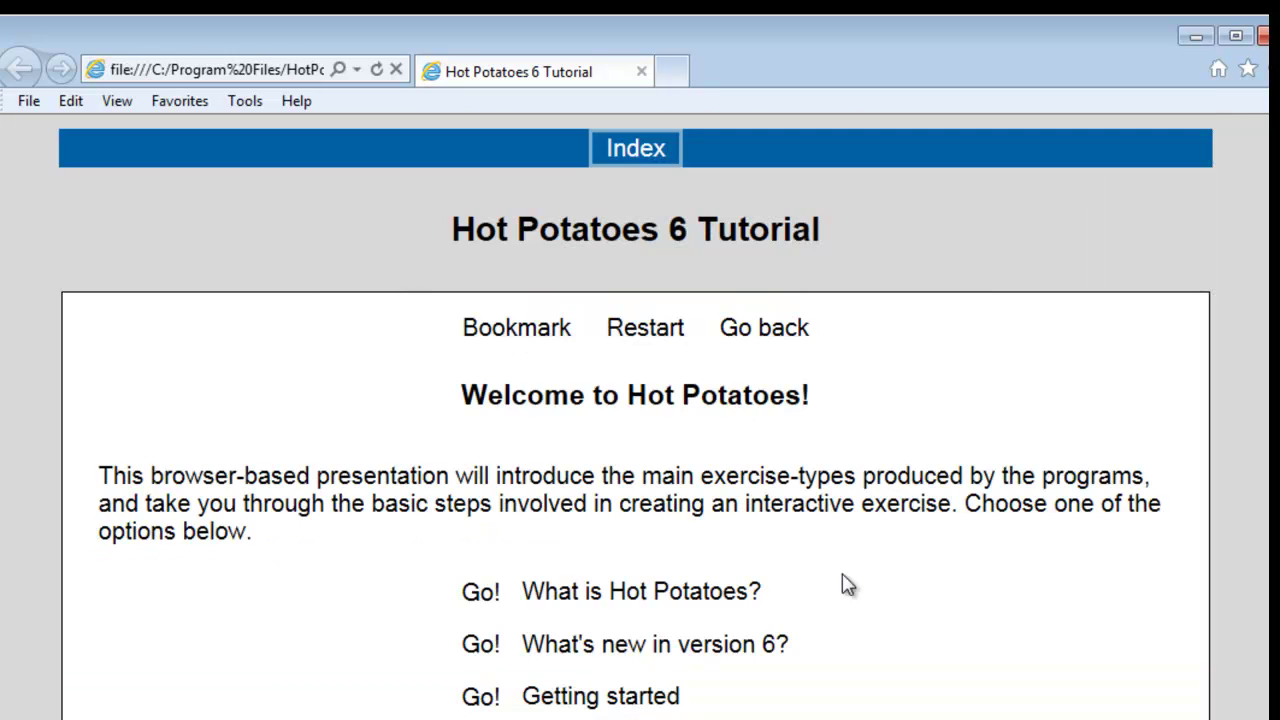
scroll(635, 420, "down", 2)
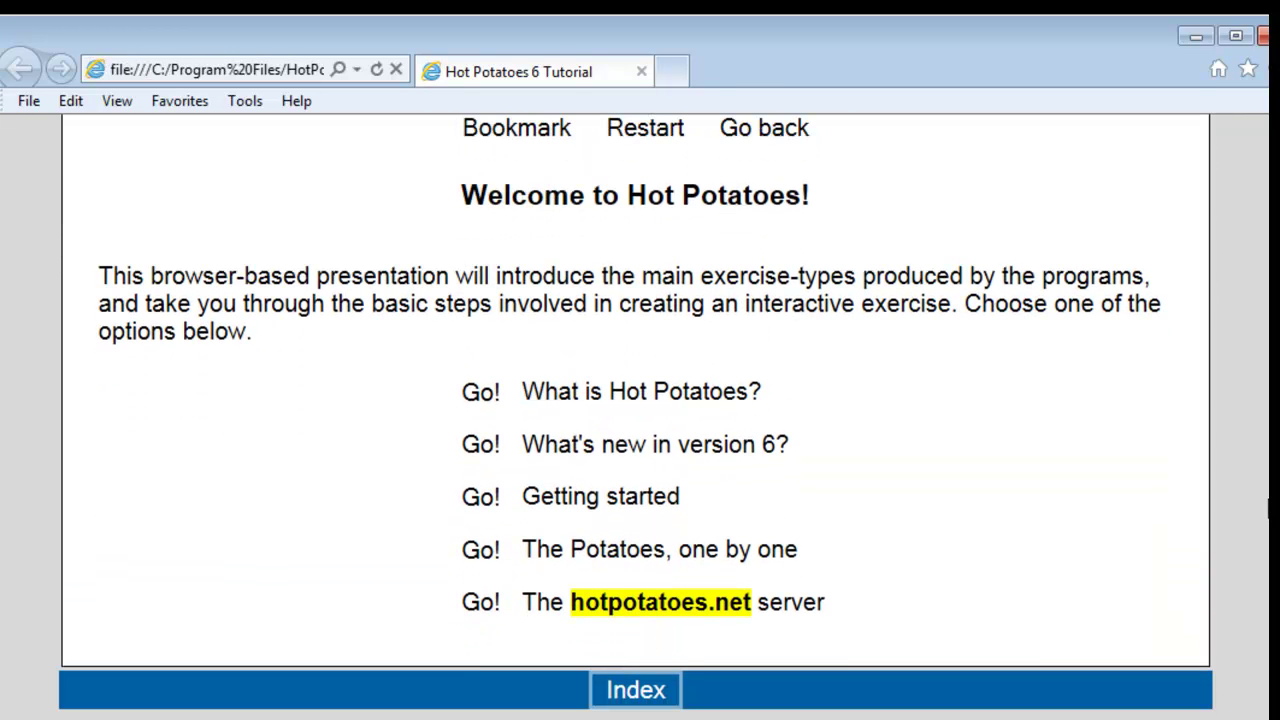